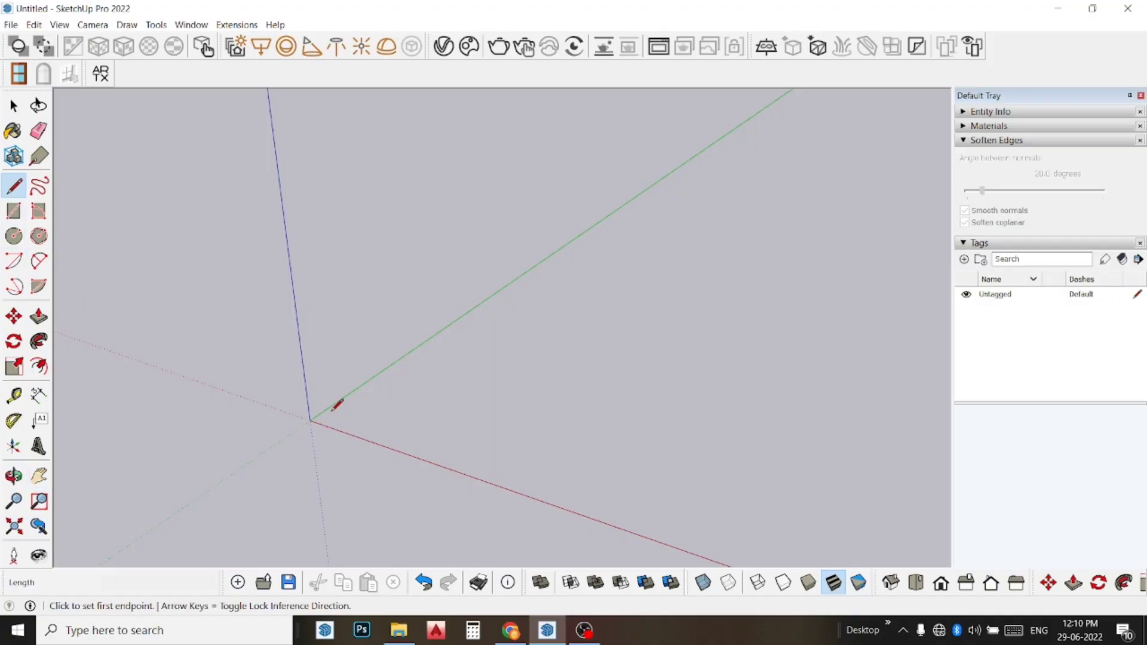
# Draw a closed 5' square from the origin along the red and green axes.
pyautogui.click(310, 420)
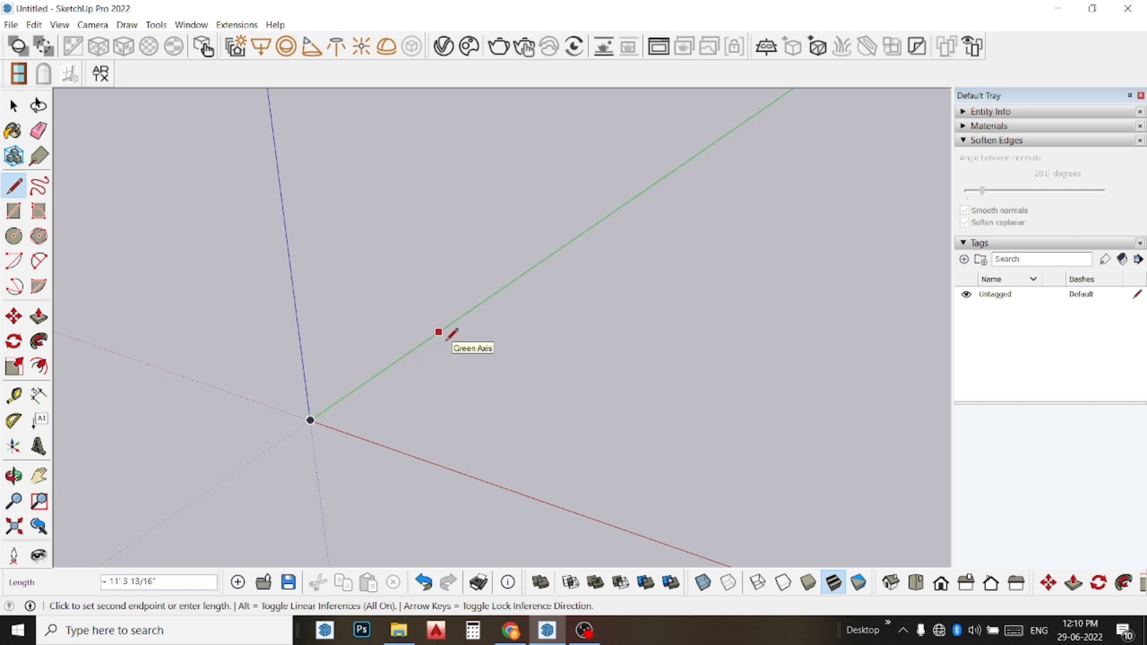
pyautogui.write('5')
pyautogui.press('Return')
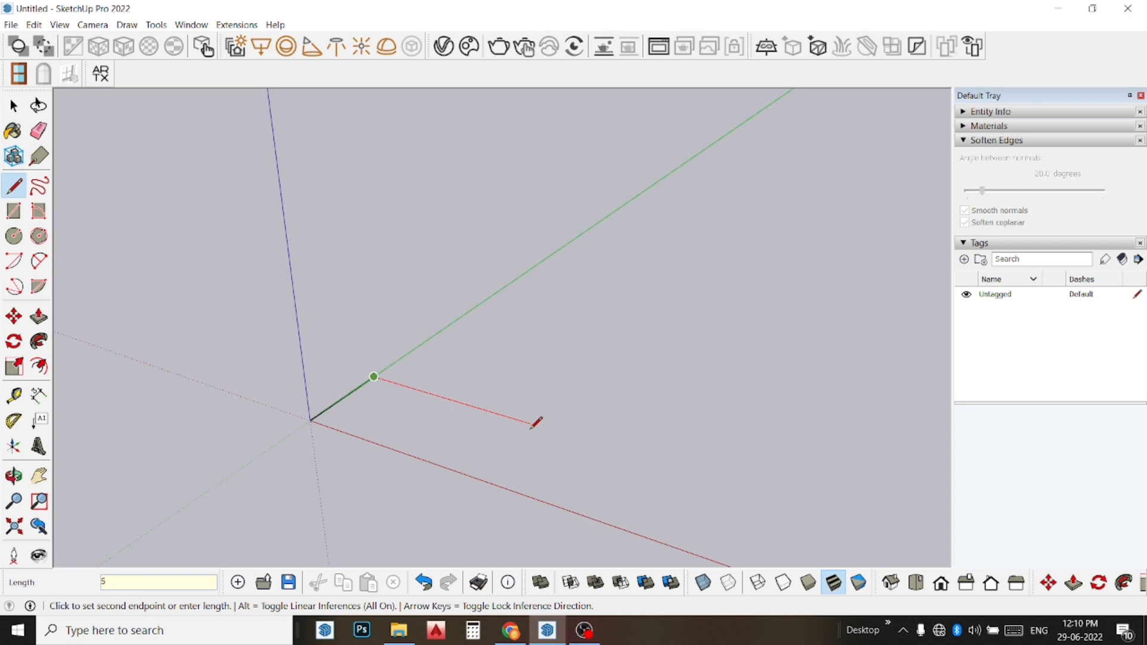
pyautogui.press('Return')
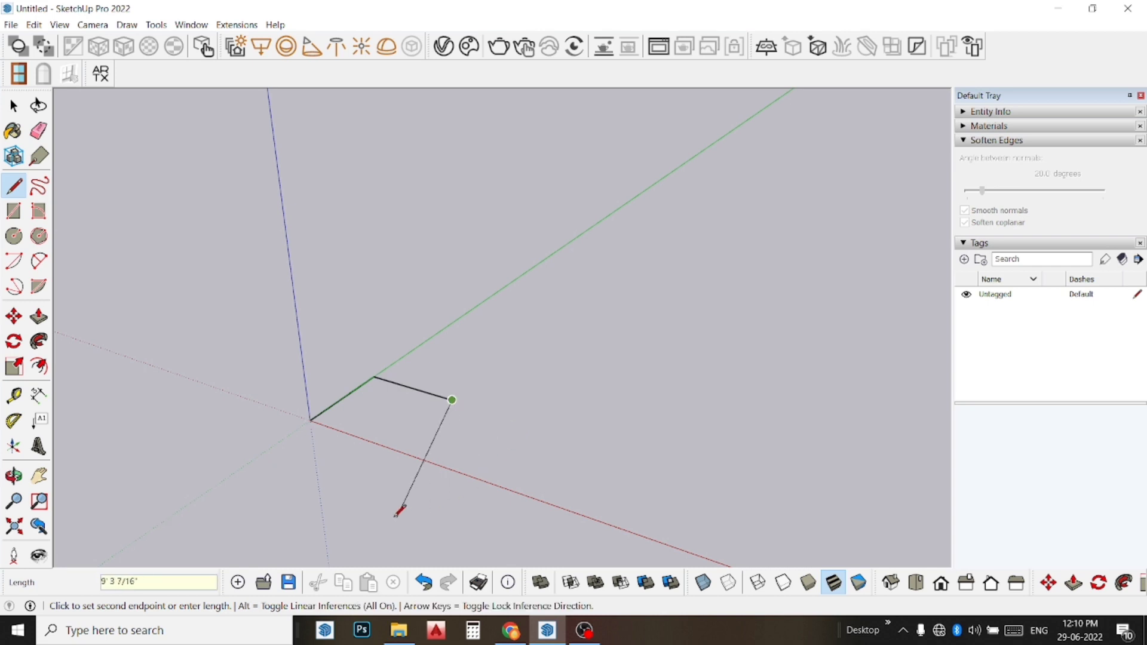
pyautogui.click(394, 449)
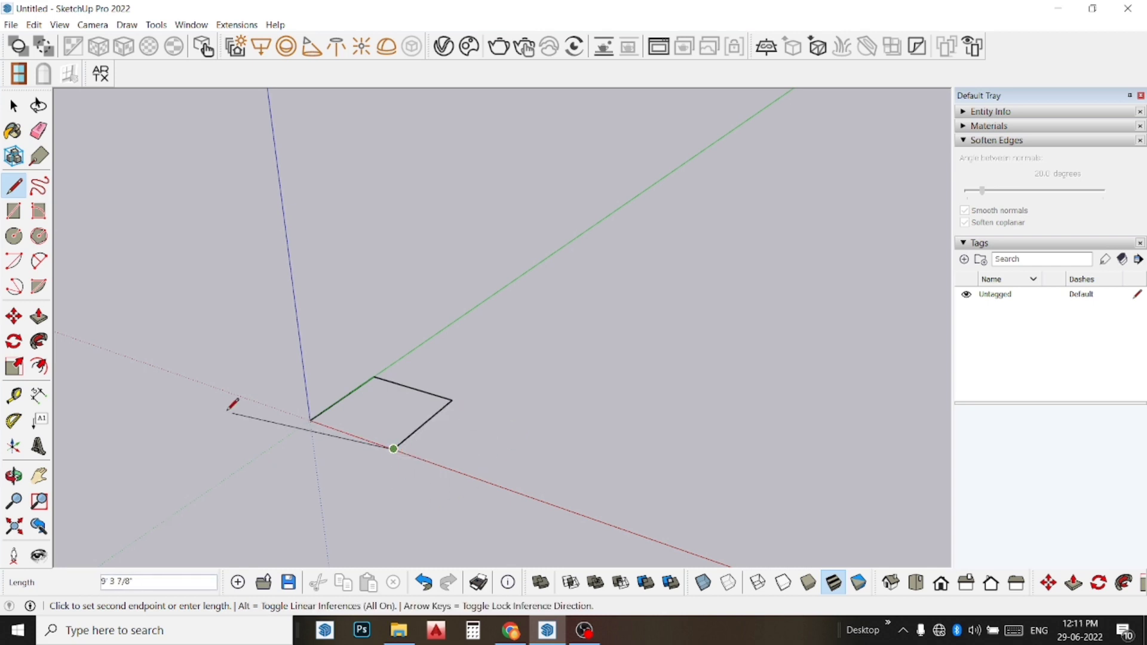
pyautogui.click(311, 420)
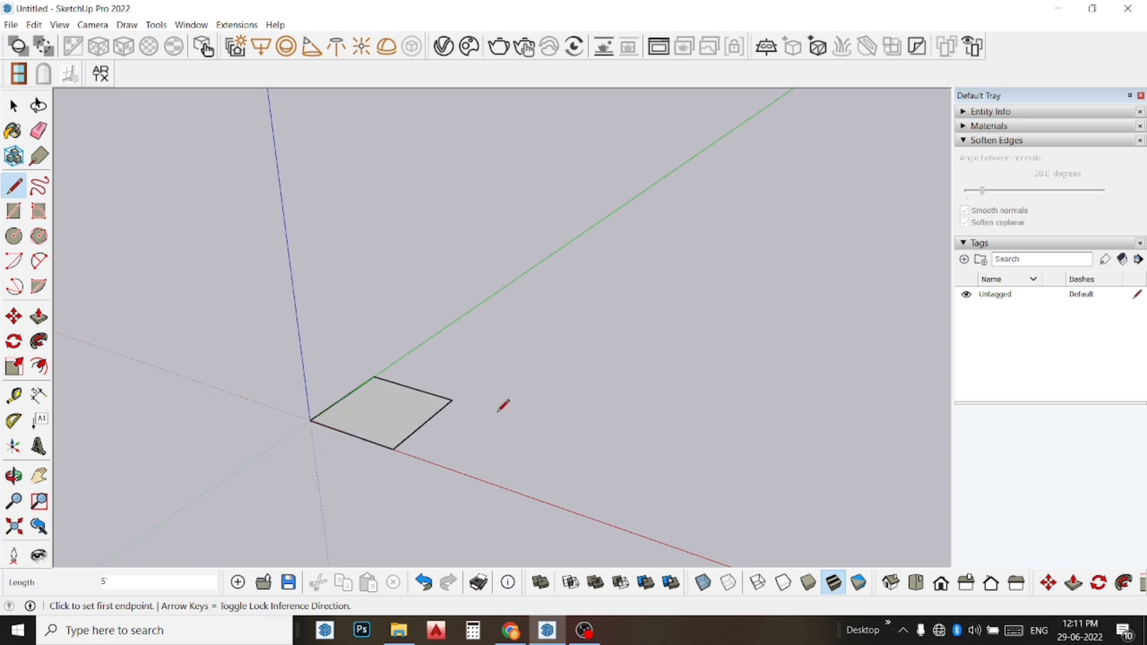
pyautogui.moveTo(484, 411)
pyautogui.mouseDown(button='middle')
pyautogui.moveTo(575, 562)
pyautogui.moveTo(417, 464)
pyautogui.mouseUp(button='middle')
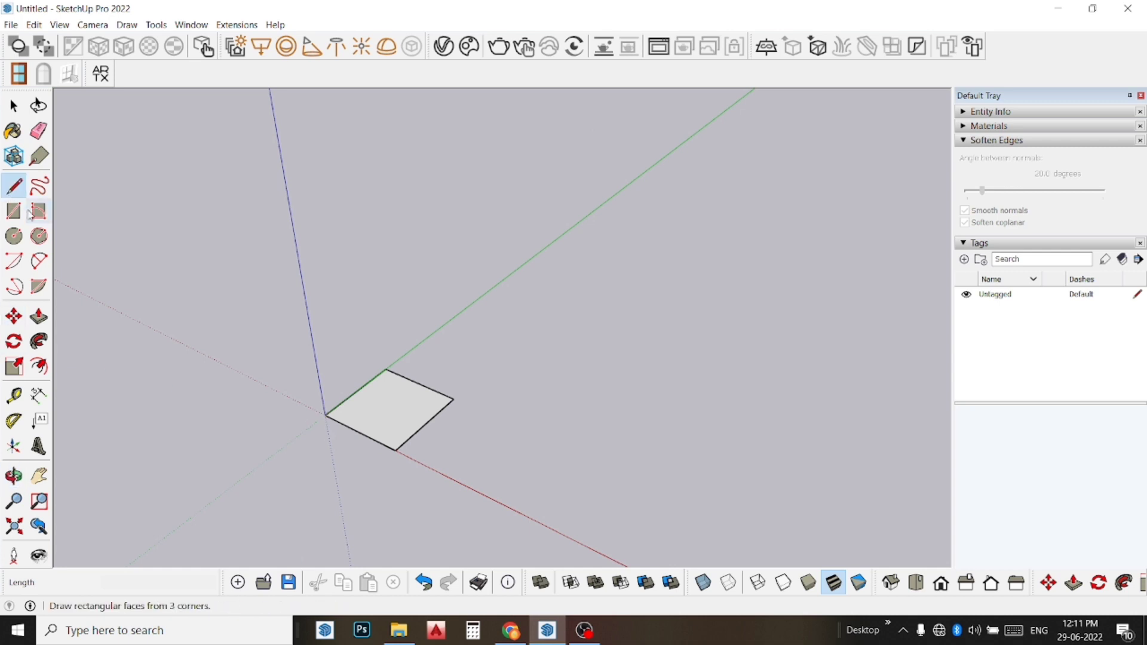
# Round the square's top corner with a two-point arc.
pyautogui.click(36, 266)
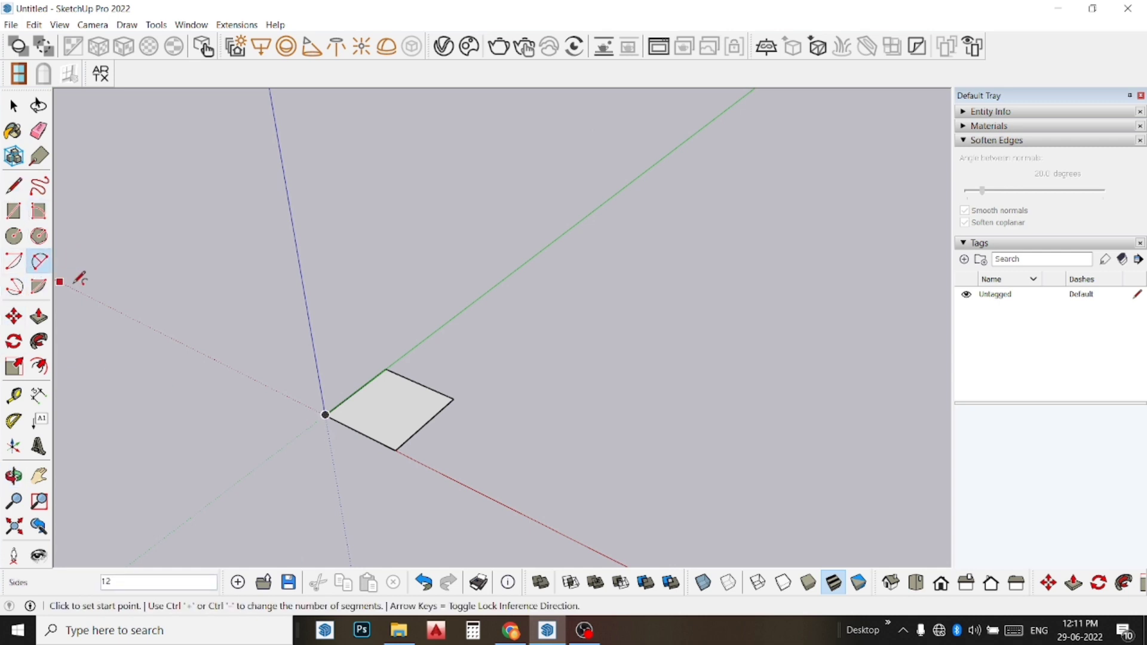
pyautogui.scroll(2, 382, 391)
pyautogui.scroll(1, 386, 371)
pyautogui.scroll(2, 389, 351)
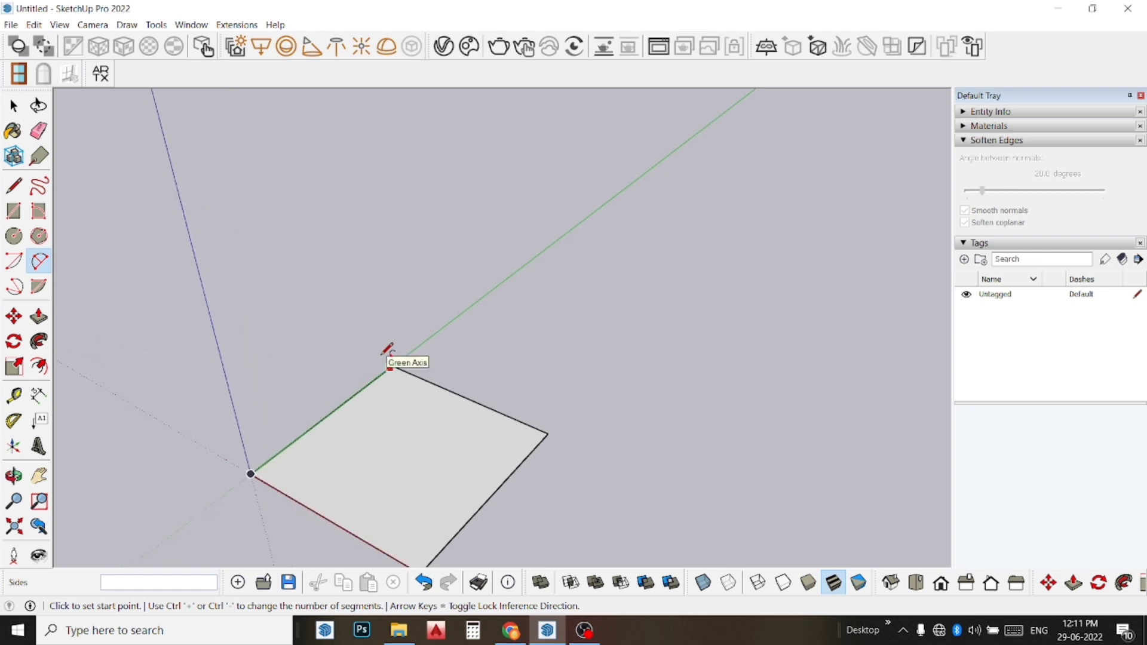
pyautogui.scroll(1, 367, 366)
pyautogui.scroll(1, 369, 371)
pyautogui.scroll(1, 366, 366)
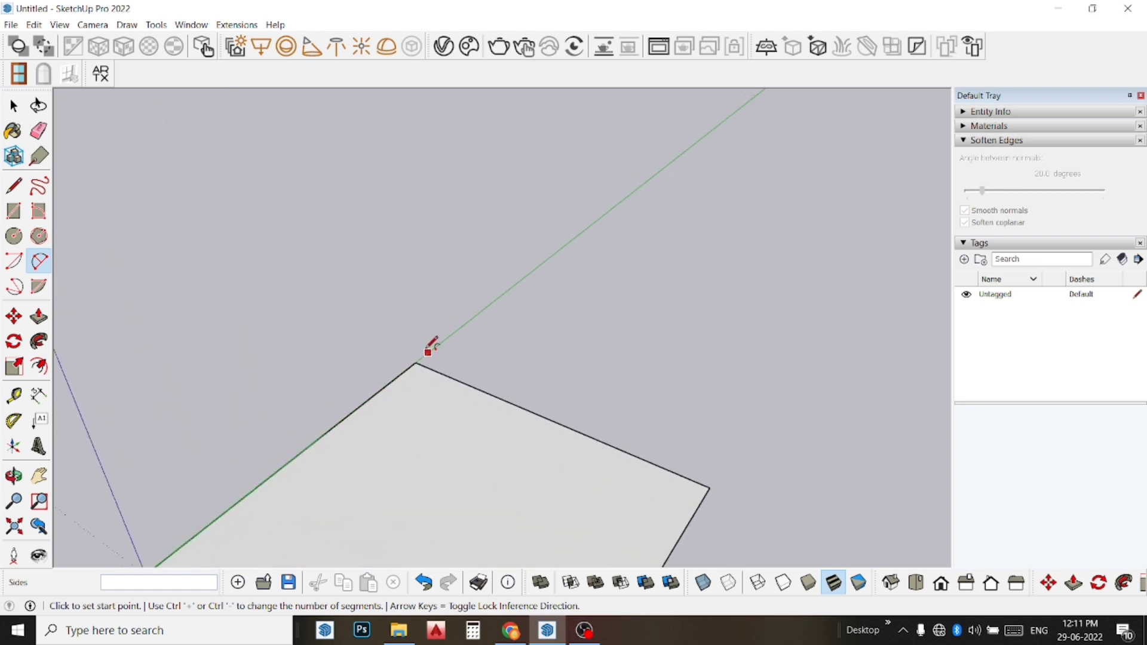
pyautogui.moveTo(428, 347); pyautogui.dragTo(422, 448, button='middle')
pyautogui.scroll(2, 335, 325)
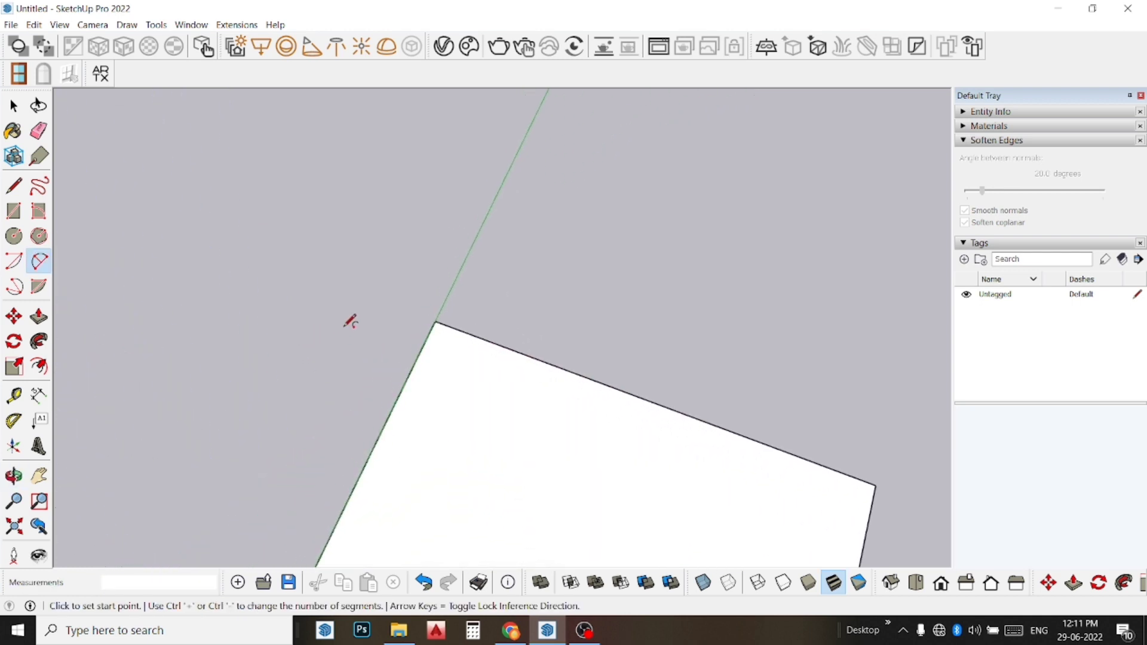
pyautogui.scroll(1, 362, 323)
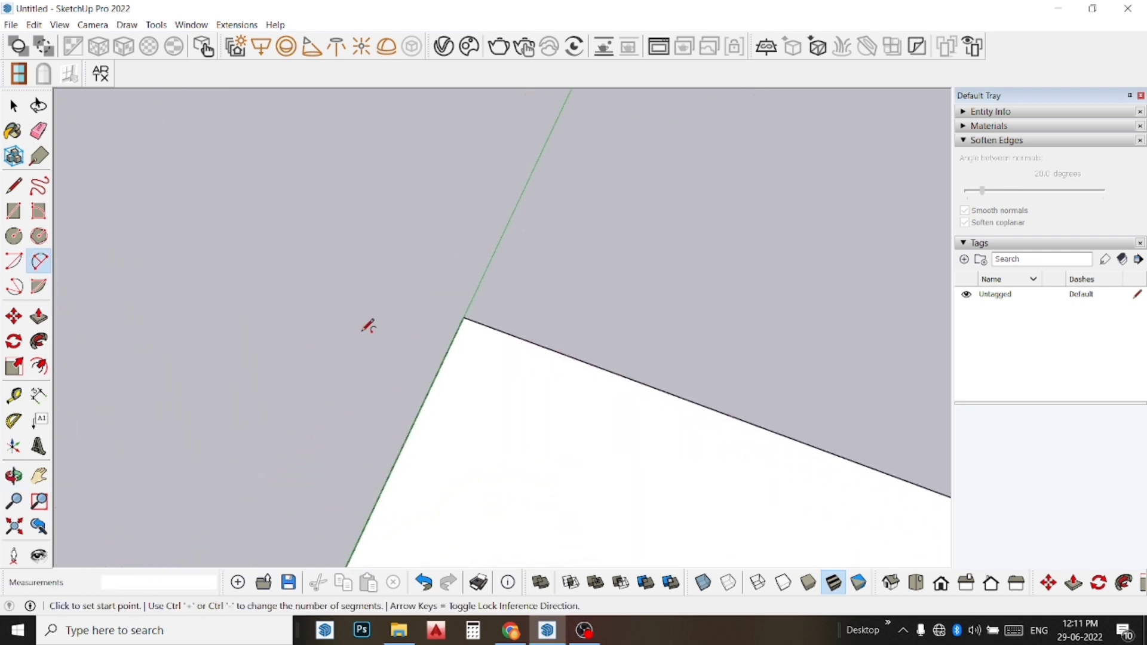
pyautogui.click(433, 380)
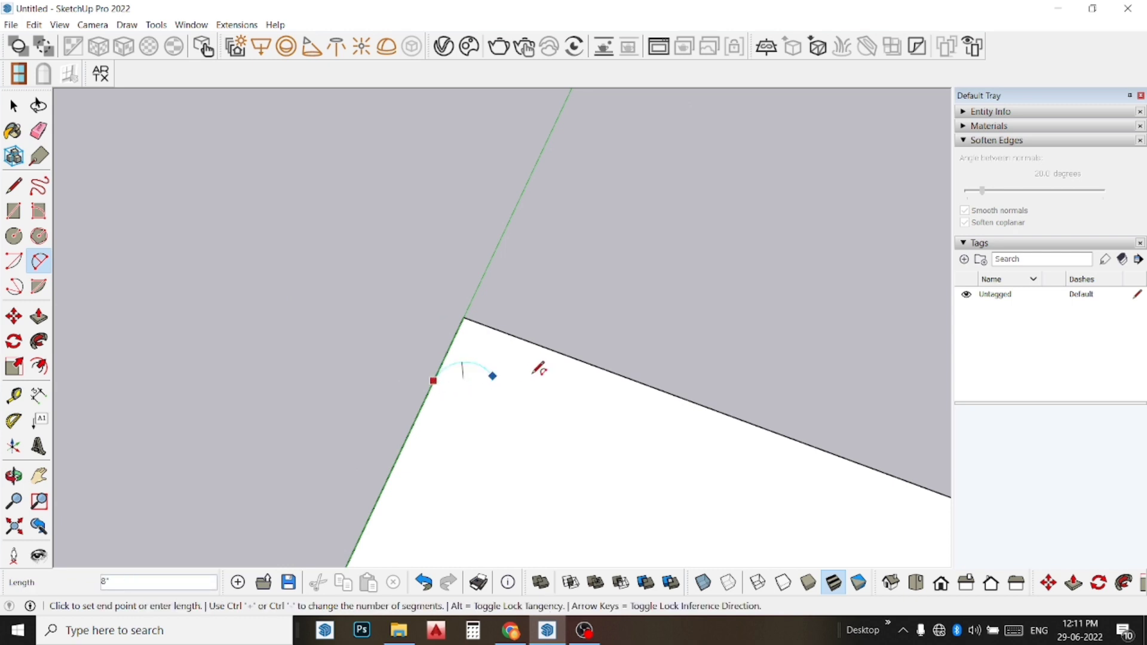
pyautogui.click(533, 343)
# Repeat the same arc on the top-right, bottom-right and bottom-left corners.
pyautogui.scroll(-1, 336, 469)
pyautogui.scroll(-1, 299, 409)
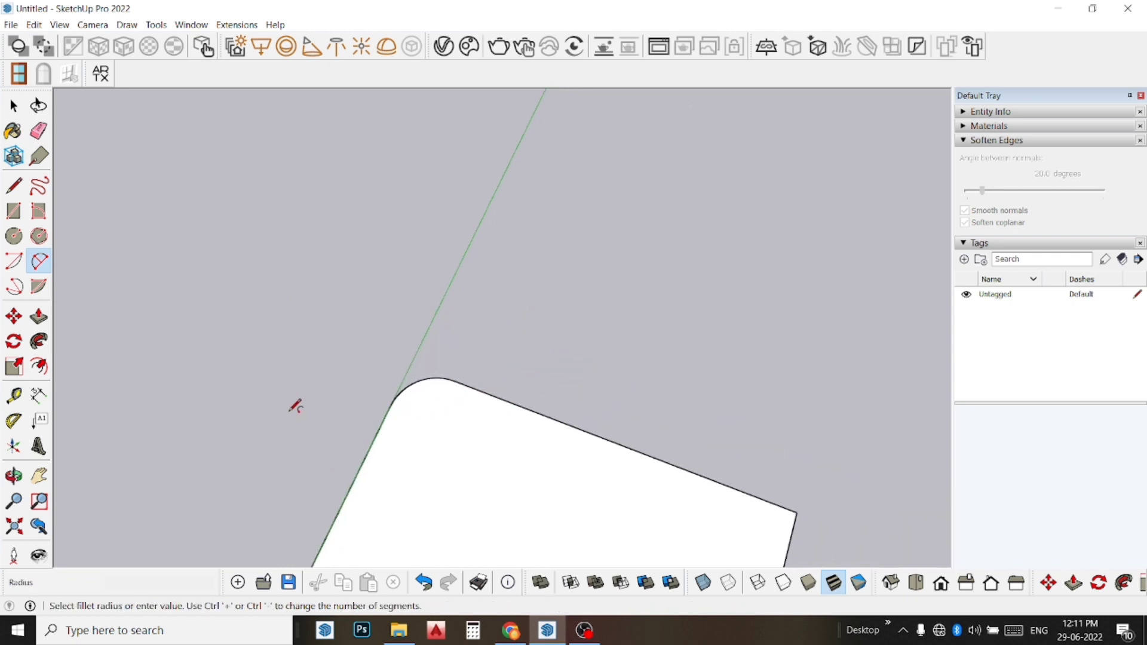
pyautogui.scroll(-1, 299, 409)
pyautogui.scroll(-1, 298, 409)
pyautogui.scroll(-1, 300, 411)
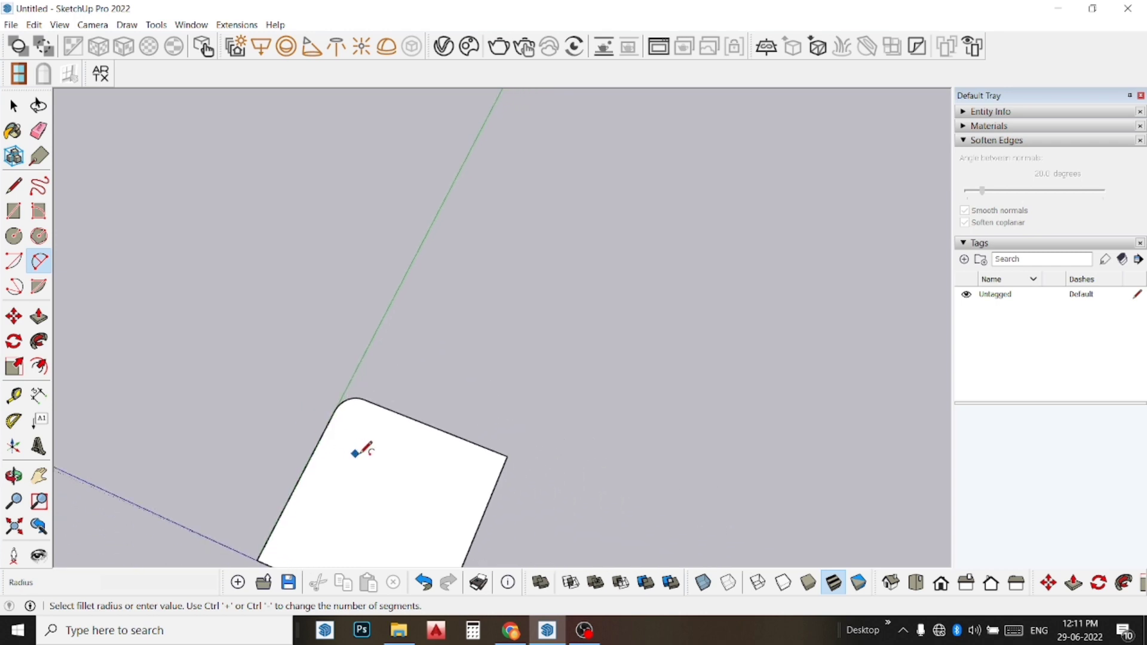
pyautogui.scroll(2, 555, 505)
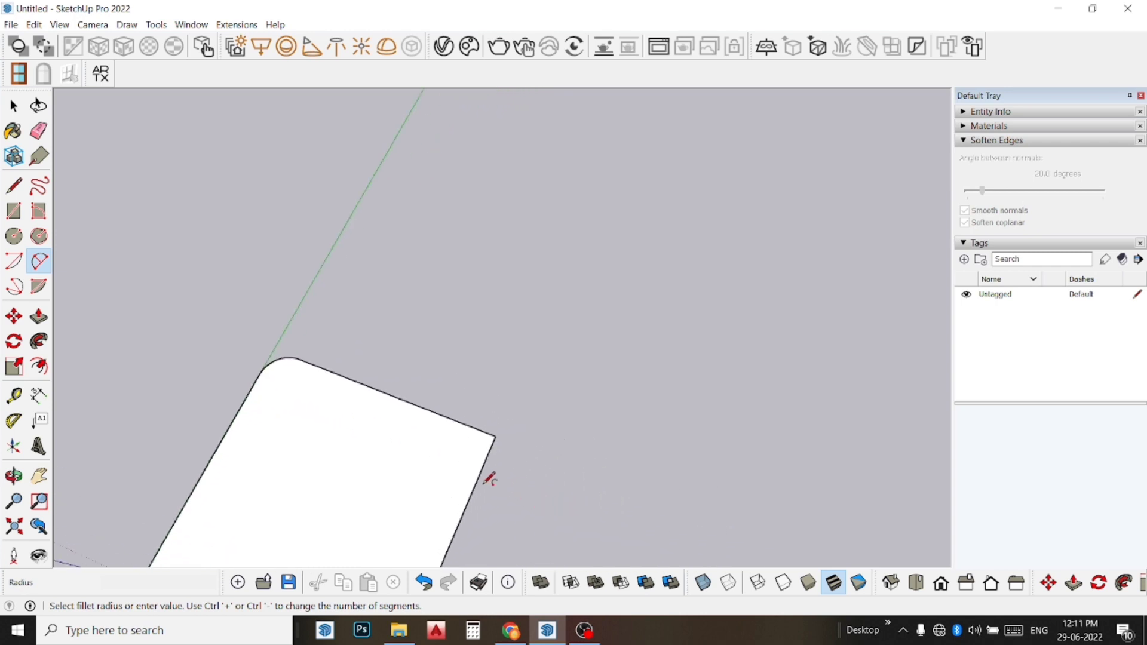
pyautogui.doubleClick(477, 452)
pyautogui.scroll(-1, 520, 410)
pyautogui.scroll(-2, 523, 408)
pyautogui.scroll(-2, 524, 413)
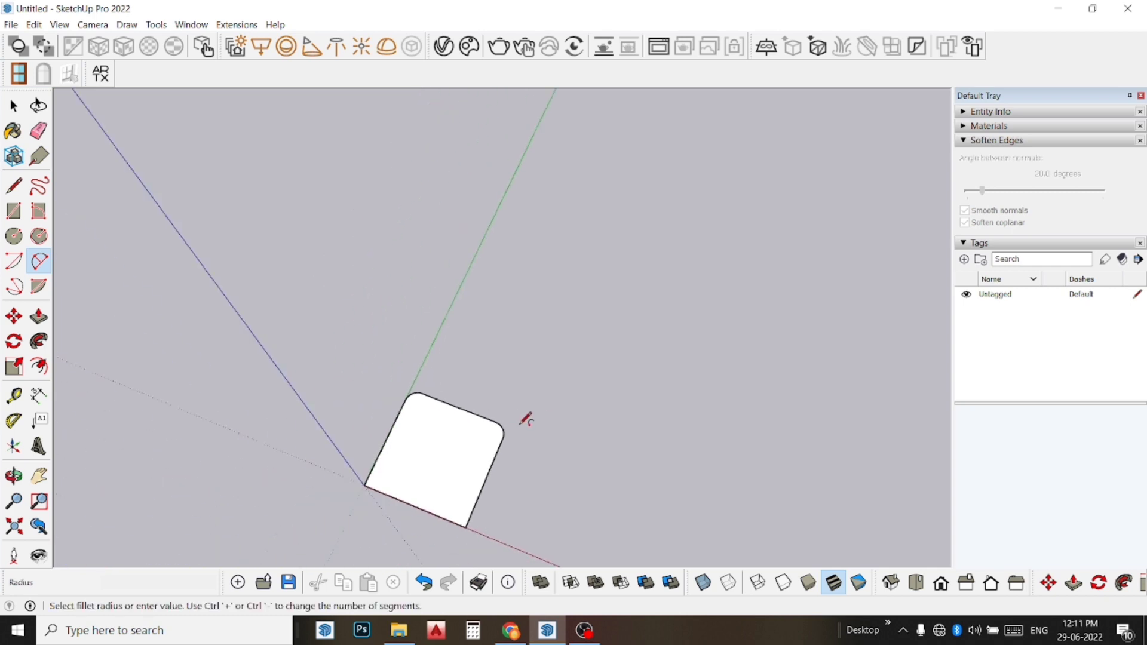
pyautogui.scroll(2, 465, 529)
pyautogui.scroll(2, 464, 521)
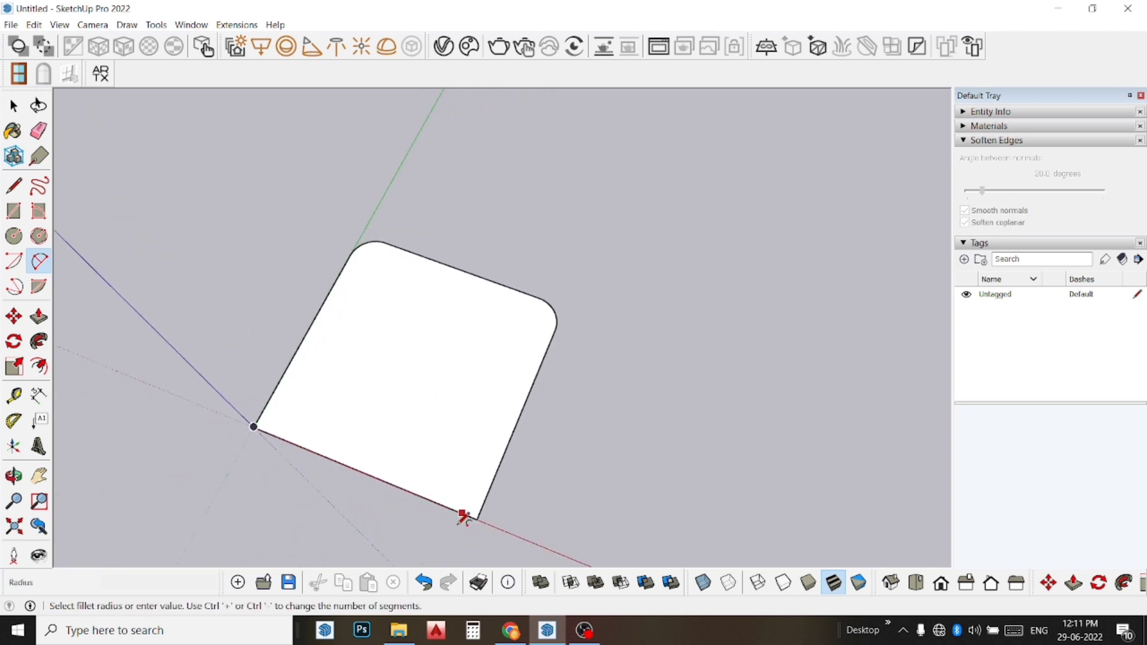
pyautogui.doubleClick(466, 516)
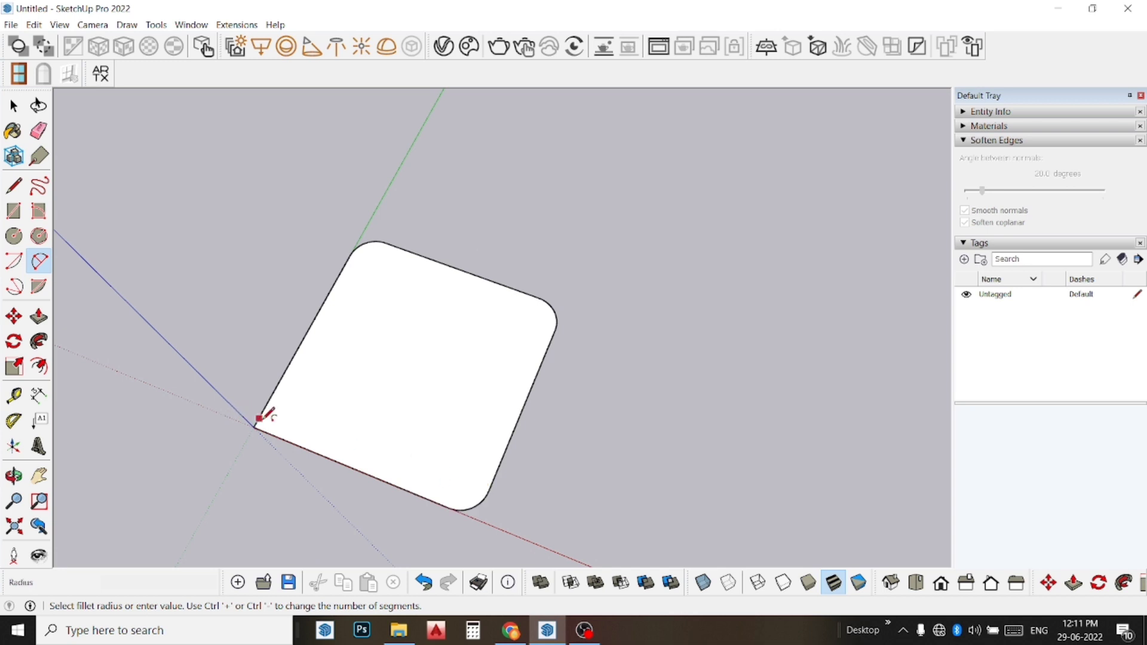
pyautogui.doubleClick(286, 416)
pyautogui.click(14, 186)
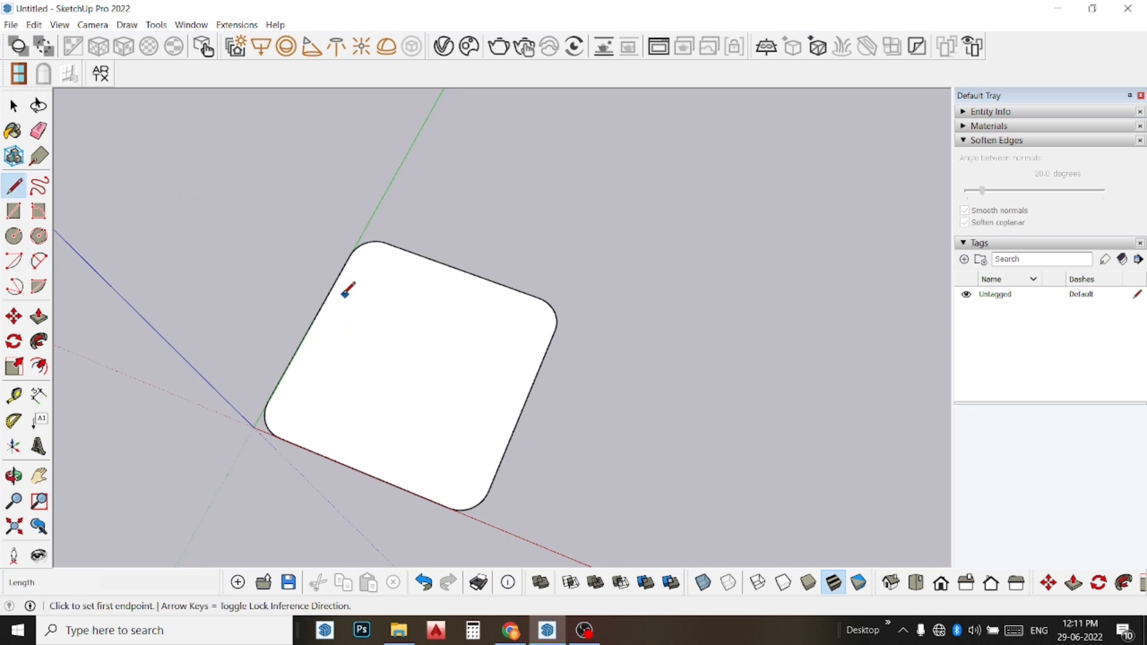
# Draw a flat 6 line and an upright 6 line on the square's left edge.
pyautogui.scroll(2, 320, 311)
pyautogui.scroll(1, 319, 311)
pyautogui.scroll(2, 320, 308)
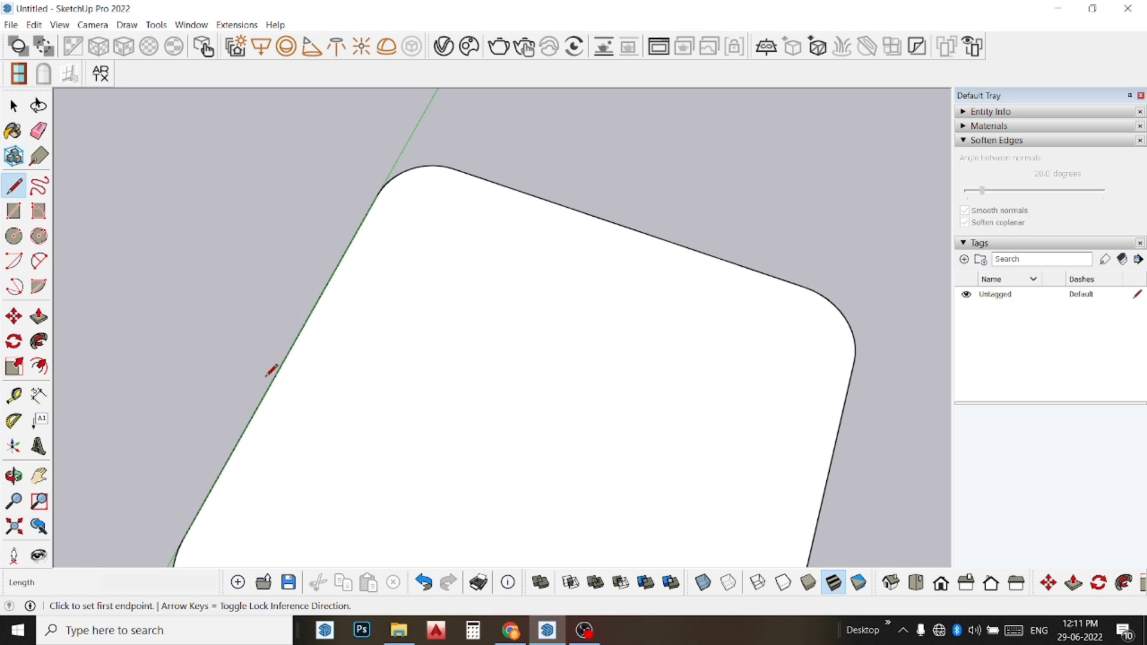
pyautogui.click(289, 349)
pyautogui.write('6')
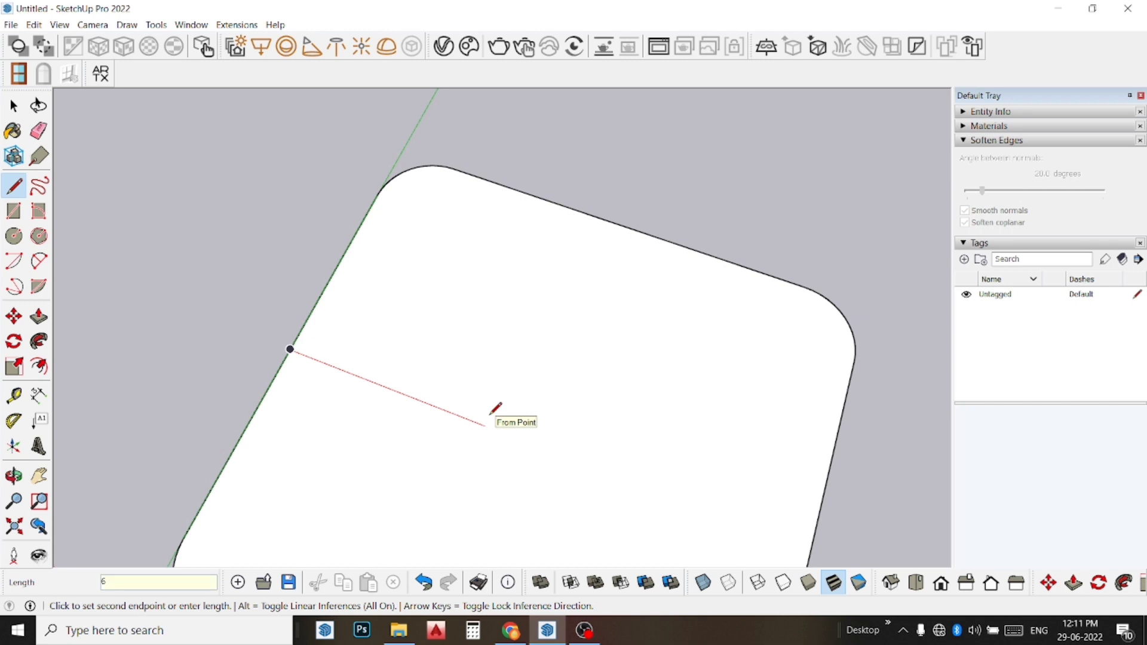
pyautogui.press('Return')
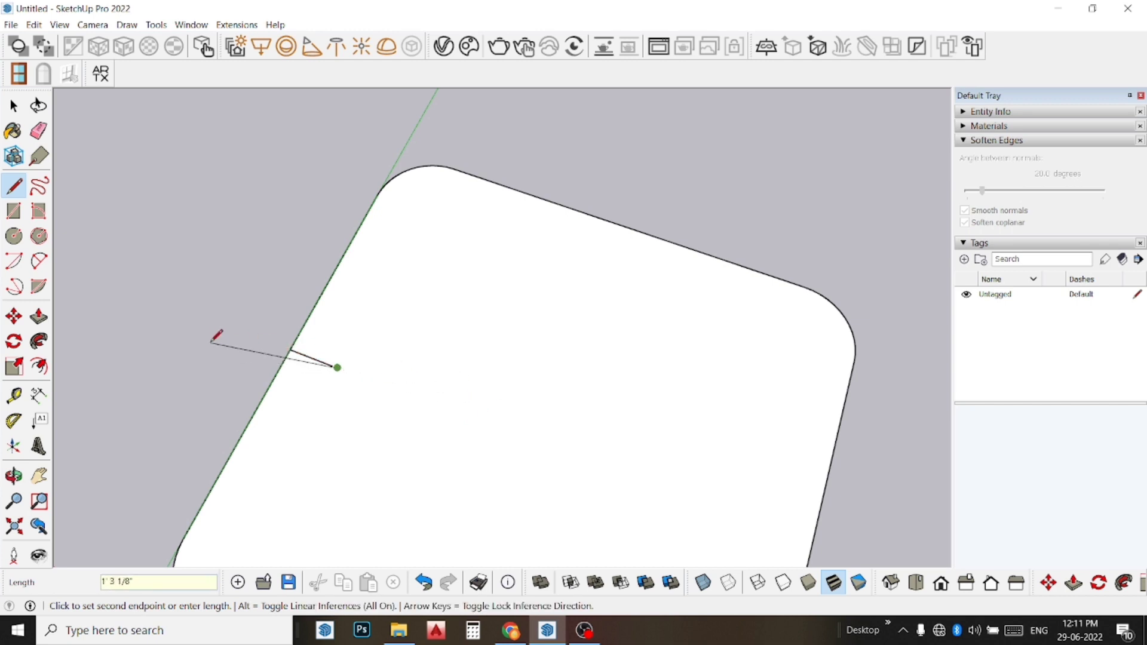
pyautogui.press('Escape')
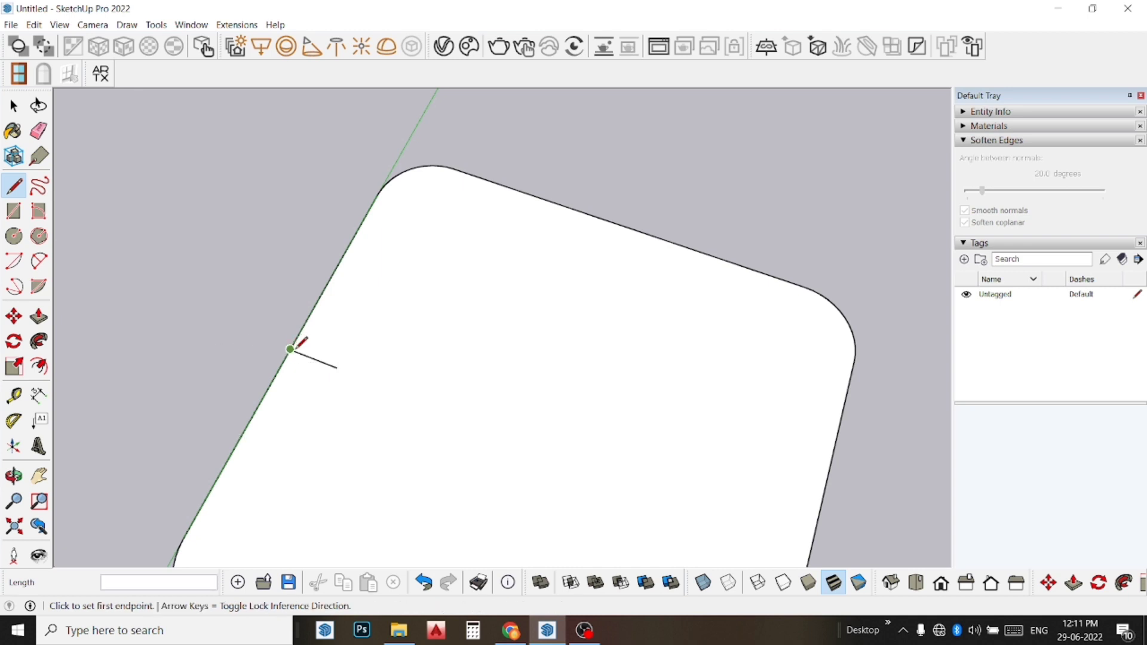
pyautogui.click(291, 348)
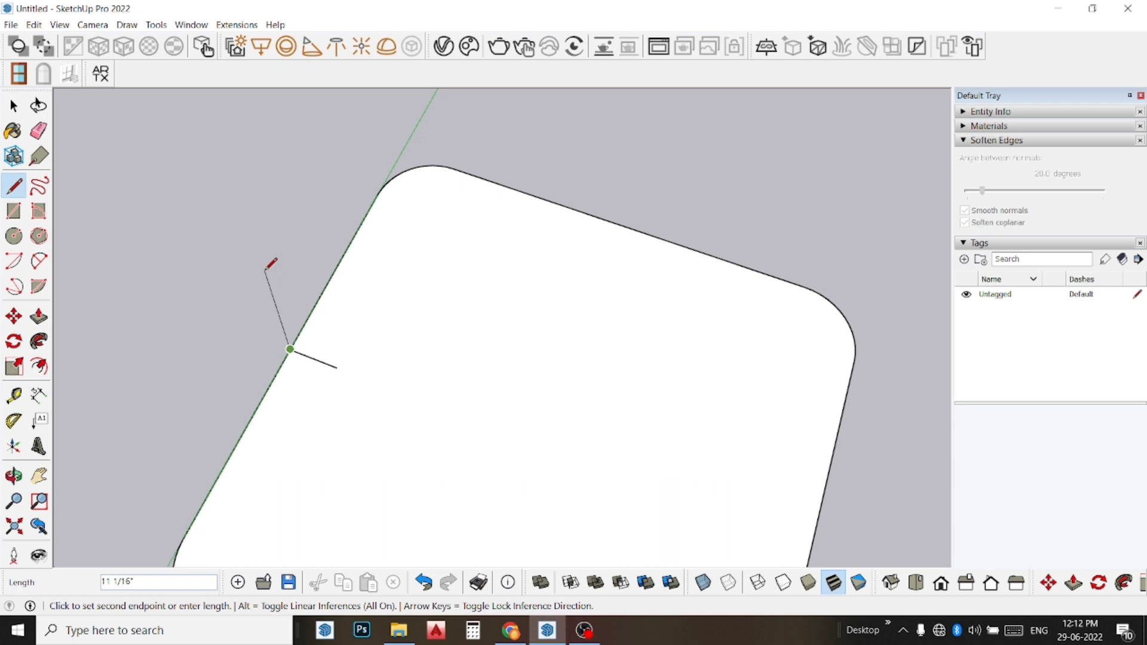
pyautogui.press('Up')
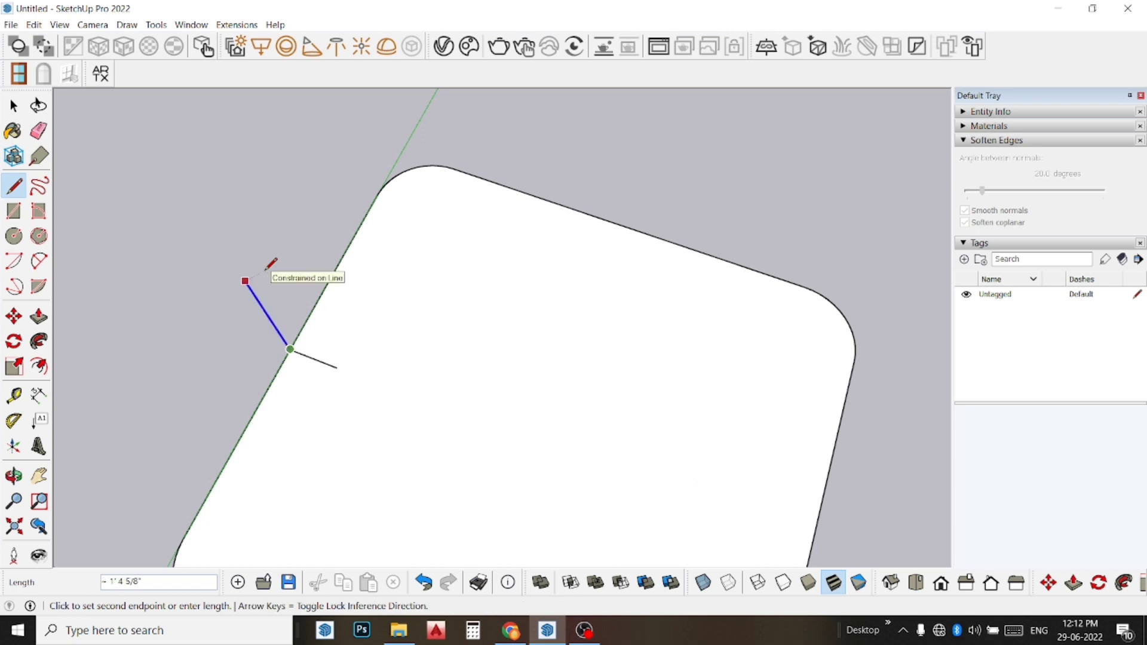
pyautogui.press('Return')
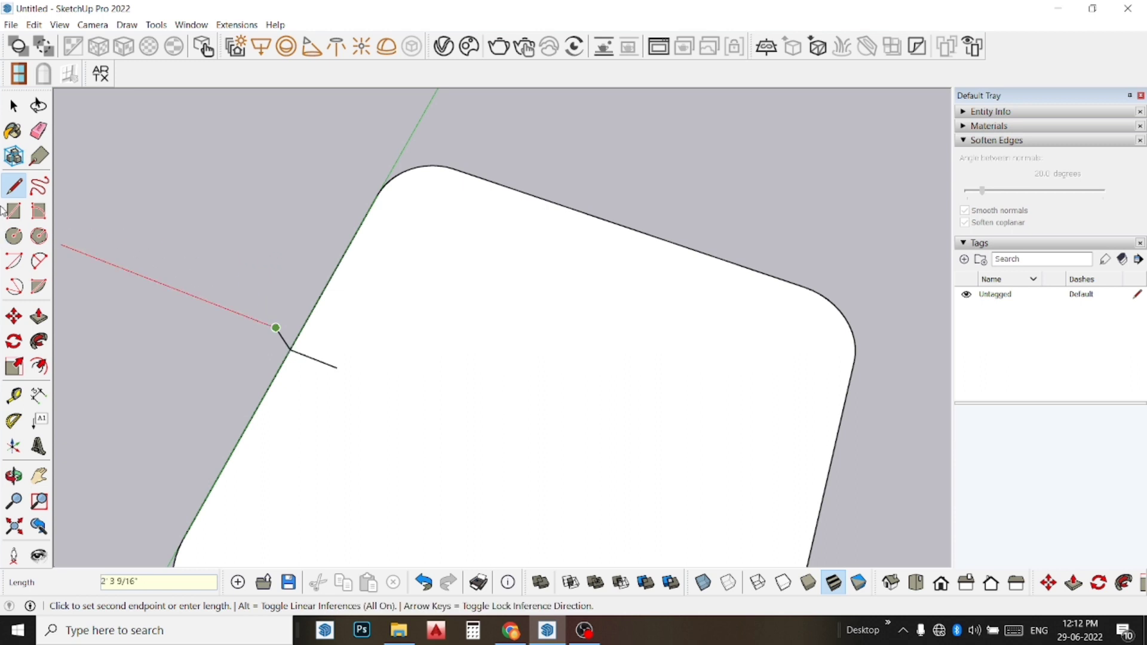
# Draw a 6" fillet arc between the tops of the two short lines.
pyautogui.click(39, 260)
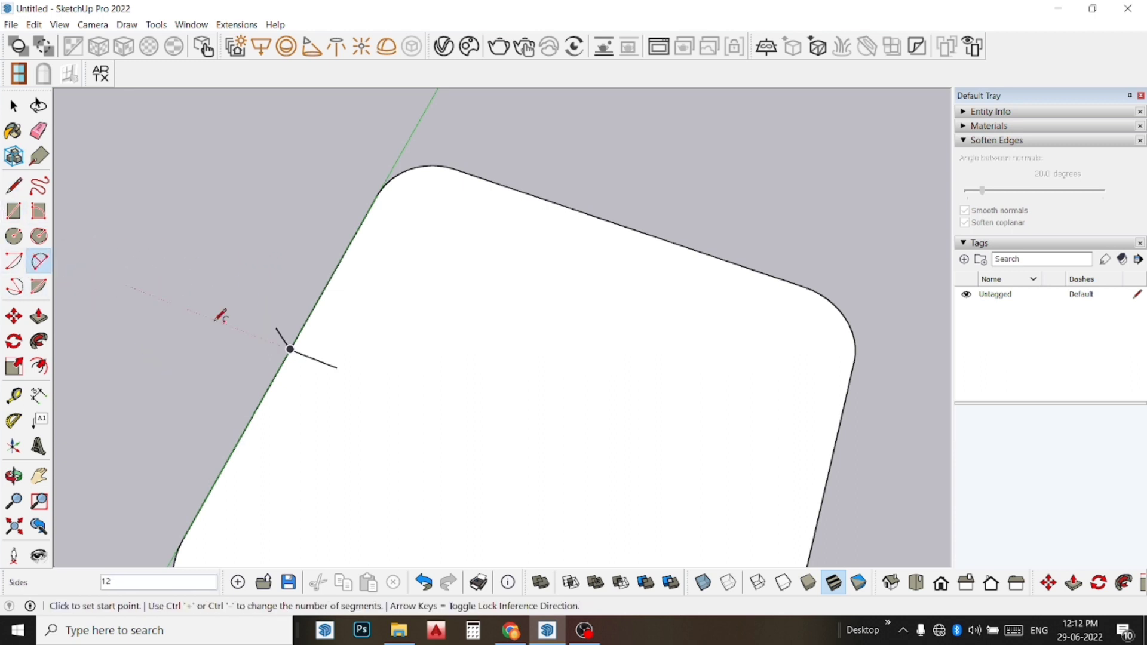
pyautogui.click(276, 328)
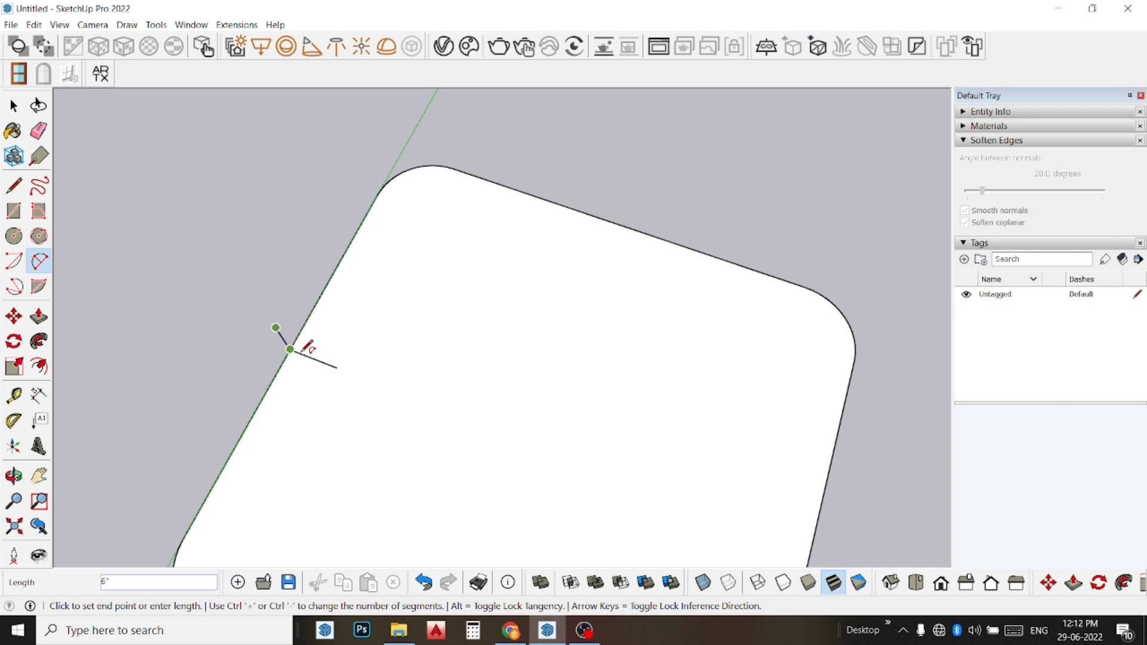
pyautogui.click(338, 367)
pyautogui.scroll(2, 334, 352)
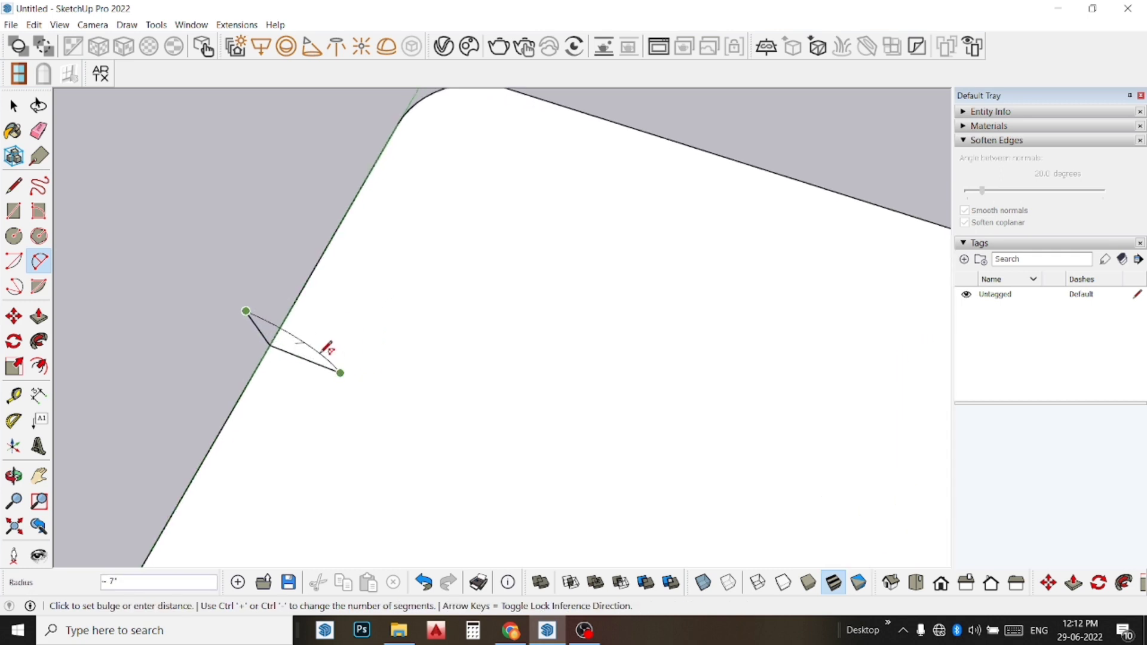
pyautogui.scroll(2, 329, 346)
pyautogui.scroll(1, 325, 346)
pyautogui.moveTo(325, 345)
pyautogui.mouseDown(button='middle')
pyautogui.moveTo(333, 304)
pyautogui.moveTo(384, 223)
pyautogui.moveTo(359, 274)
pyautogui.mouseUp(button='middle')
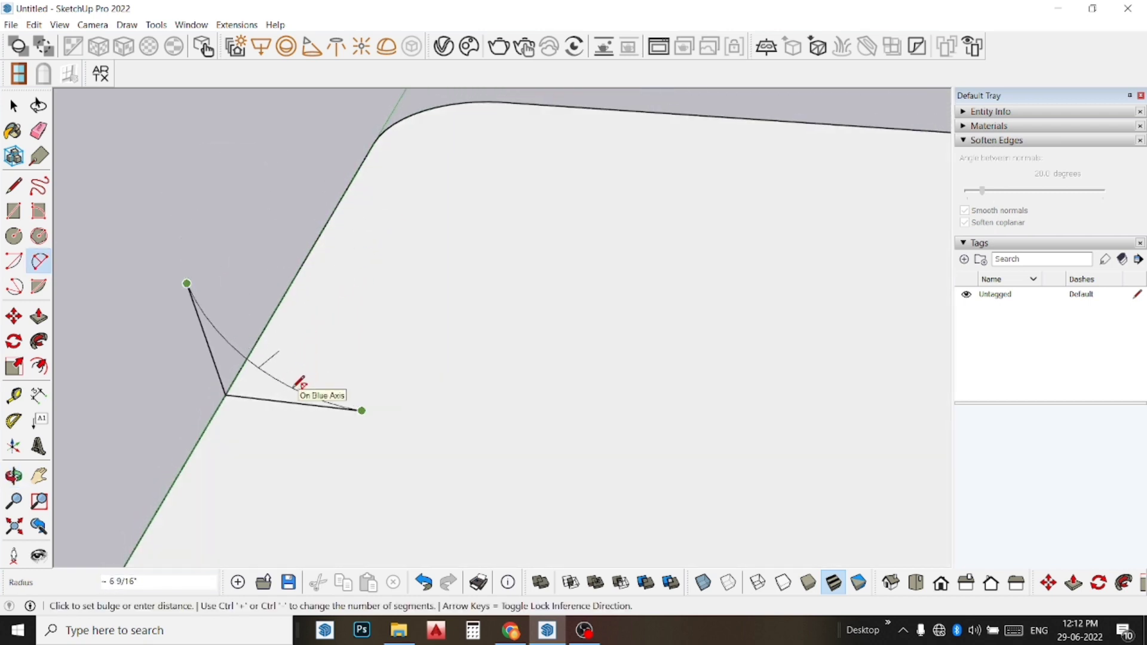
pyautogui.write('6"')
pyautogui.click(292, 387)
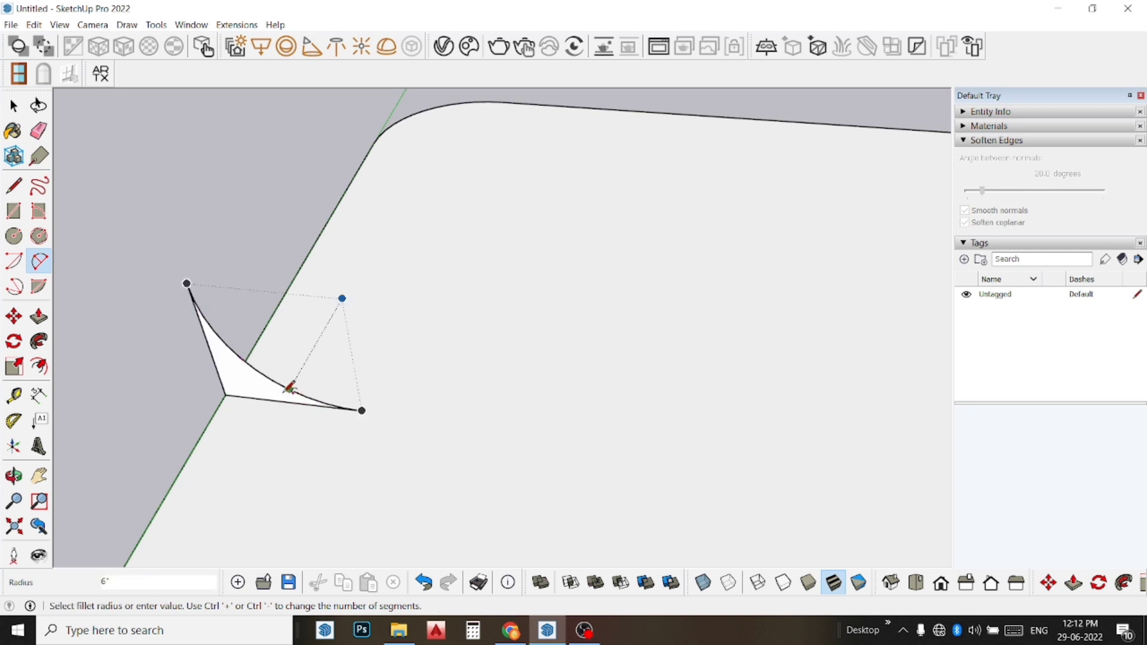
# Follow Me the fillet profile along the rounded square face to form a shallow tray.
pyautogui.press('space')
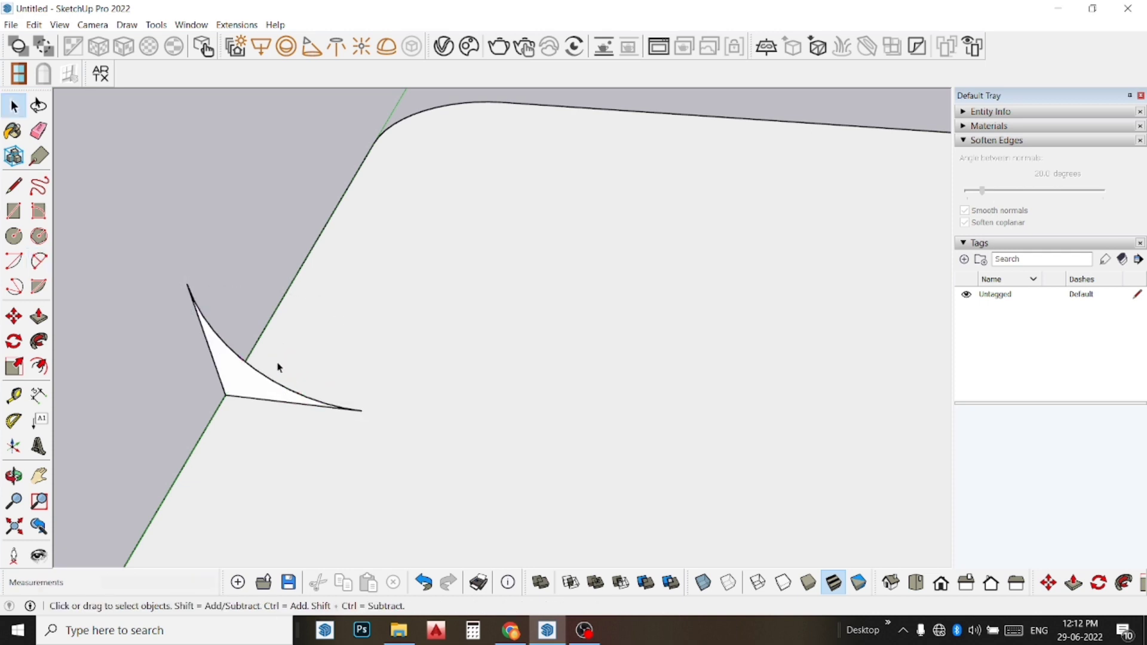
pyautogui.click(353, 345)
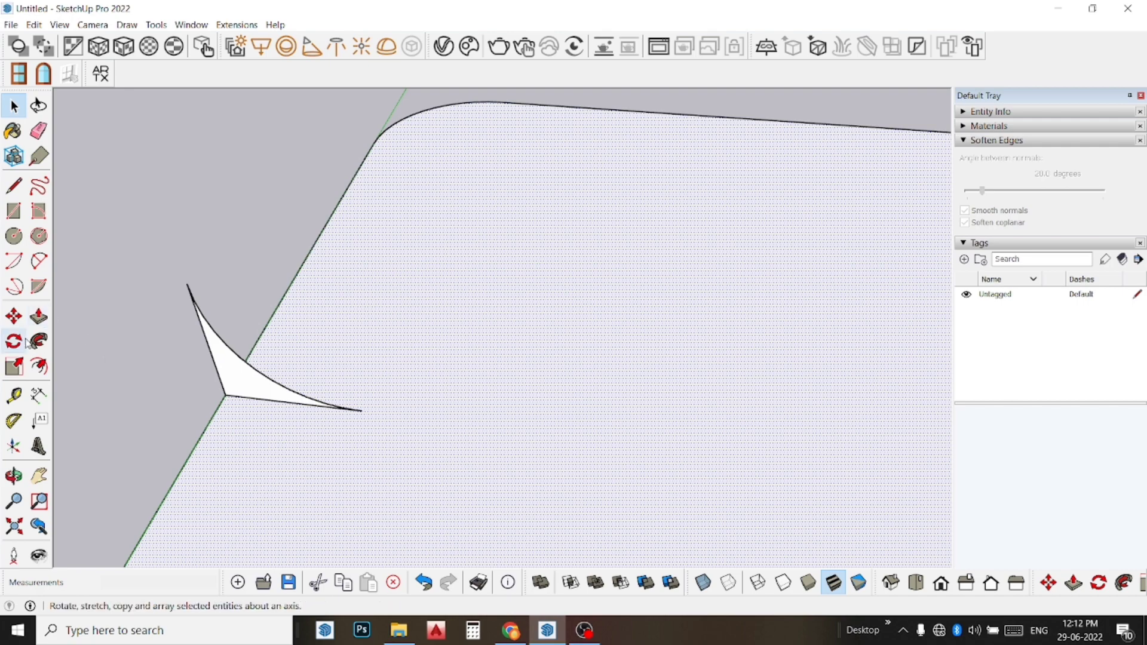
pyautogui.click(39, 341)
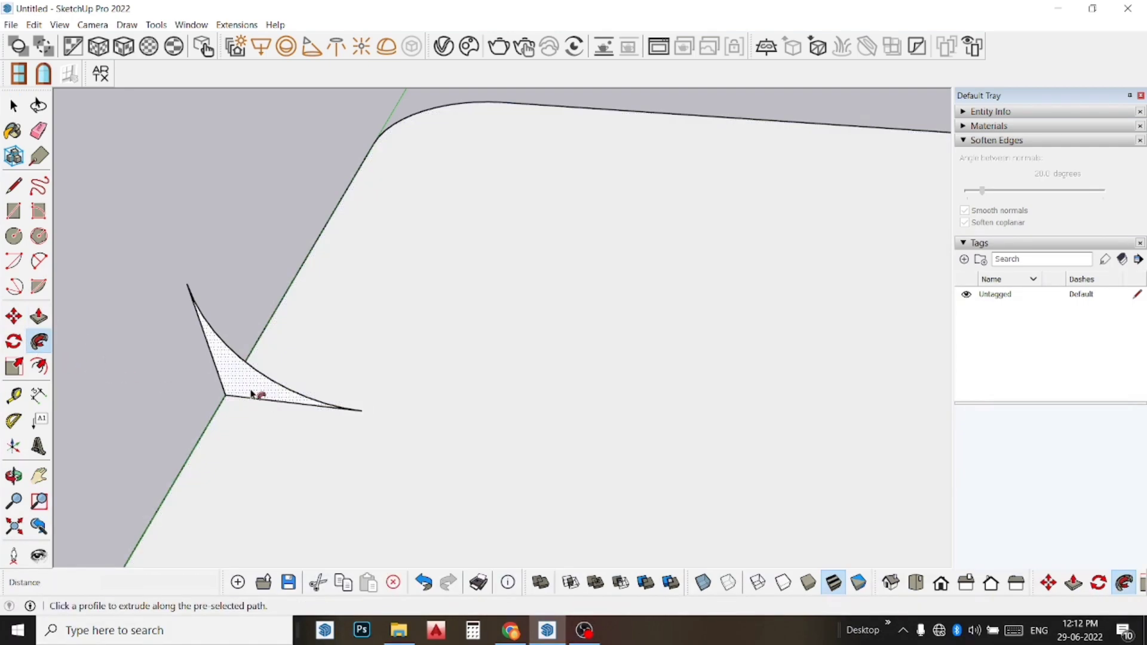
pyautogui.click(248, 392)
pyautogui.scroll(-2, 248, 392)
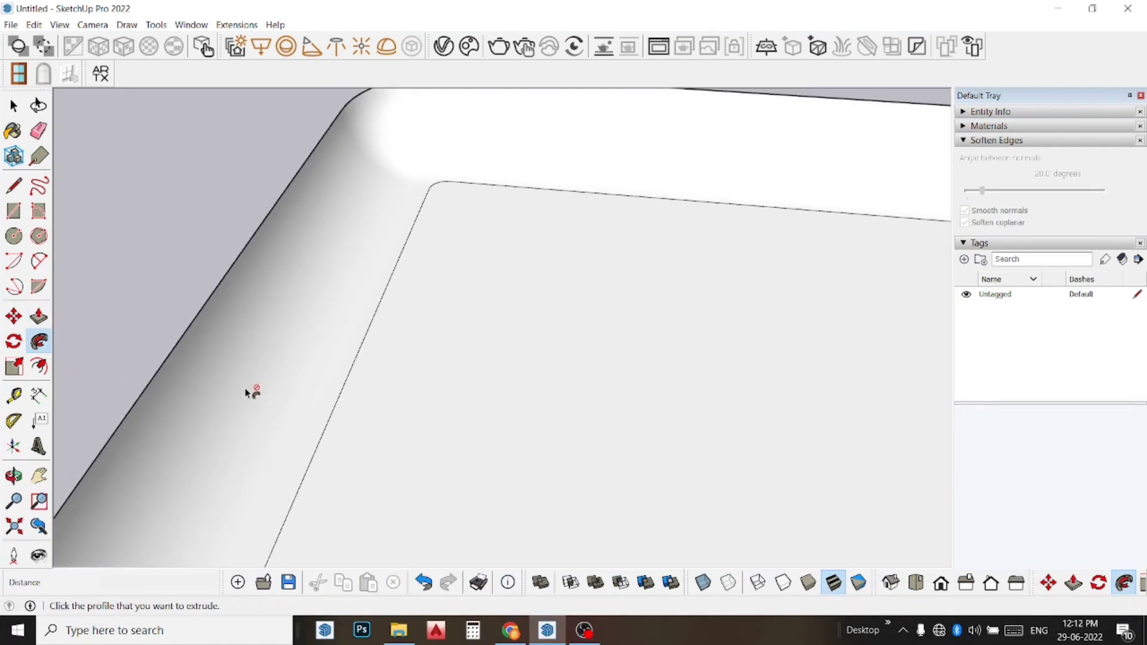
pyautogui.scroll(-2, 250, 393)
pyautogui.scroll(-3, 252, 395)
pyautogui.scroll(-2, 257, 399)
pyautogui.scroll(-2, 257, 399)
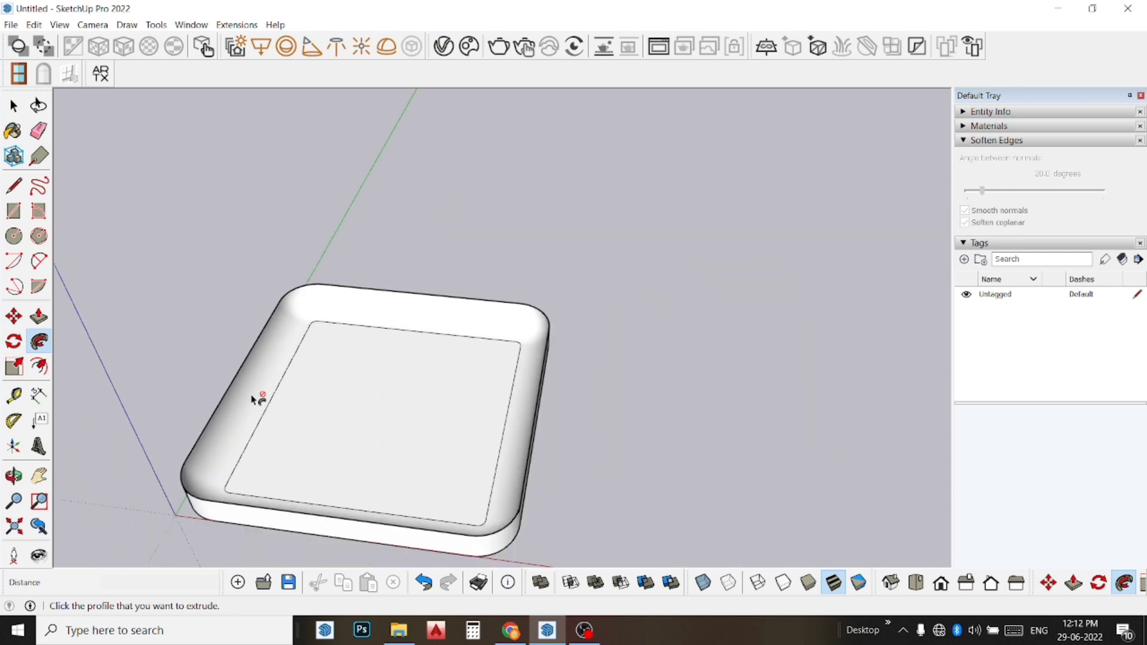
pyautogui.press('space')
pyautogui.scroll(-1, 256, 399)
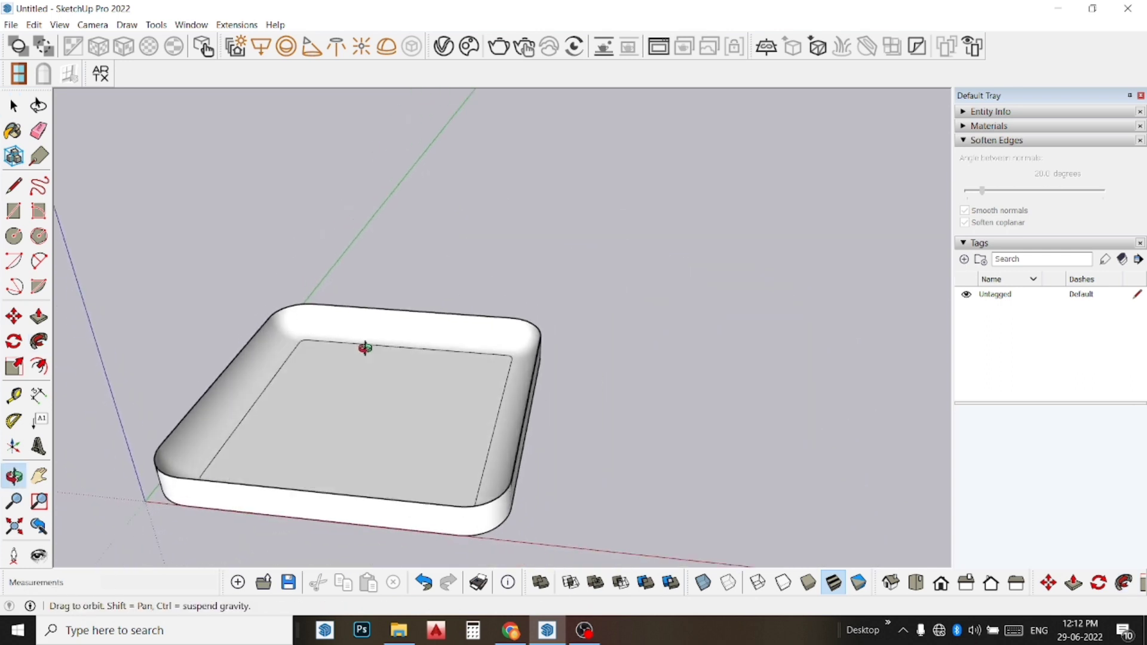
pyautogui.moveTo(363, 428); pyautogui.dragTo(404, 266, button='middle')
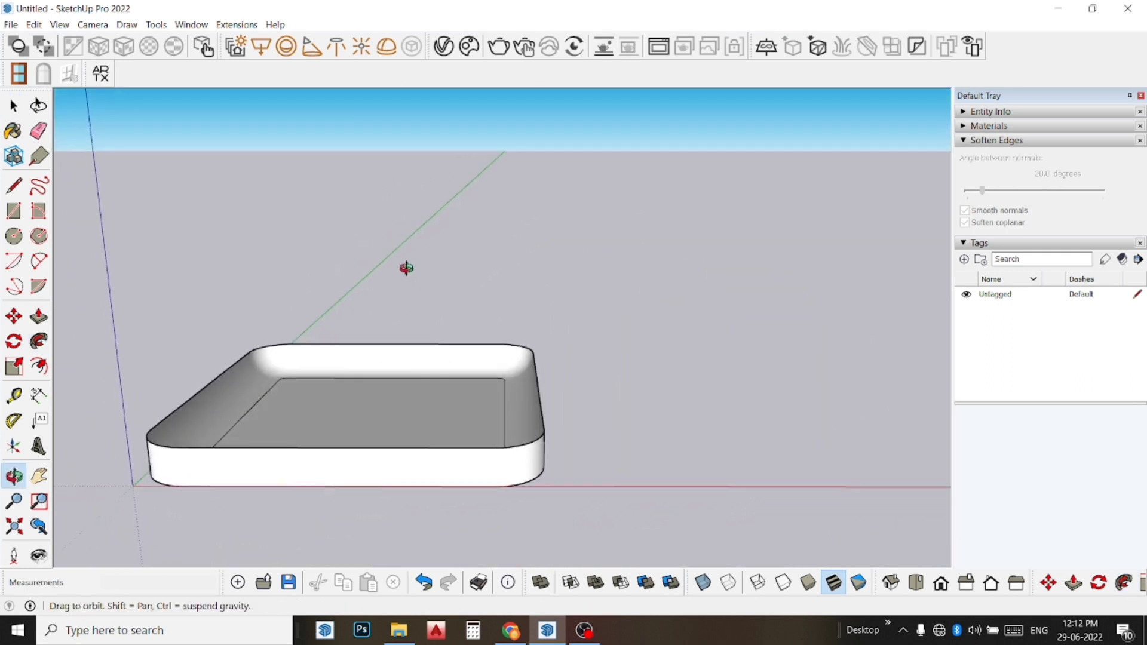
# Delete the tray's flat face and bottom edge loop, then check the Front view.
pyautogui.click(312, 473)
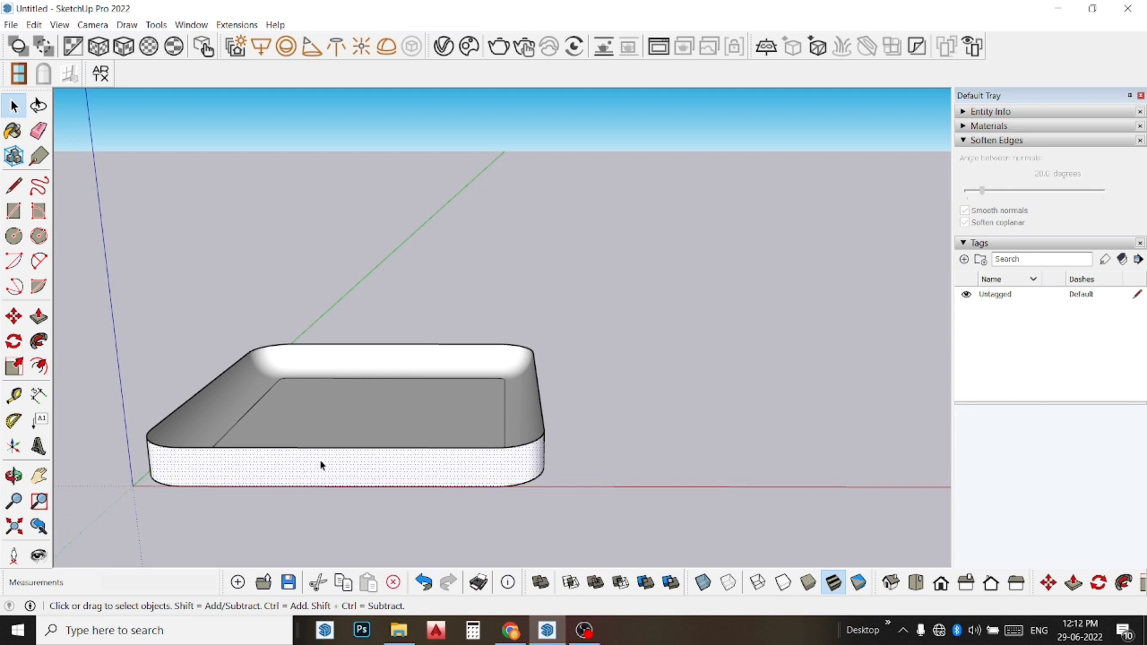
pyautogui.press('Delete')
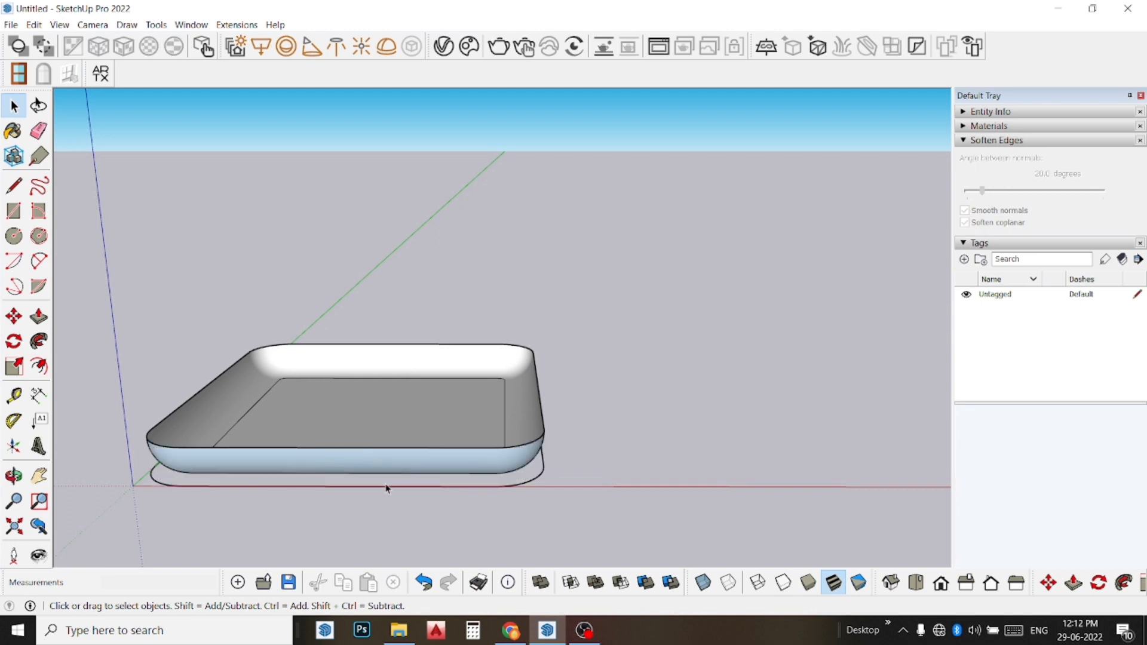
pyautogui.click(383, 488)
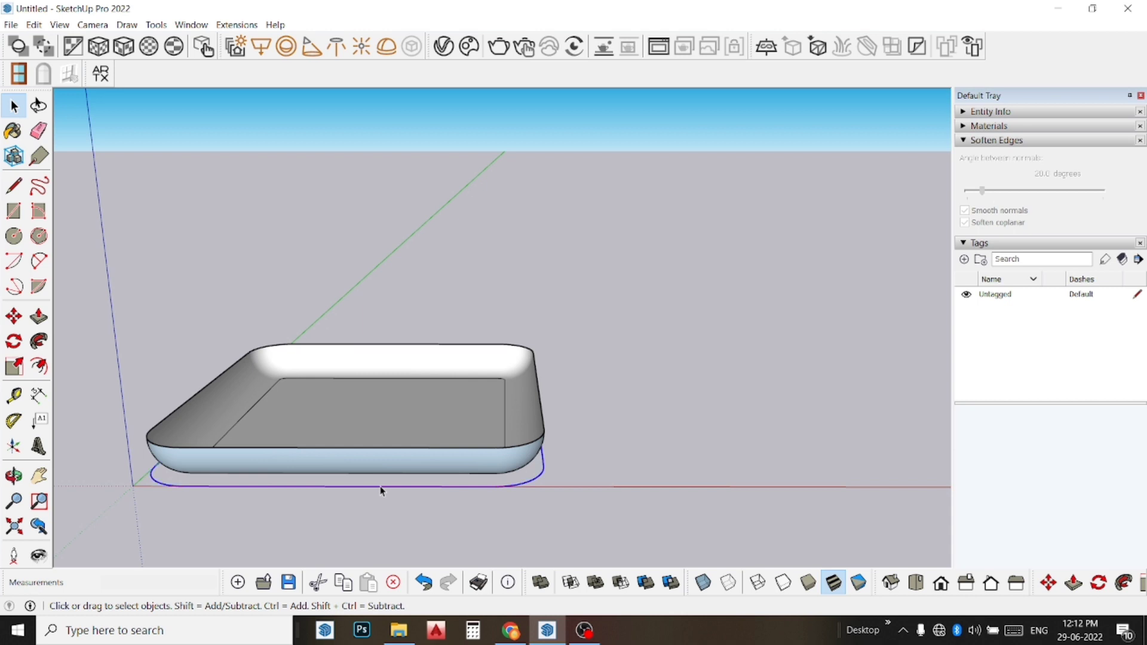
pyautogui.press('Delete')
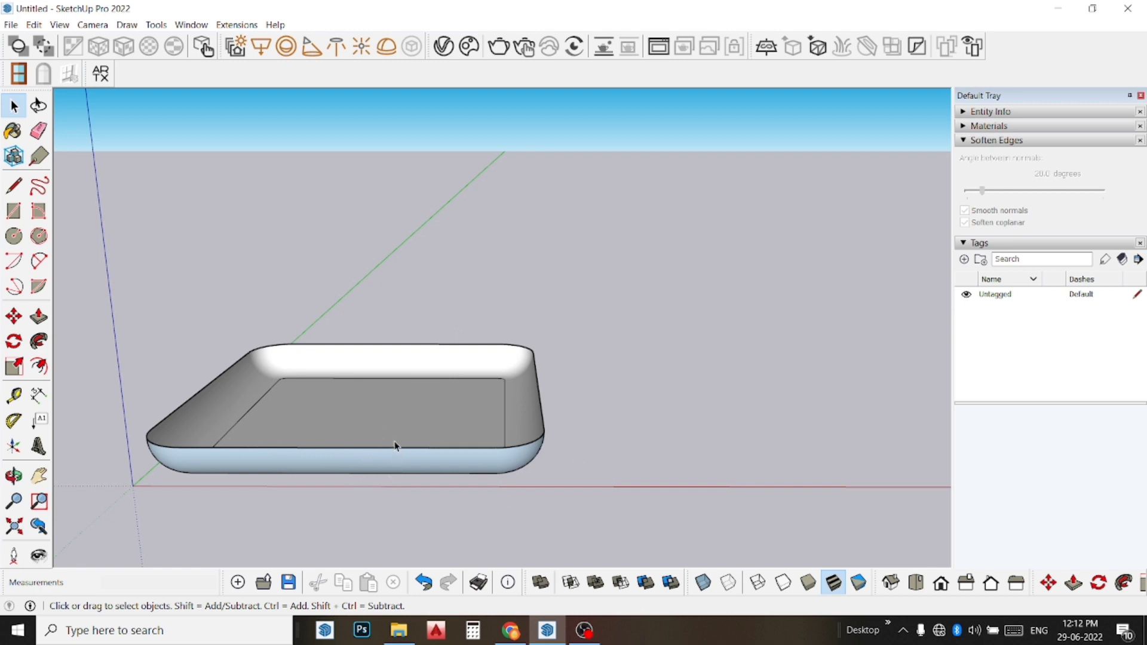
pyautogui.moveTo(389, 438)
pyautogui.mouseDown(button='middle')
pyautogui.moveTo(384, 374)
pyautogui.moveTo(435, 396)
pyautogui.moveTo(376, 368)
pyautogui.mouseUp(button='middle')
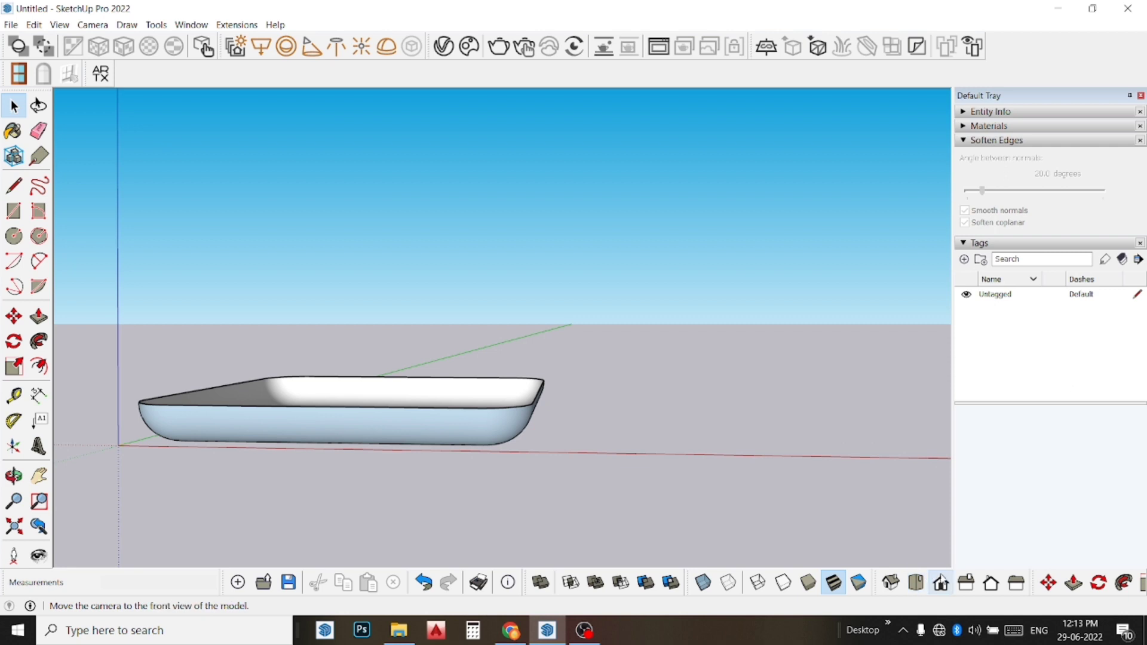
pyautogui.click(941, 583)
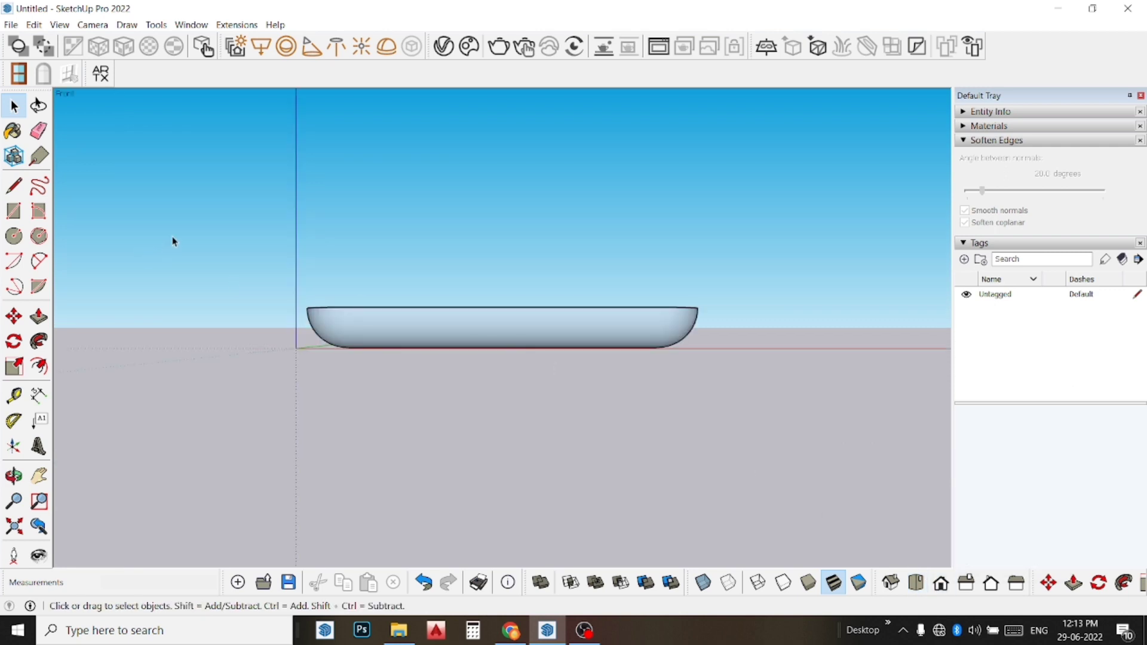
# Move the tray's top edge 2' straight up, after undoing a too-tall 4'6 raise.
pyautogui.moveTo(256, 240)
pyautogui.mouseDown()
pyautogui.moveTo(763, 309)
pyautogui.moveTo(774, 332)
pyautogui.mouseUp()
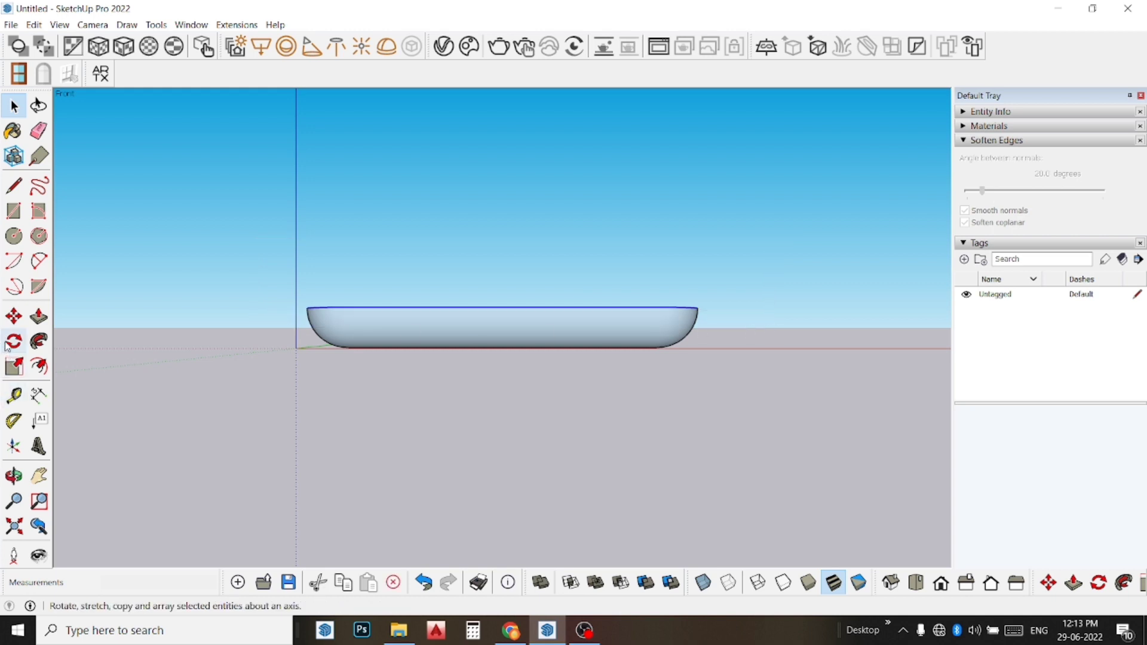
pyautogui.click(13, 317)
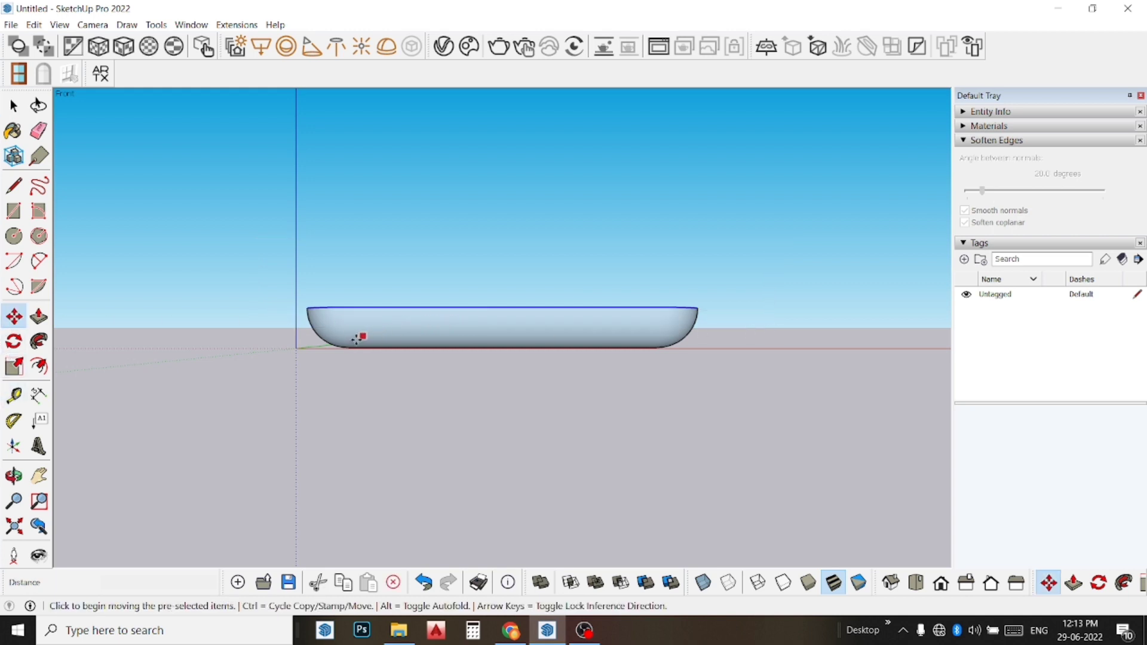
pyautogui.click(261, 346)
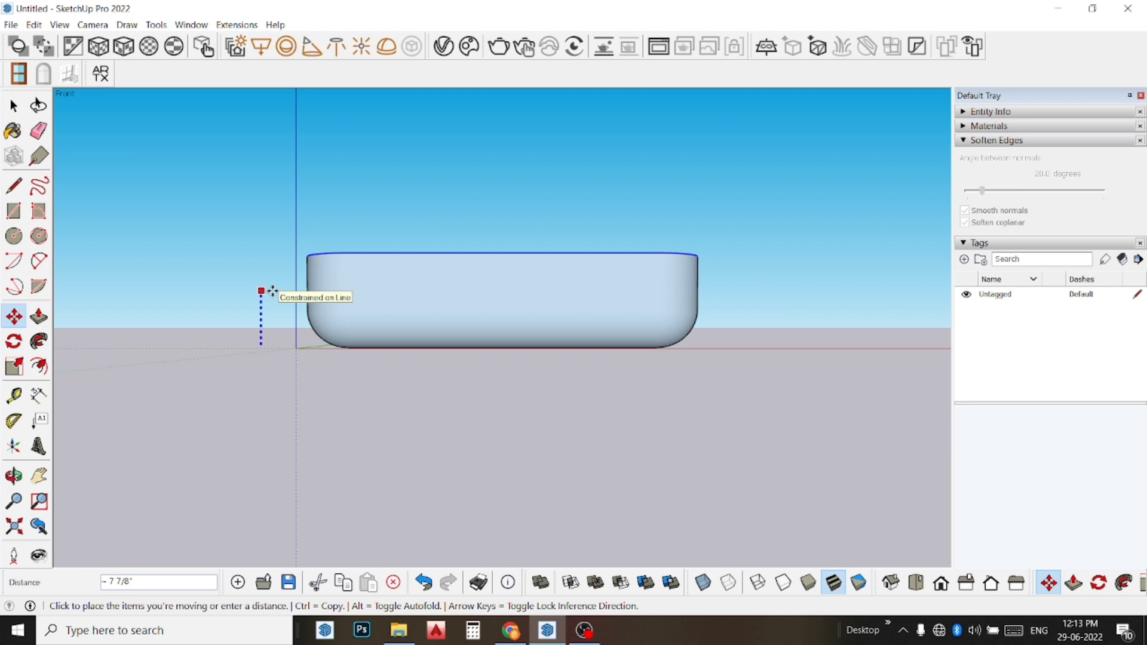
pyautogui.write("4'6")
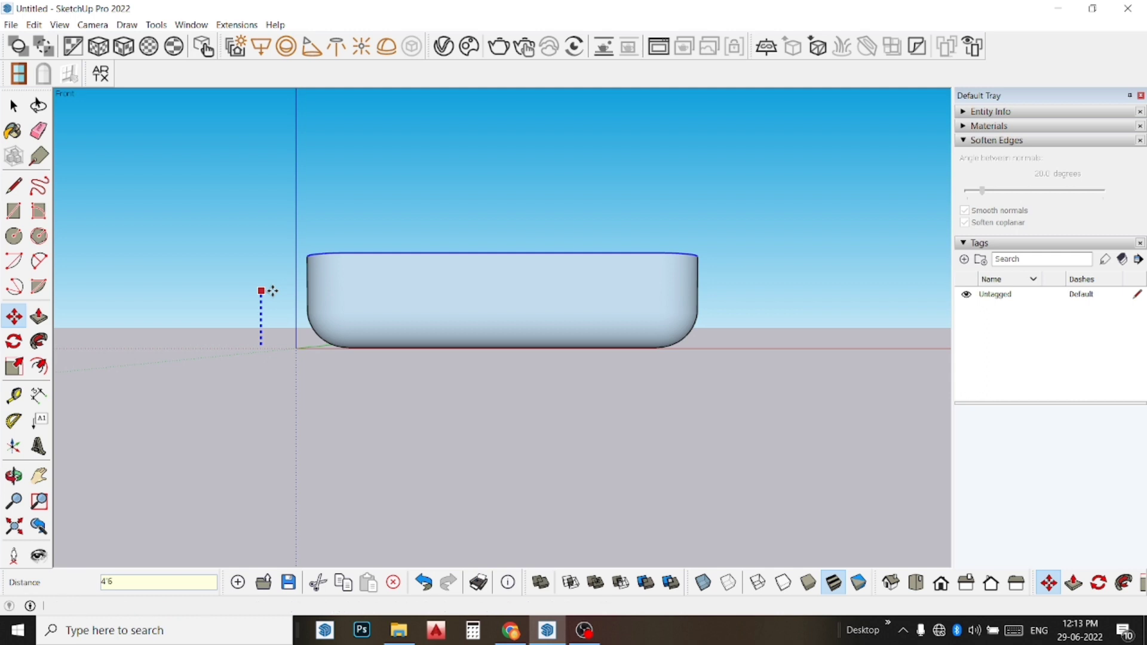
pyautogui.press('Return')
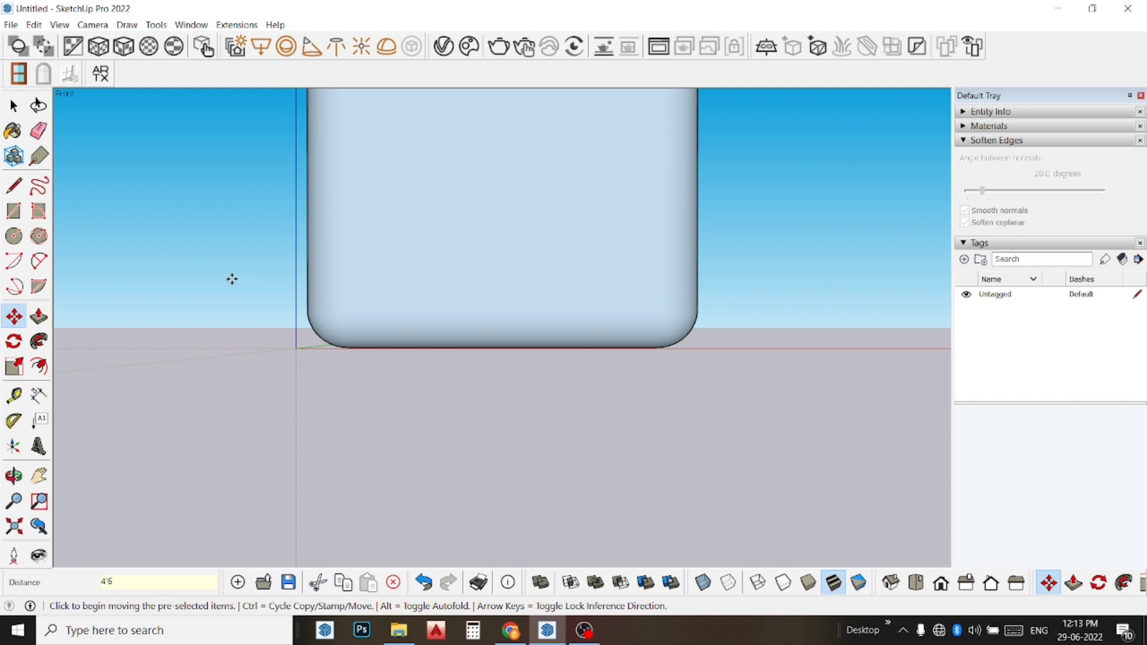
pyautogui.hotkey('ctrl', 'z')
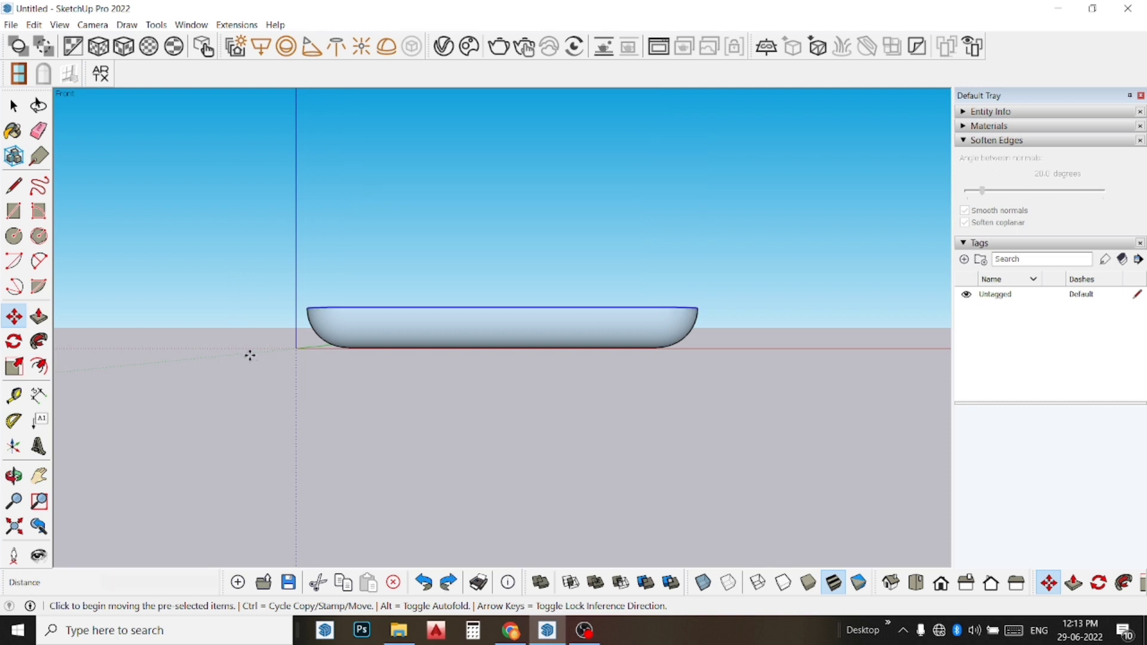
pyautogui.click(251, 354)
pyautogui.write("2'")
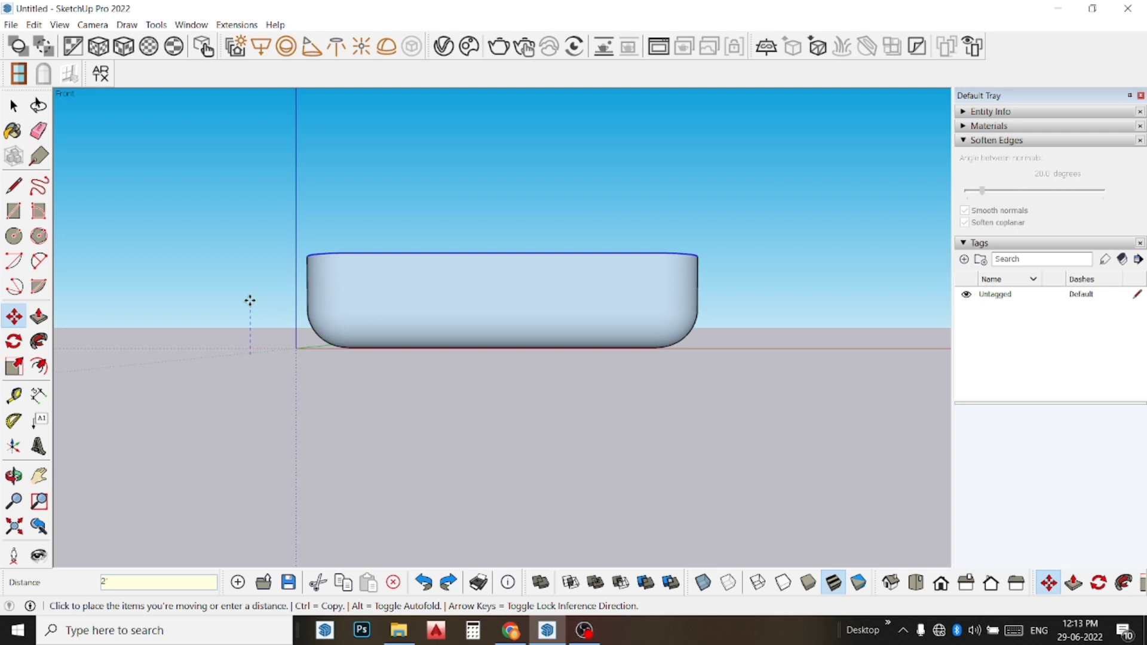
pyautogui.press('Return')
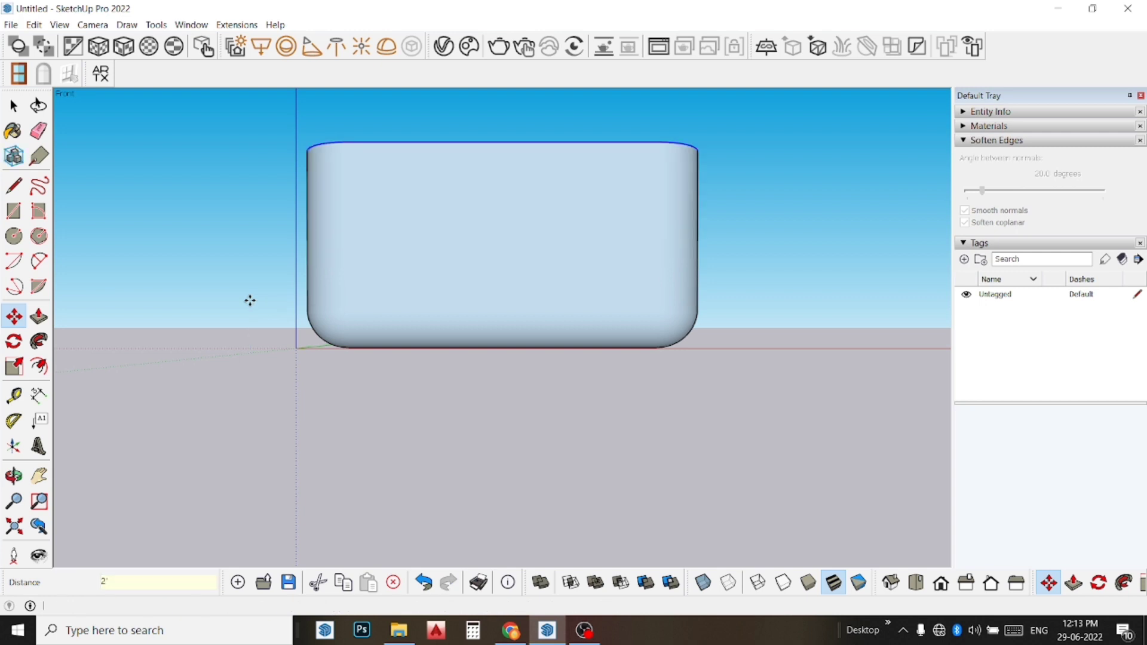
pyautogui.press('space')
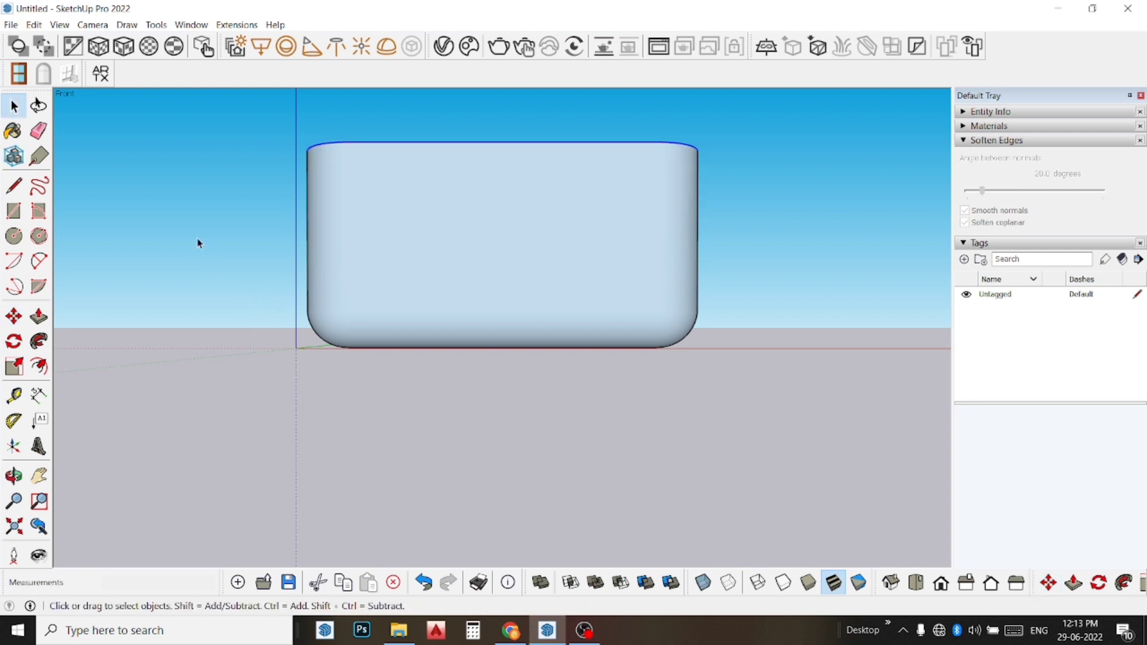
# Copy the whole rounded block about 14' to the right along the red axis.
pyautogui.click(913, 302)
pyautogui.scroll(-2, 469, 411)
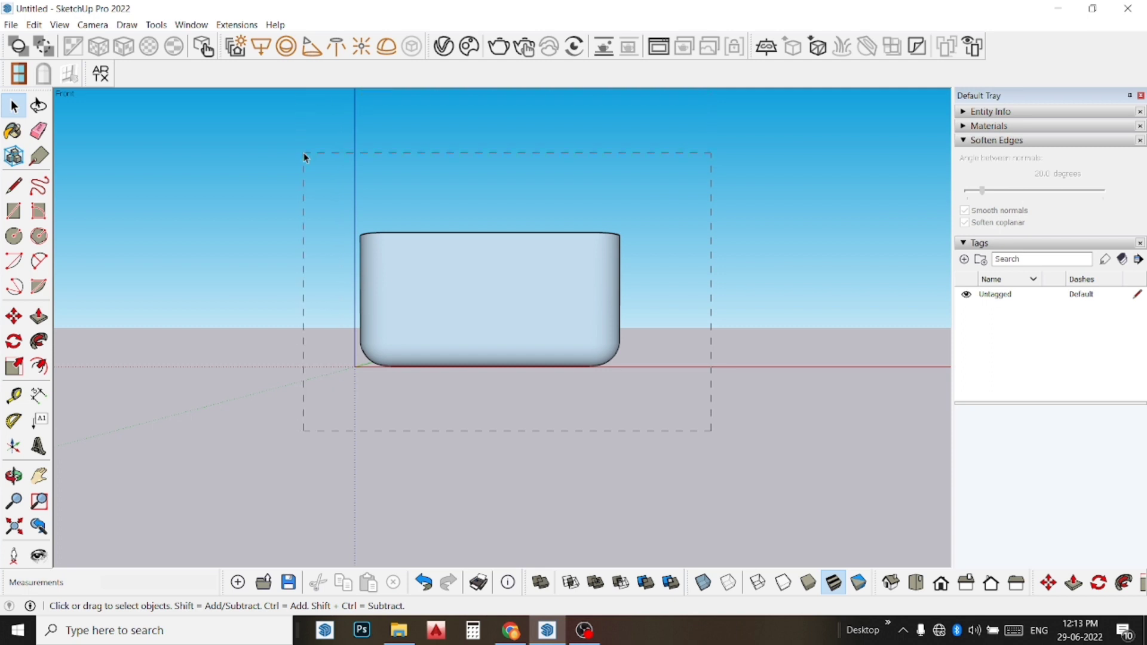
pyautogui.moveTo(303, 157); pyautogui.dragTo(305, 156)
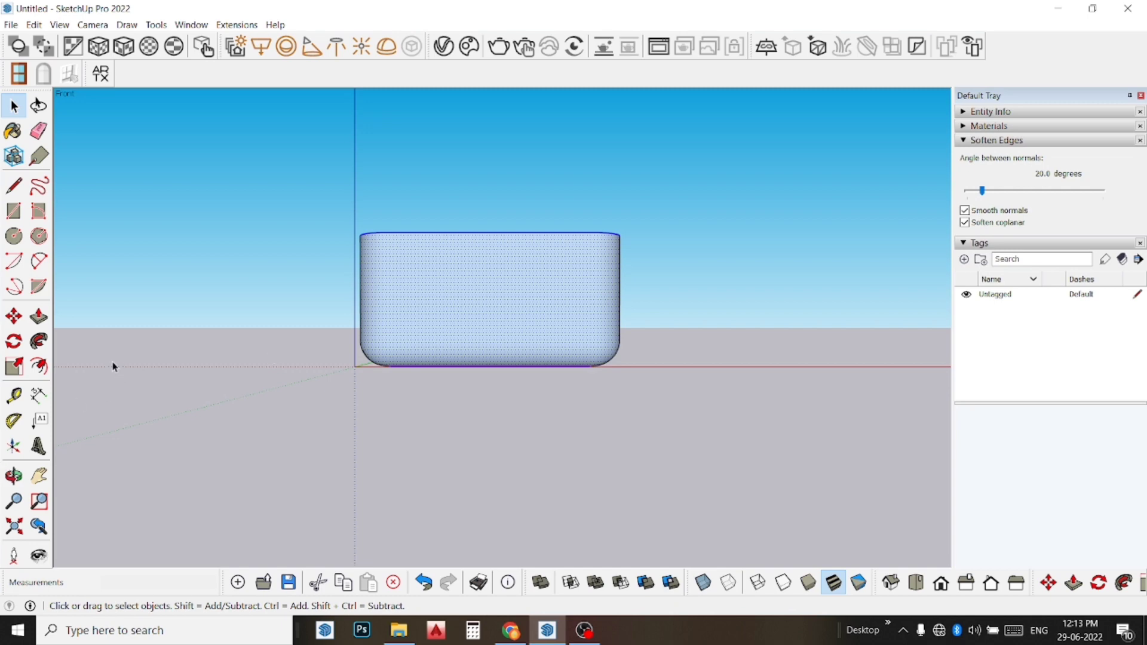
pyautogui.click(13, 317)
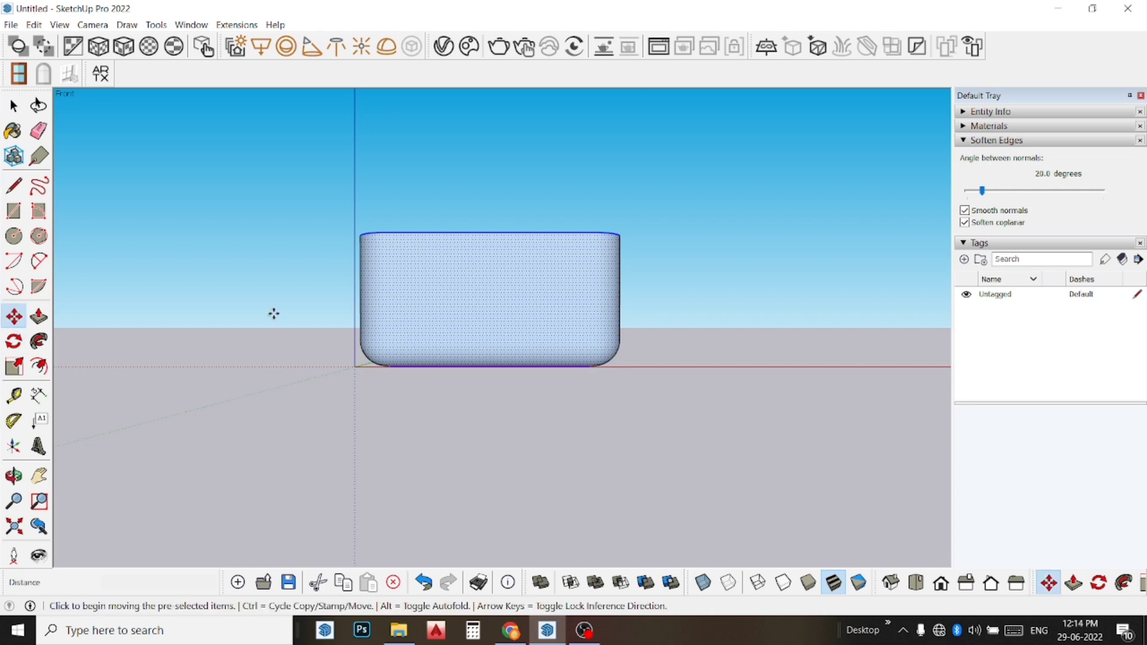
pyautogui.press('ctrl')
pyautogui.click(459, 169)
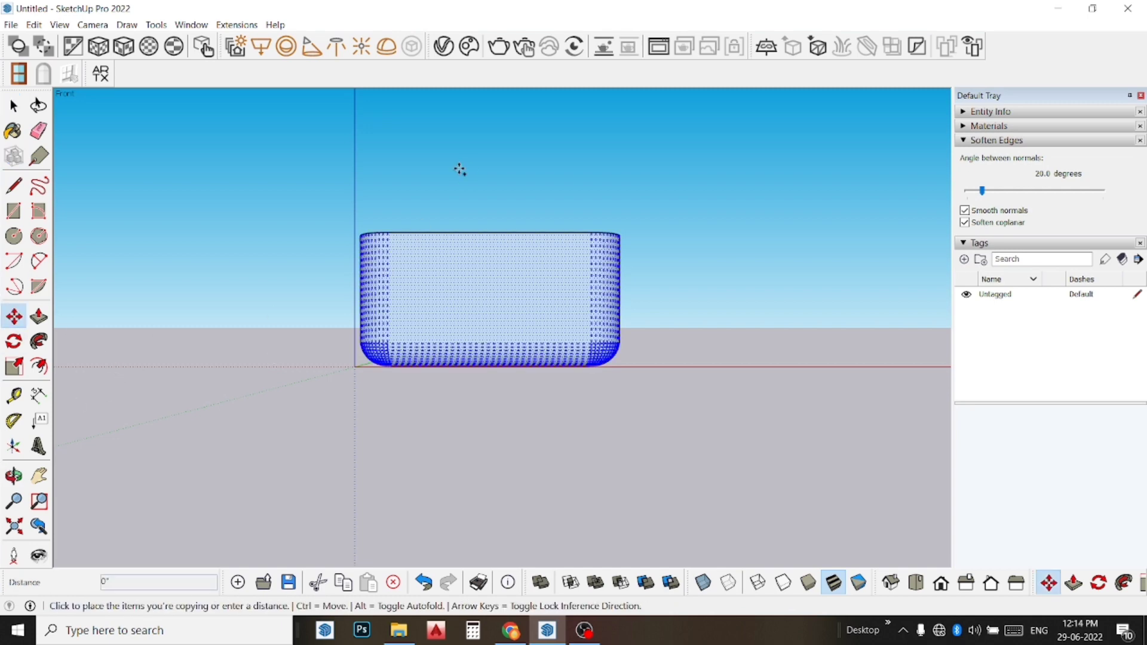
pyautogui.scroll(-3, 472, 182)
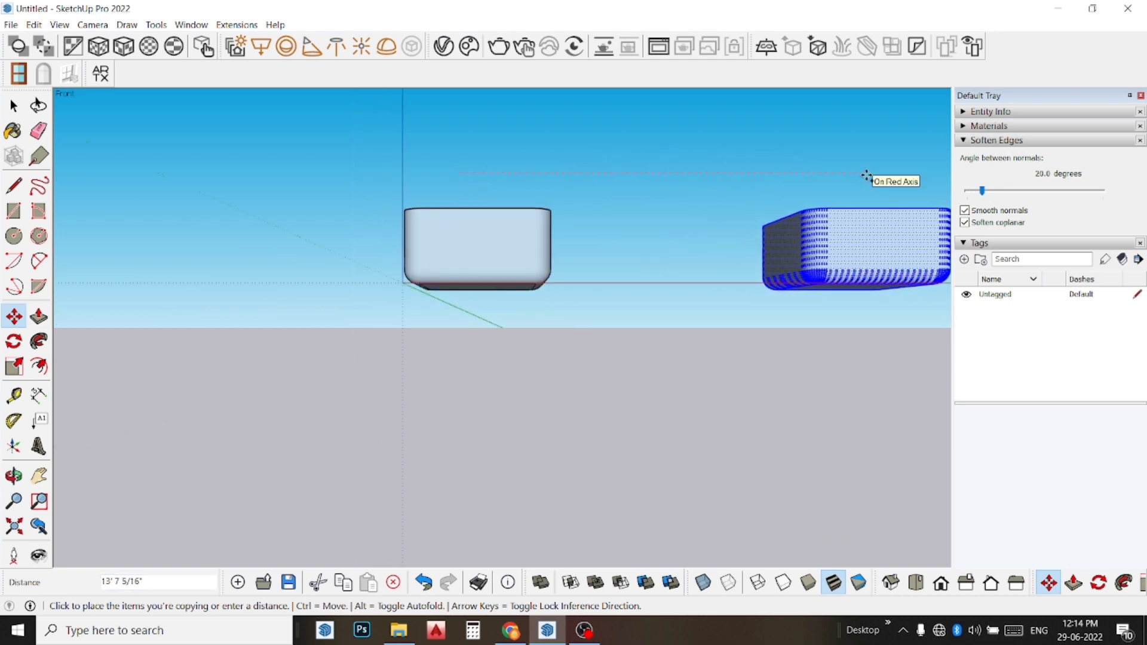
pyautogui.click(880, 174)
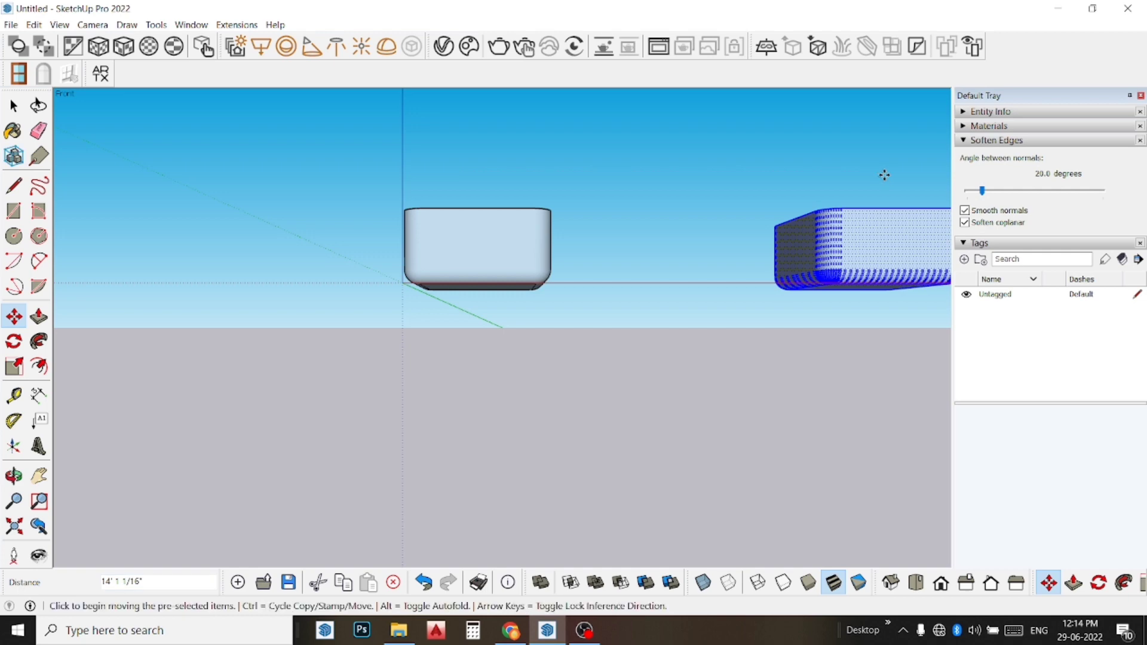
pyautogui.click(45, 483)
pyautogui.moveTo(566, 338); pyautogui.dragTo(325, 407)
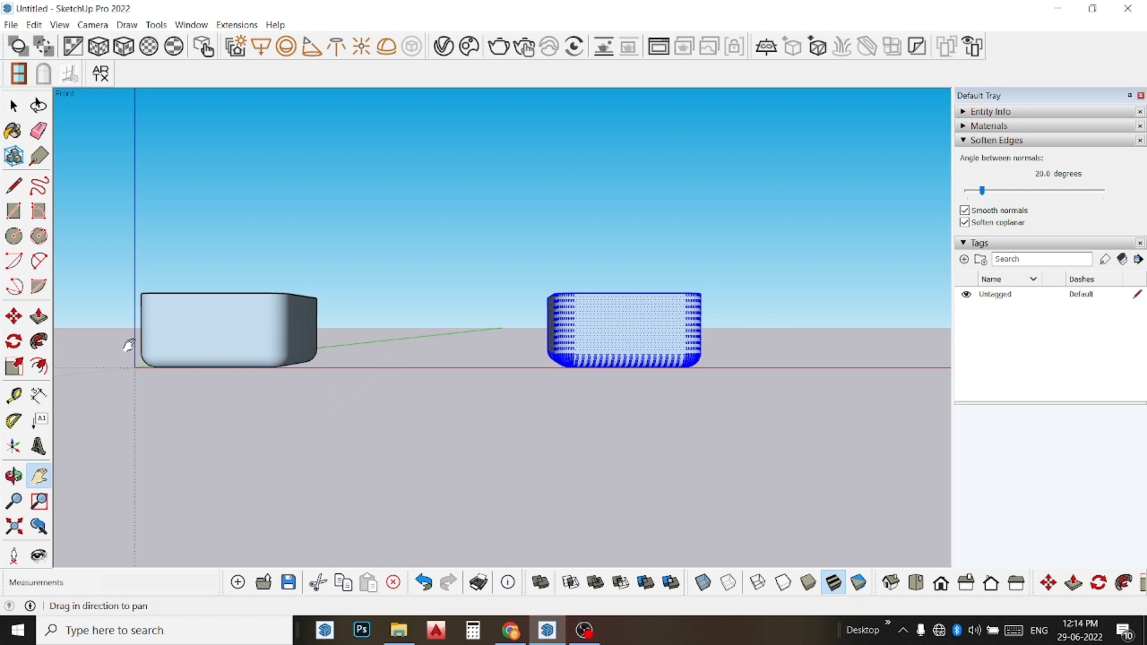
pyautogui.click(11, 323)
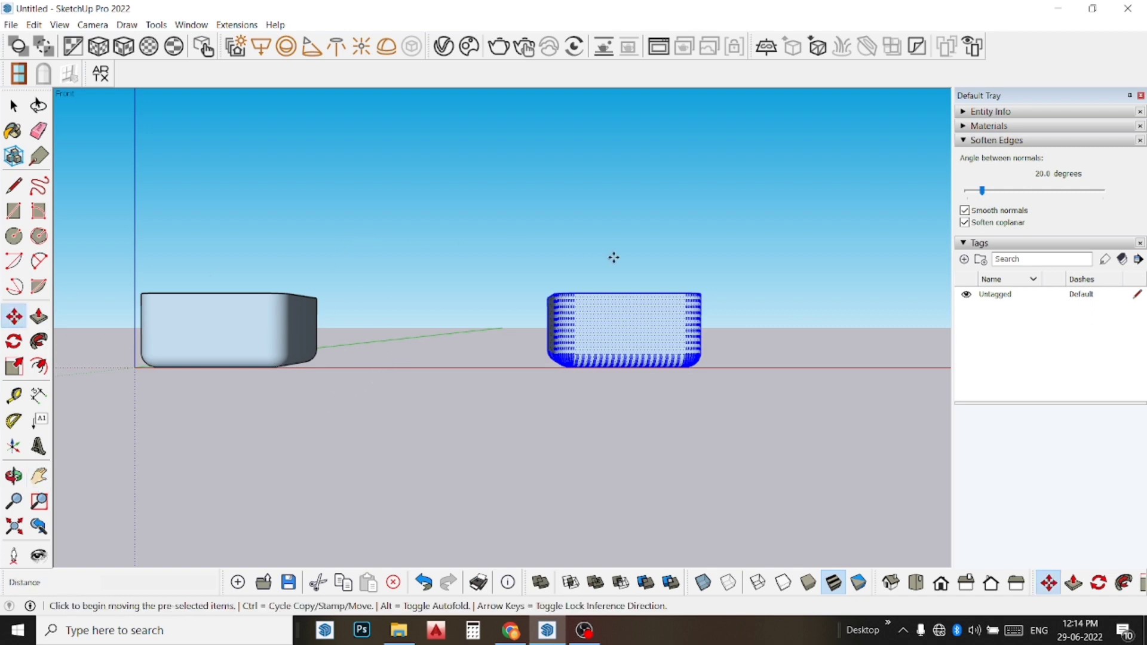
pyautogui.scroll(2, 611, 284)
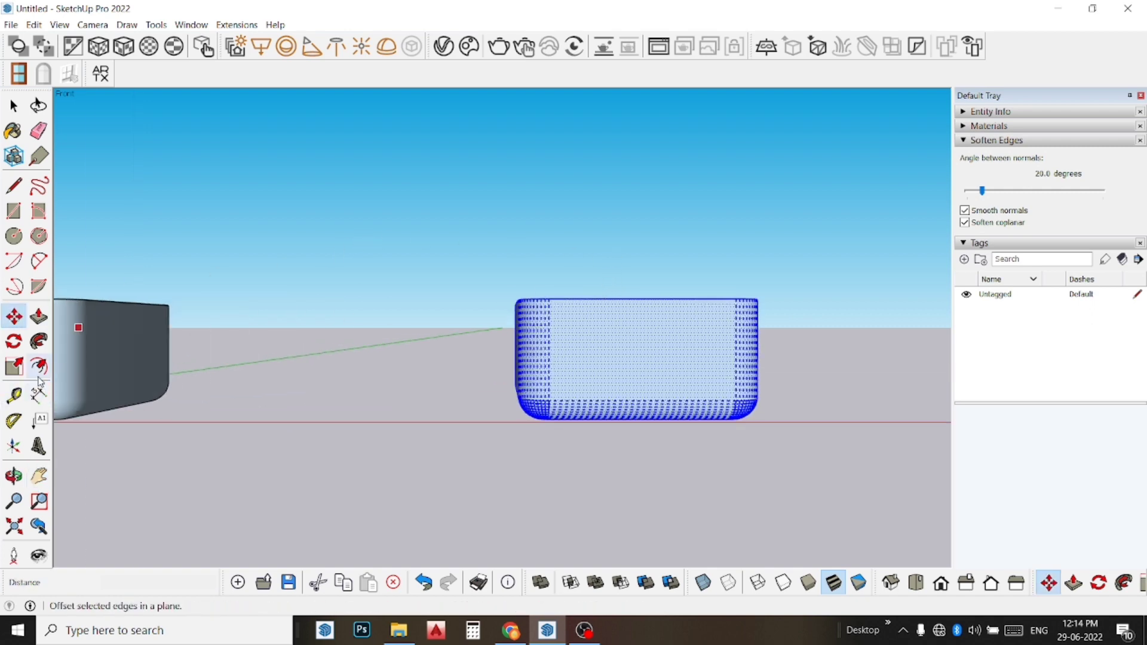
# Rotate the copied block 180° about its top edge so it sits upside down.
pyautogui.click(12, 341)
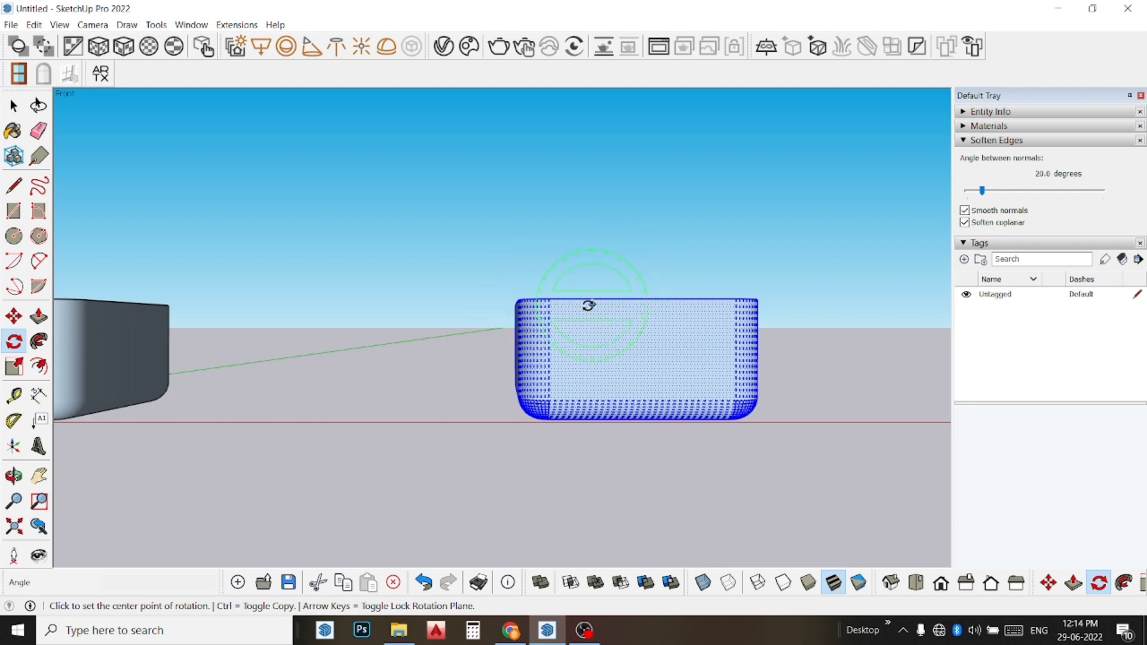
pyautogui.press('Left')
pyautogui.click(566, 298)
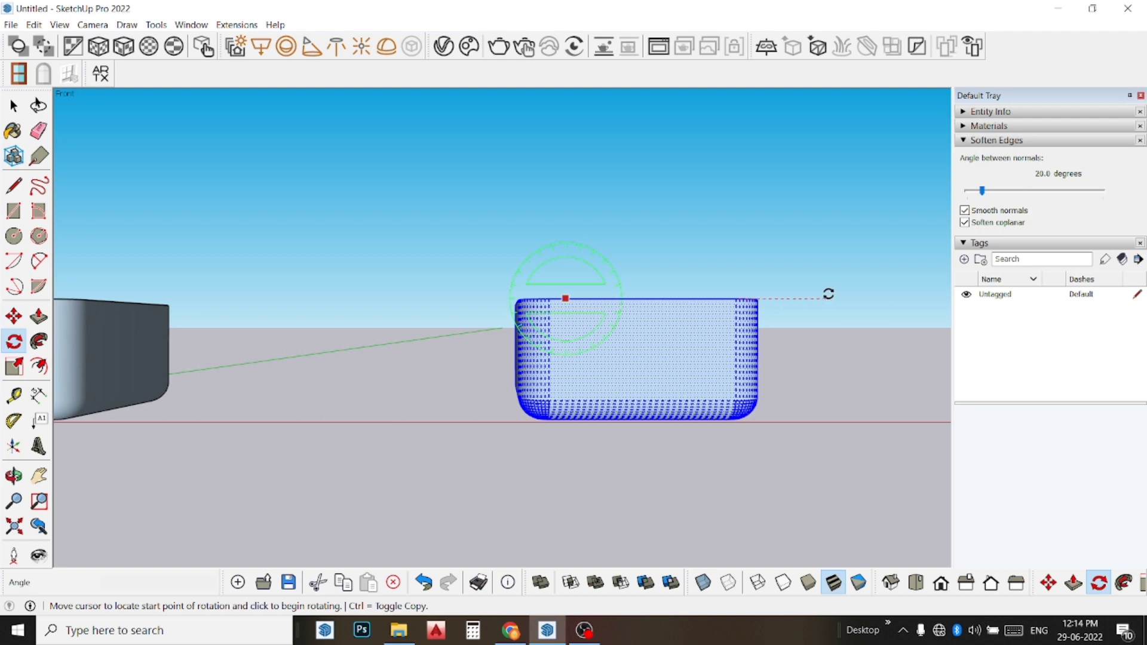
pyautogui.click(829, 294)
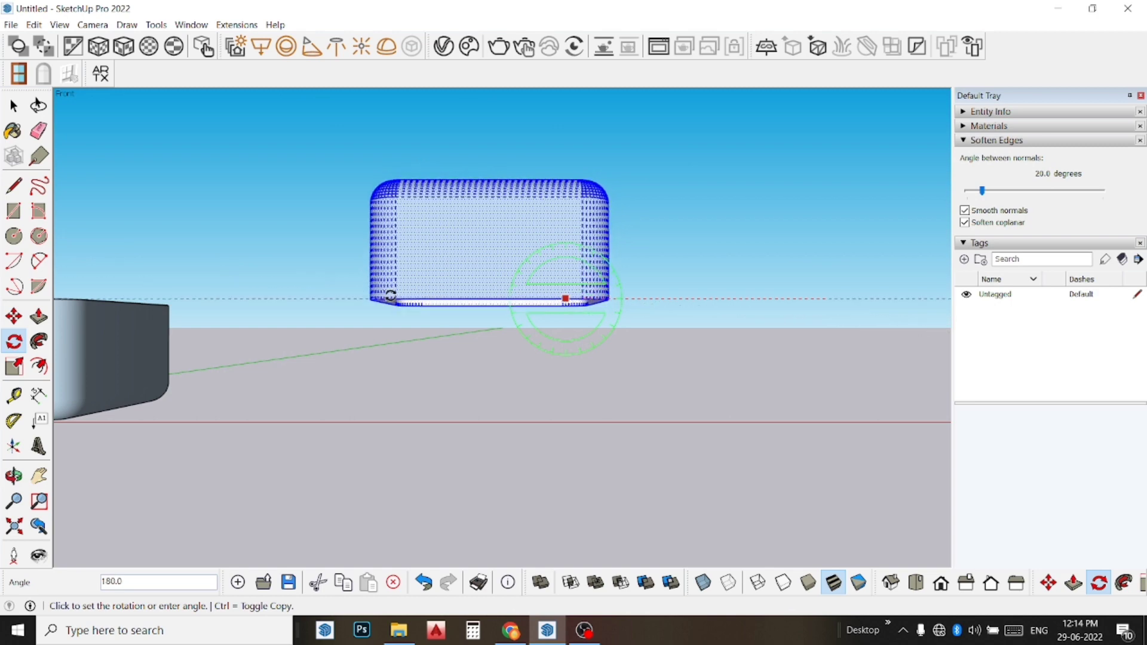
pyautogui.click(390, 295)
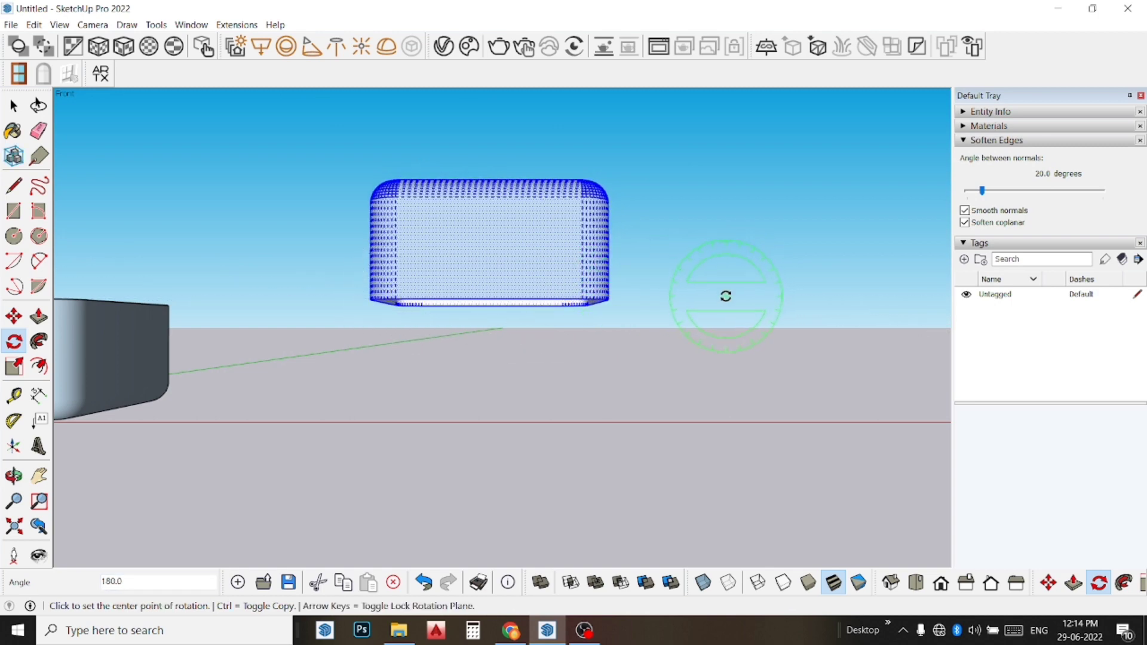
pyautogui.press('space')
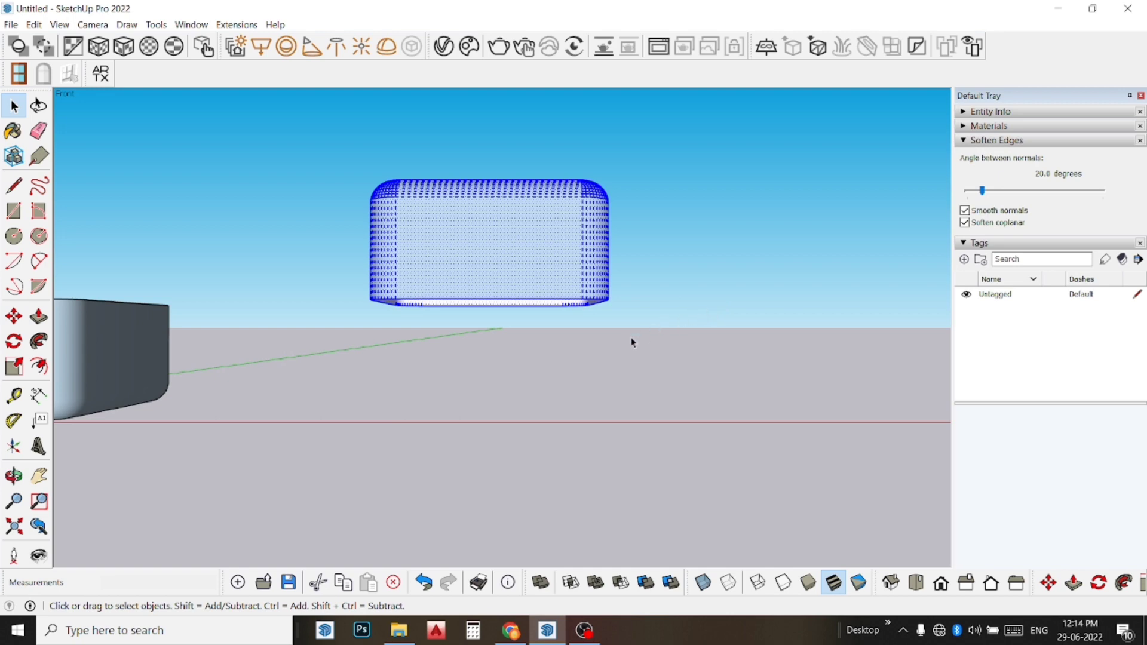
# Undo back to the perspective view and make the flipped right block a group.
pyautogui.hotkey('ctrl', 'z')
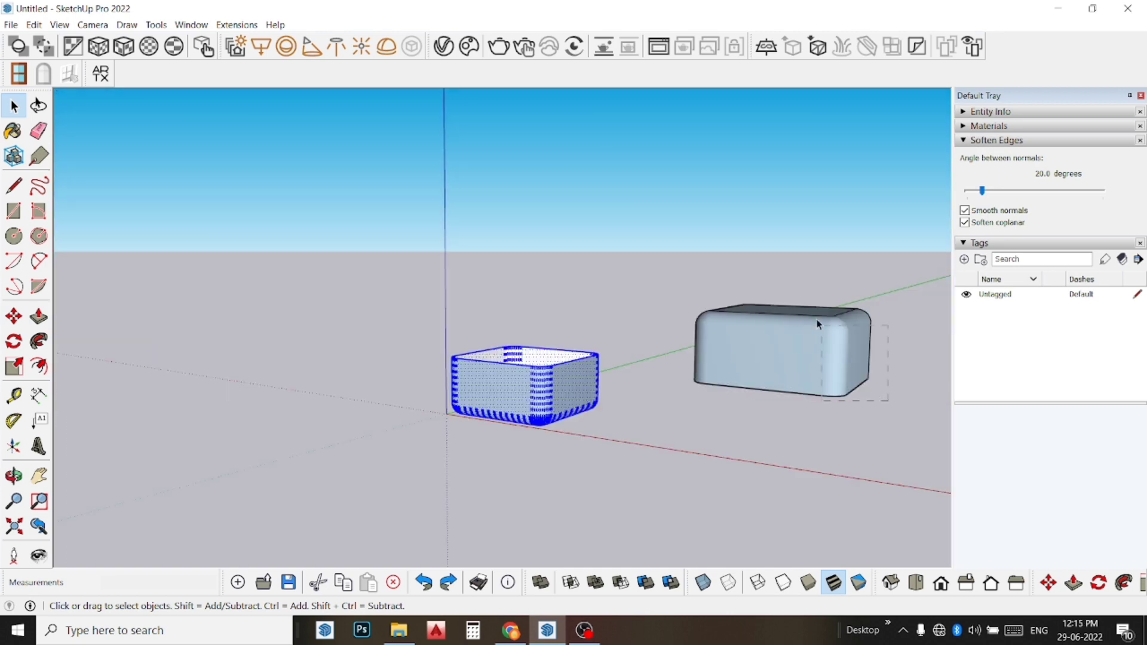
pyautogui.moveTo(631, 213); pyautogui.dragTo(630, 212)
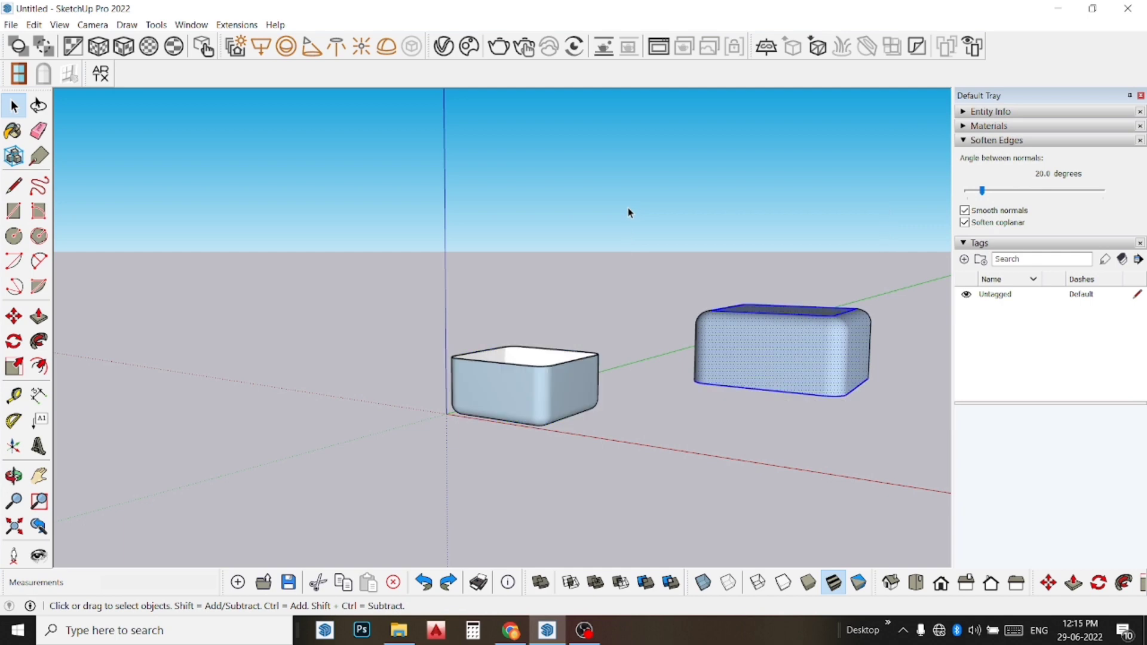
pyautogui.rightClick(795, 365)
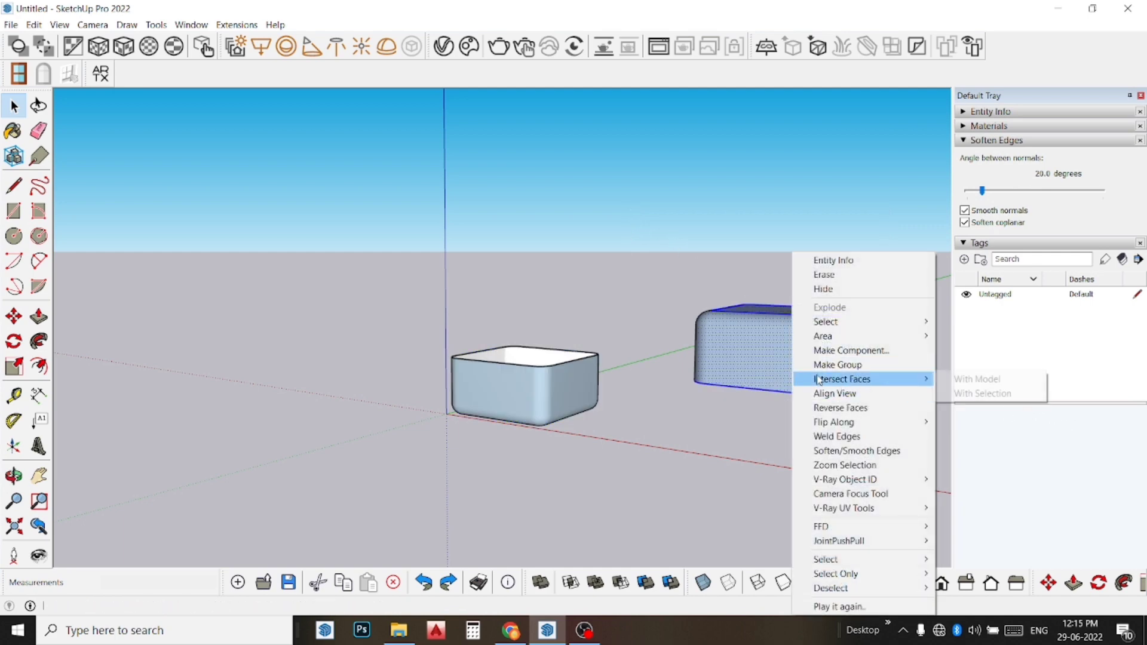
pyautogui.click(837, 365)
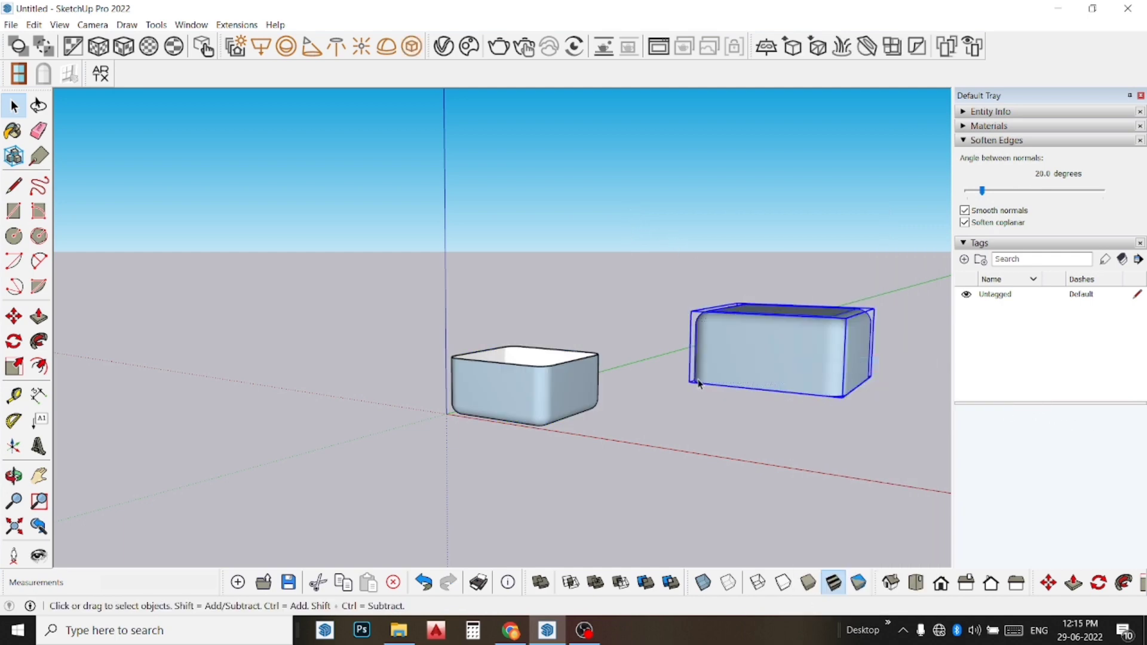
# Move the grouped block onto the top of the original half.
pyautogui.click(14, 317)
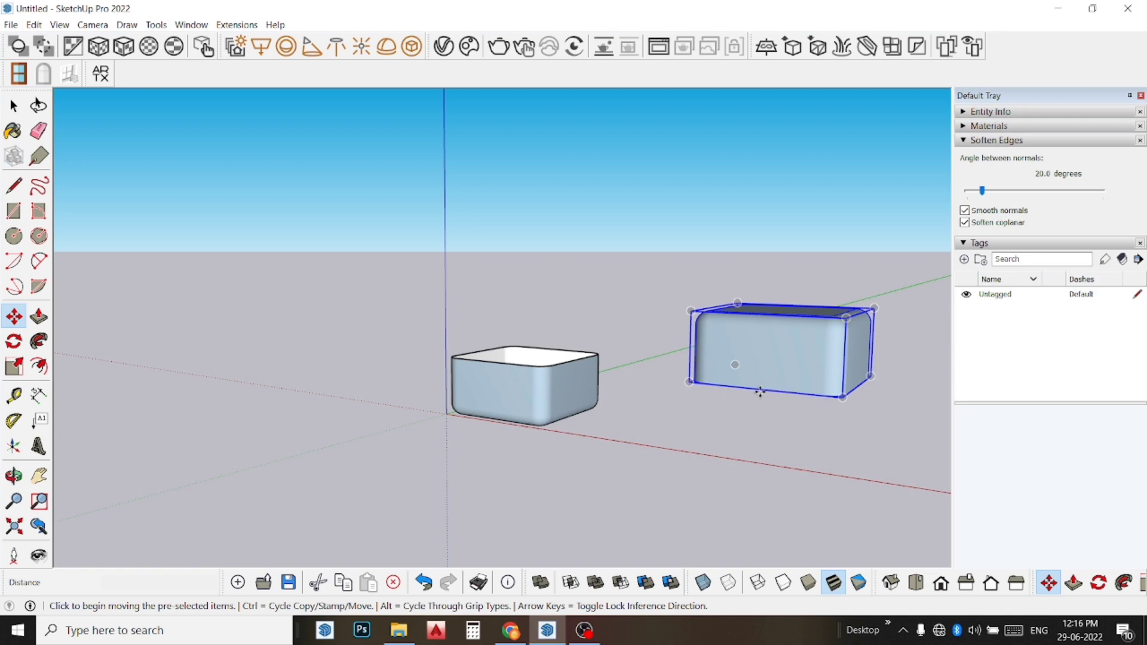
pyautogui.click(761, 389)
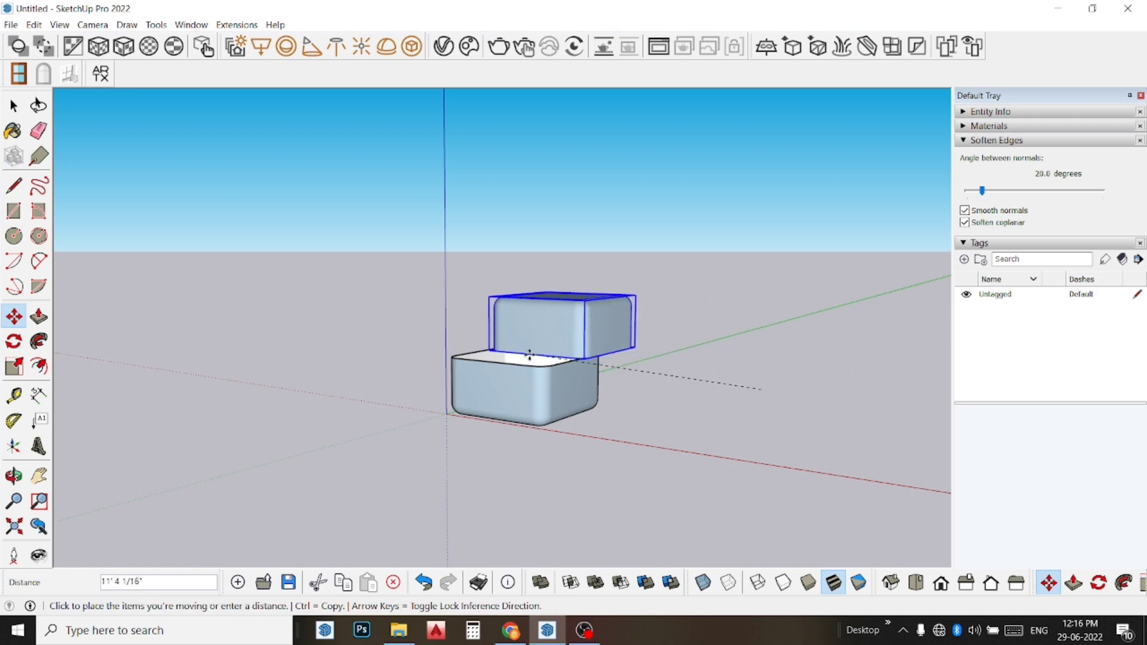
pyautogui.click(494, 362)
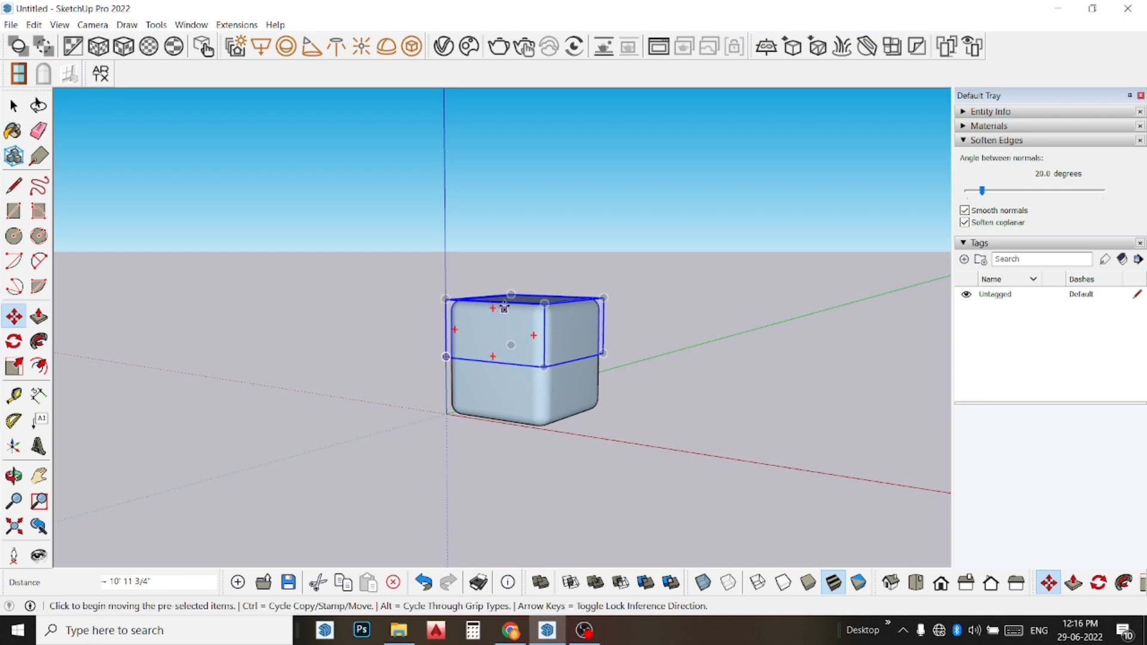
pyautogui.scroll(2, 508, 308)
pyautogui.press('space')
# Explode the stacked group and soften coplanar edges across the whole cube.
pyautogui.rightClick(502, 352)
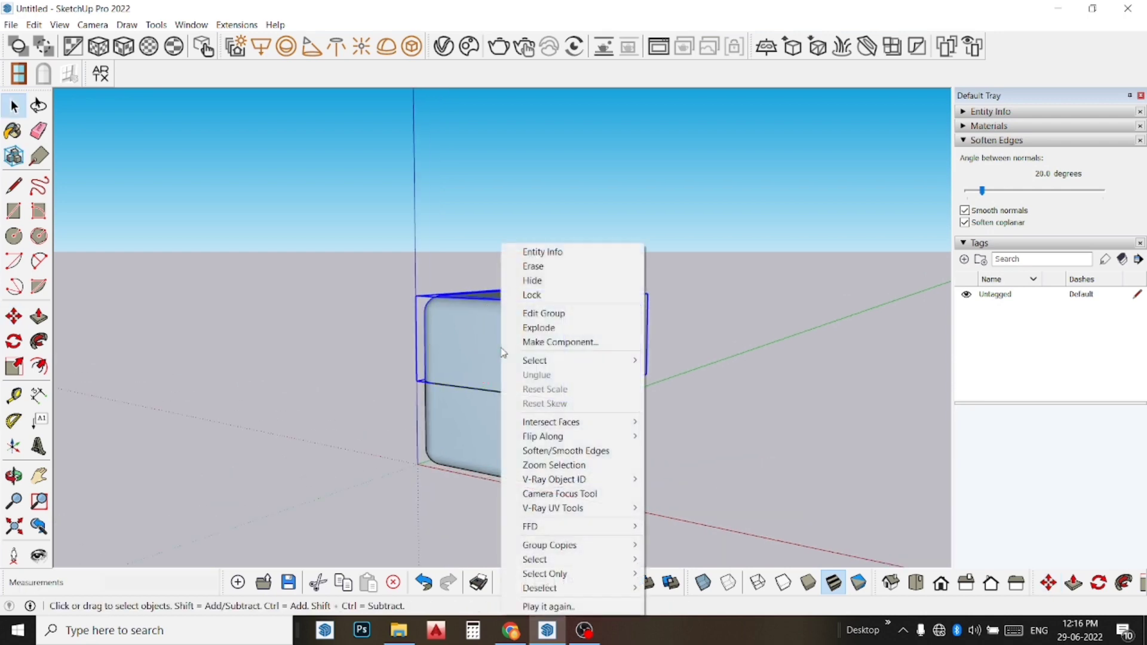
pyautogui.click(597, 332)
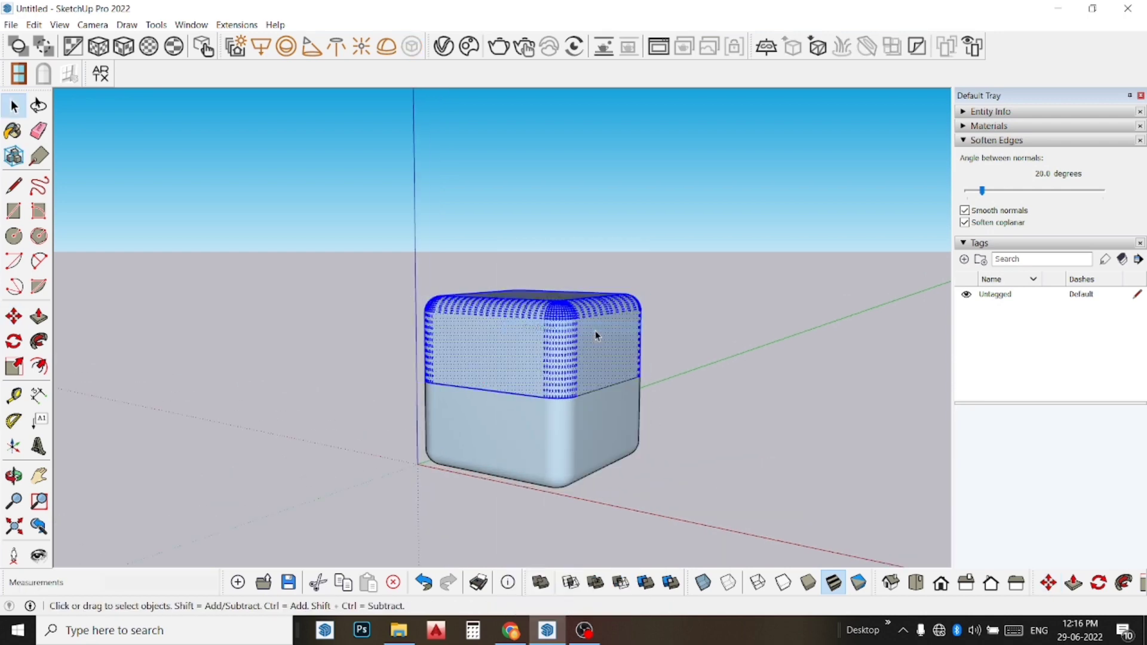
pyautogui.click(729, 395)
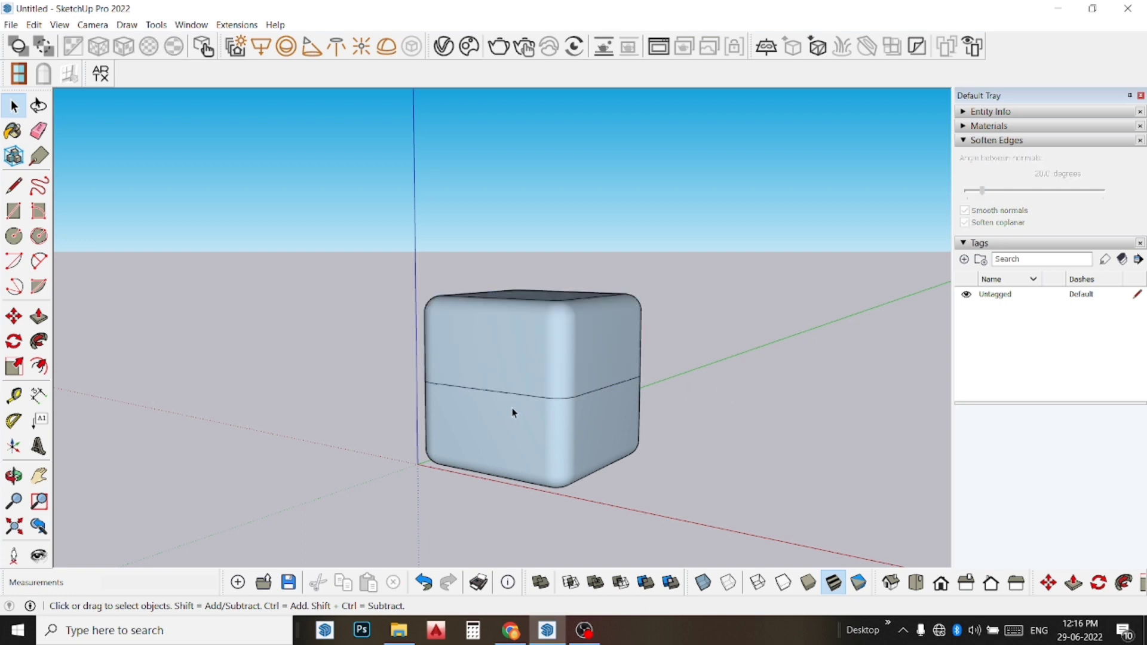
pyautogui.moveTo(513, 413); pyautogui.dragTo(697, 404, button='middle')
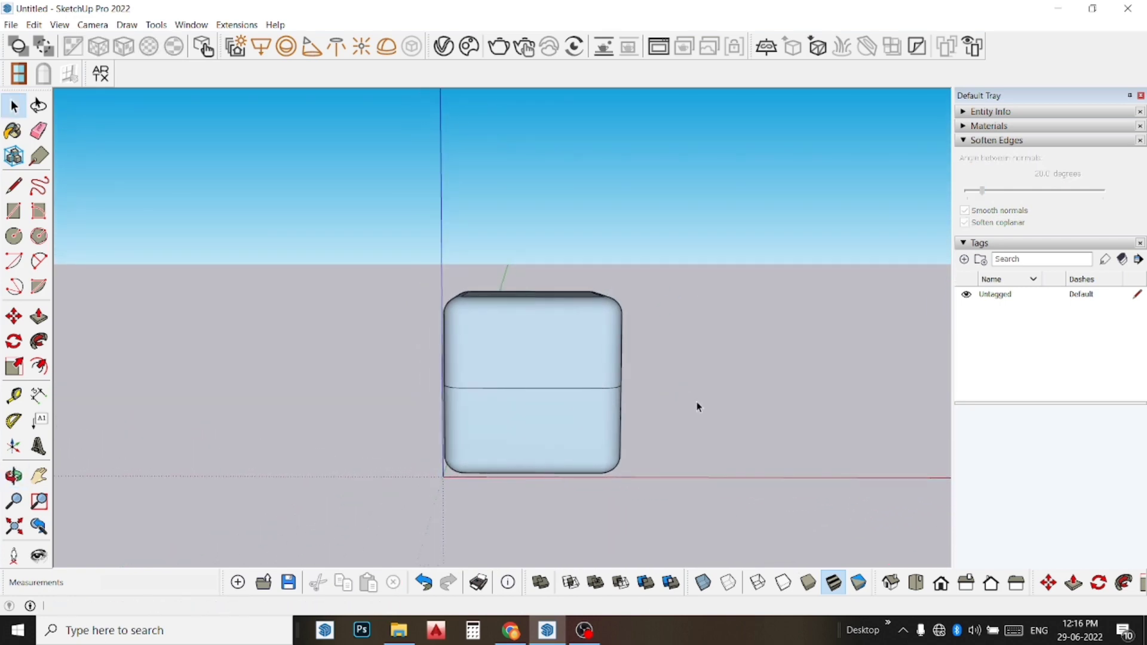
pyautogui.tripleClick(489, 337)
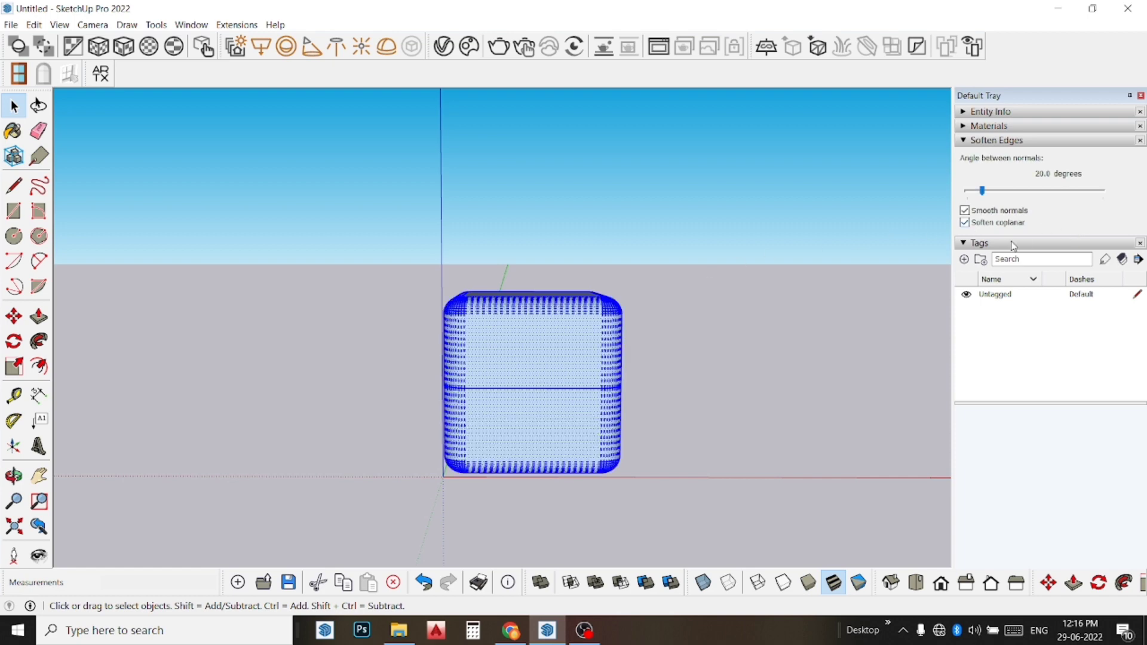
pyautogui.click(965, 222)
pyautogui.click(753, 299)
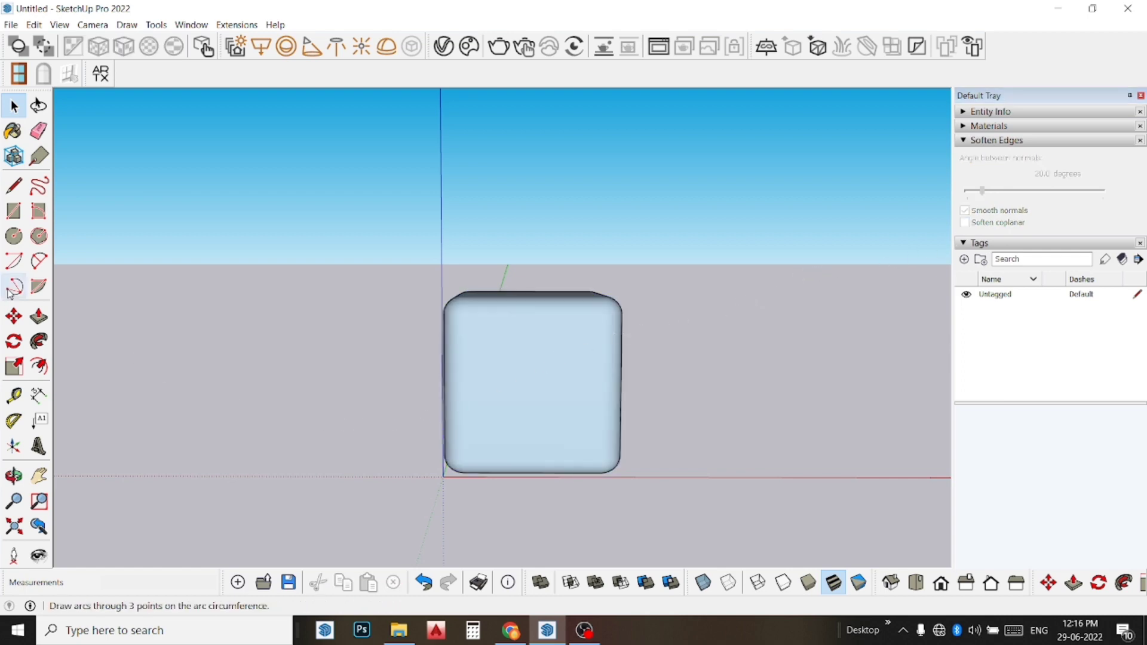
# Draw an 8 3/4" radius circle centred on the cube's front face and select it.
pyautogui.click(14, 236)
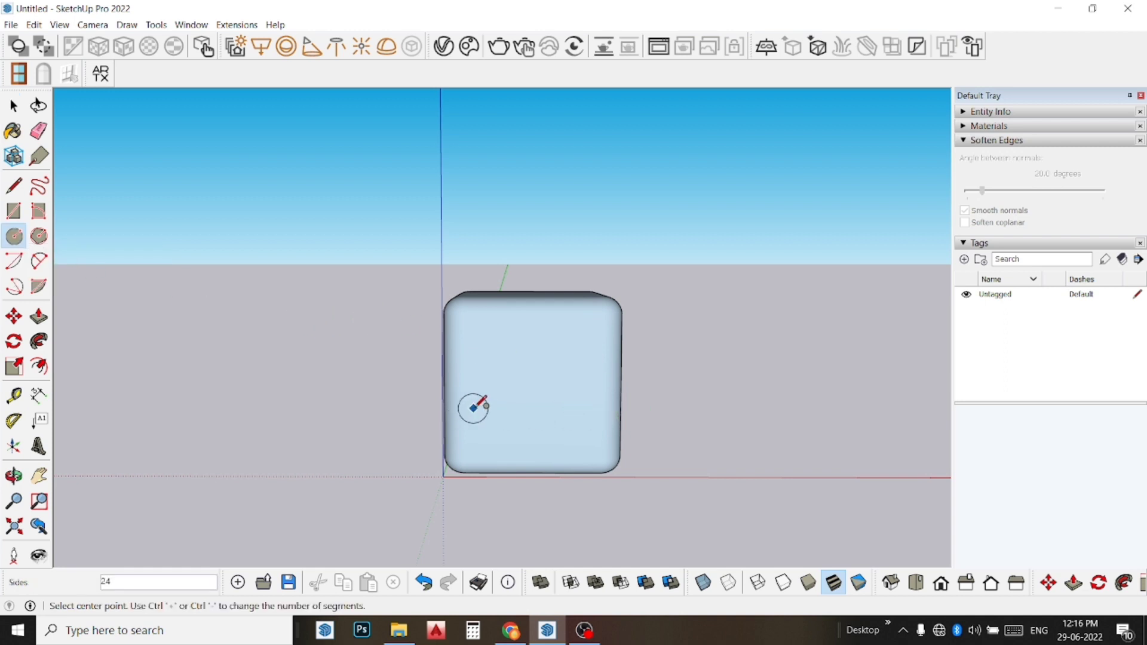
pyautogui.click(533, 388)
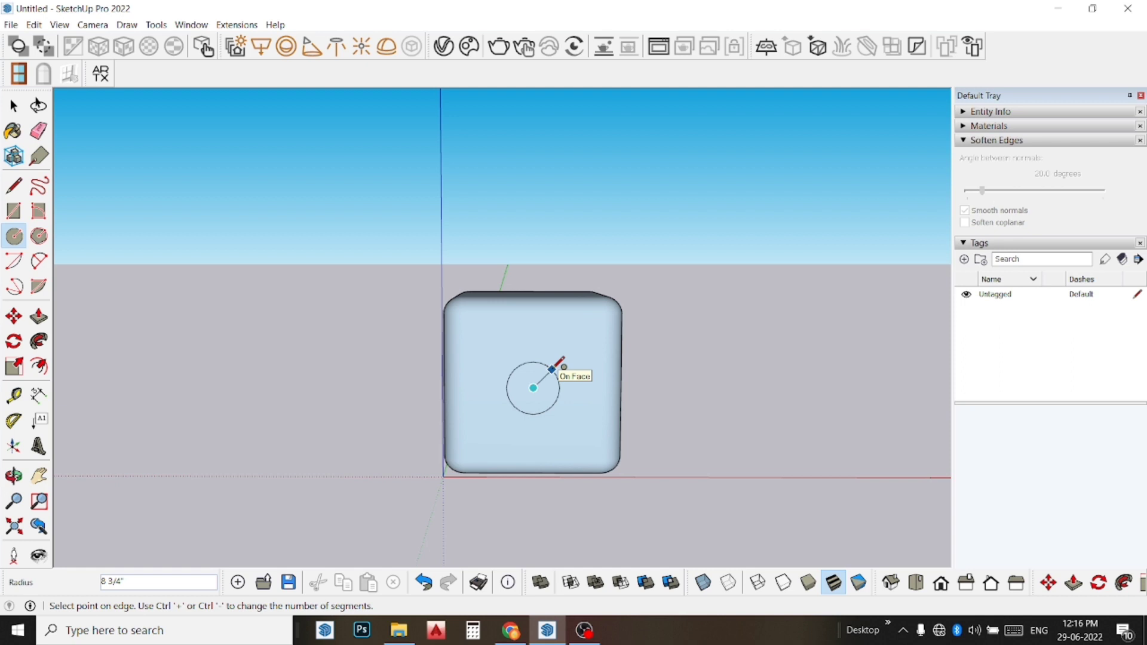
pyautogui.click(552, 369)
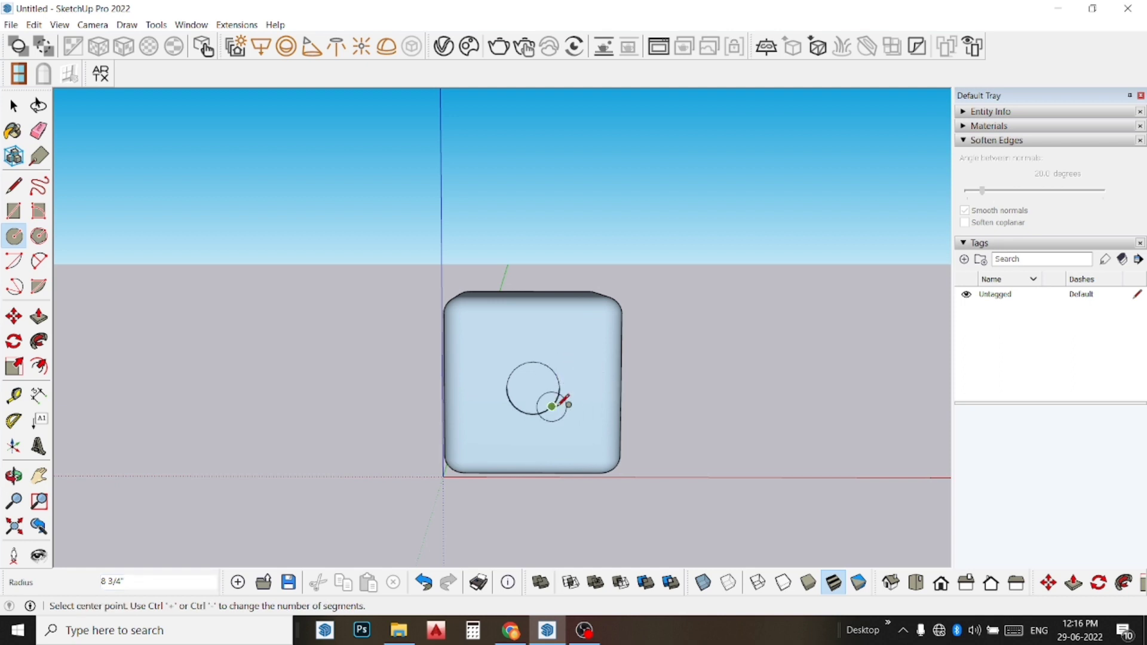
pyautogui.press('space')
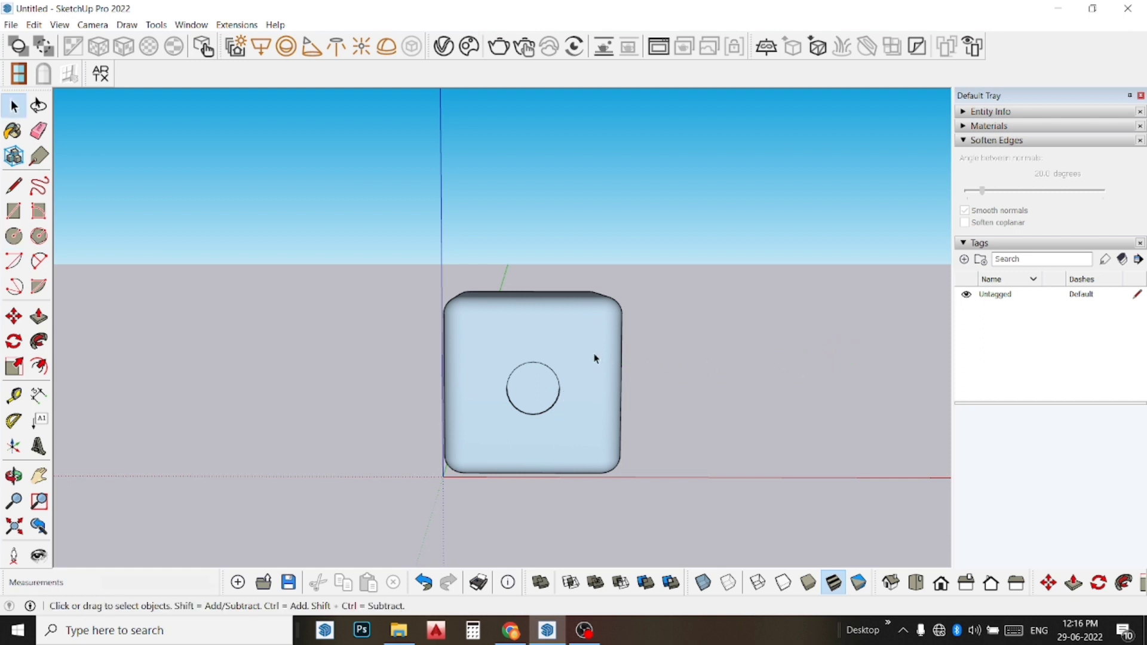
pyautogui.click(520, 404)
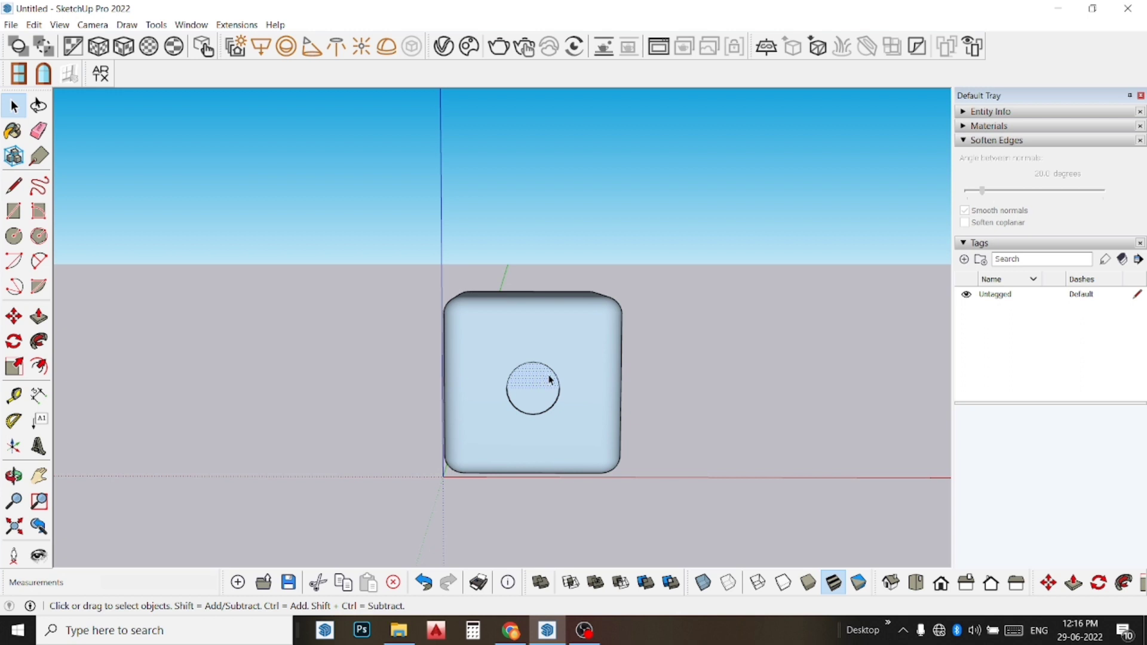
# Zoom in and orbit to inspect the new circle, then select its edges.
pyautogui.scroll(2, 558, 377)
pyautogui.click(808, 424)
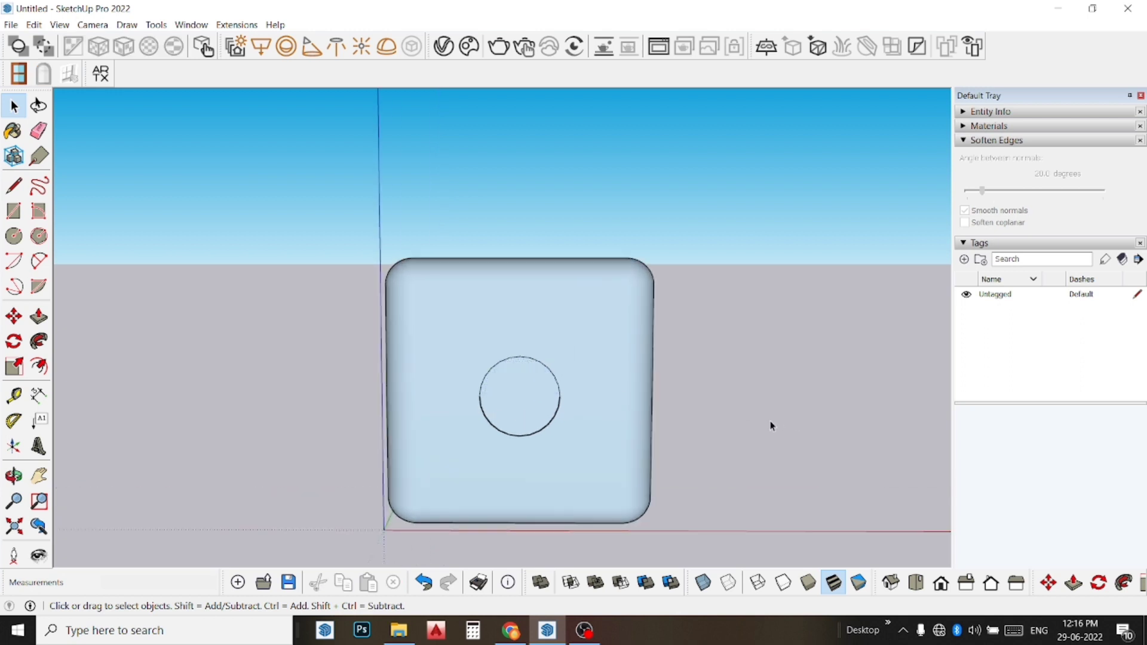
pyautogui.scroll(2, 538, 418)
pyautogui.scroll(1, 525, 416)
pyautogui.scroll(1, 526, 417)
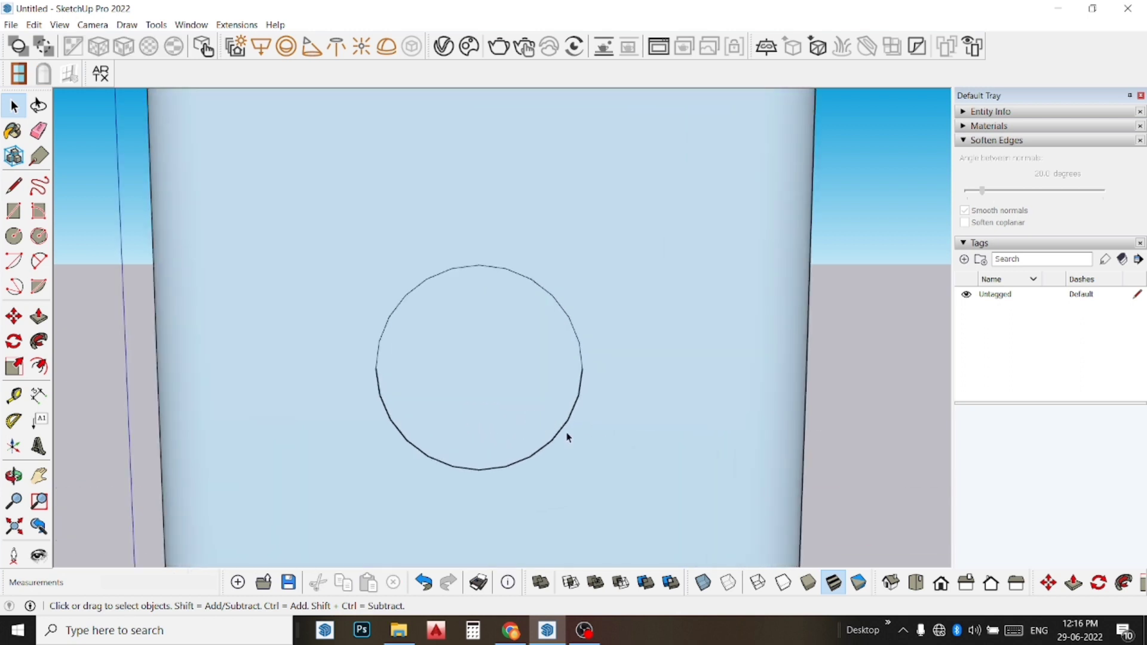
pyautogui.scroll(2, 568, 436)
pyautogui.moveTo(562, 412)
pyautogui.mouseDown(button='middle')
pyautogui.moveTo(203, 331)
pyautogui.moveTo(547, 484)
pyautogui.moveTo(594, 309)
pyautogui.mouseUp(button='middle')
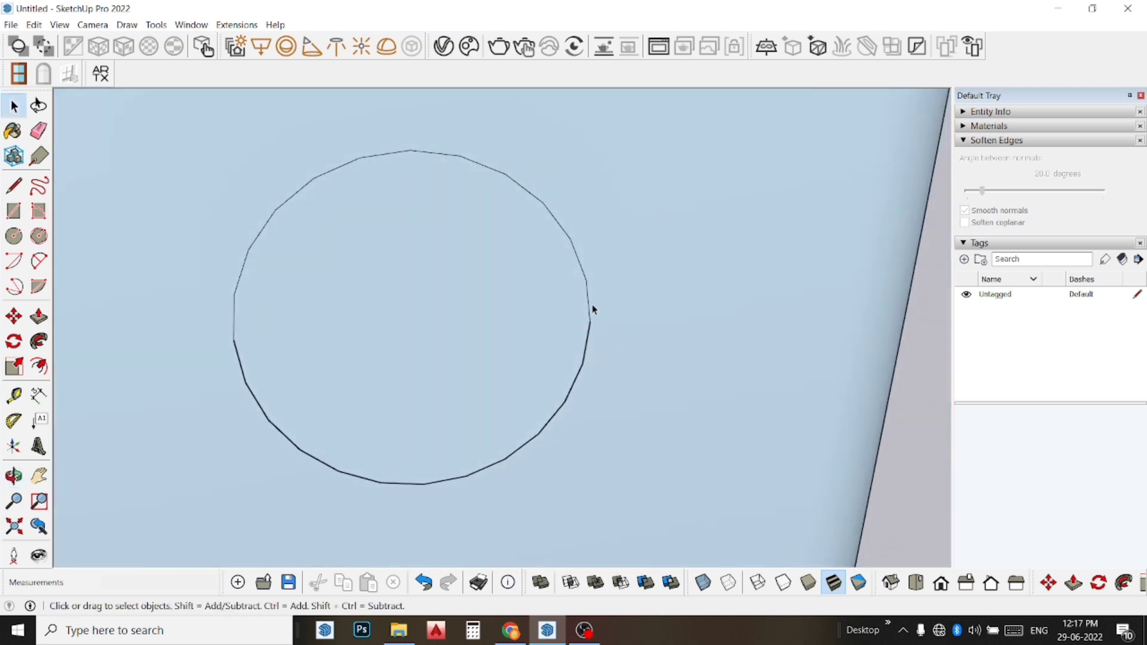
pyautogui.click(587, 349)
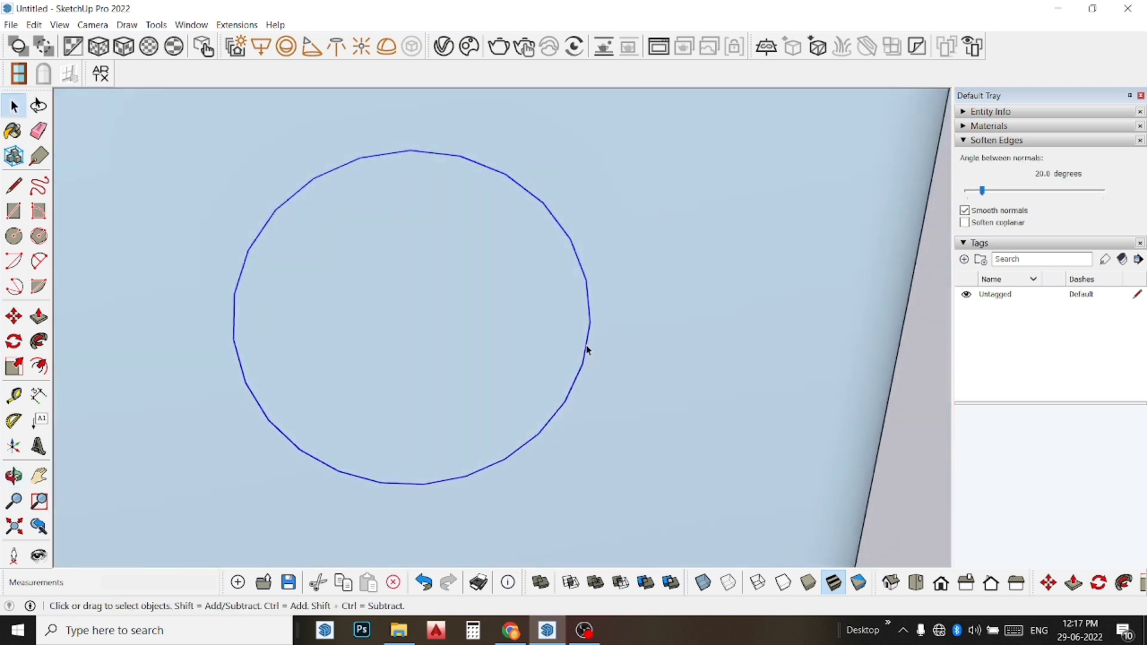
# Deselect the circle and bring up the colour materials in the Materials panel.
pyautogui.scroll(-1, 586, 350)
pyautogui.scroll(-1, 587, 349)
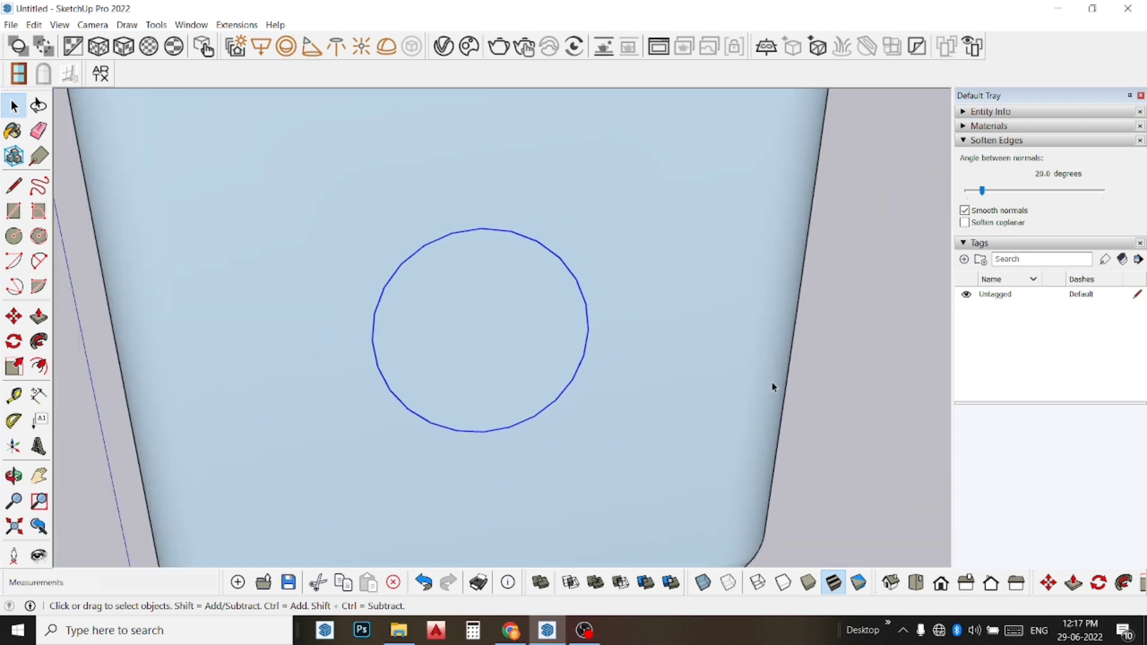
pyautogui.click(813, 372)
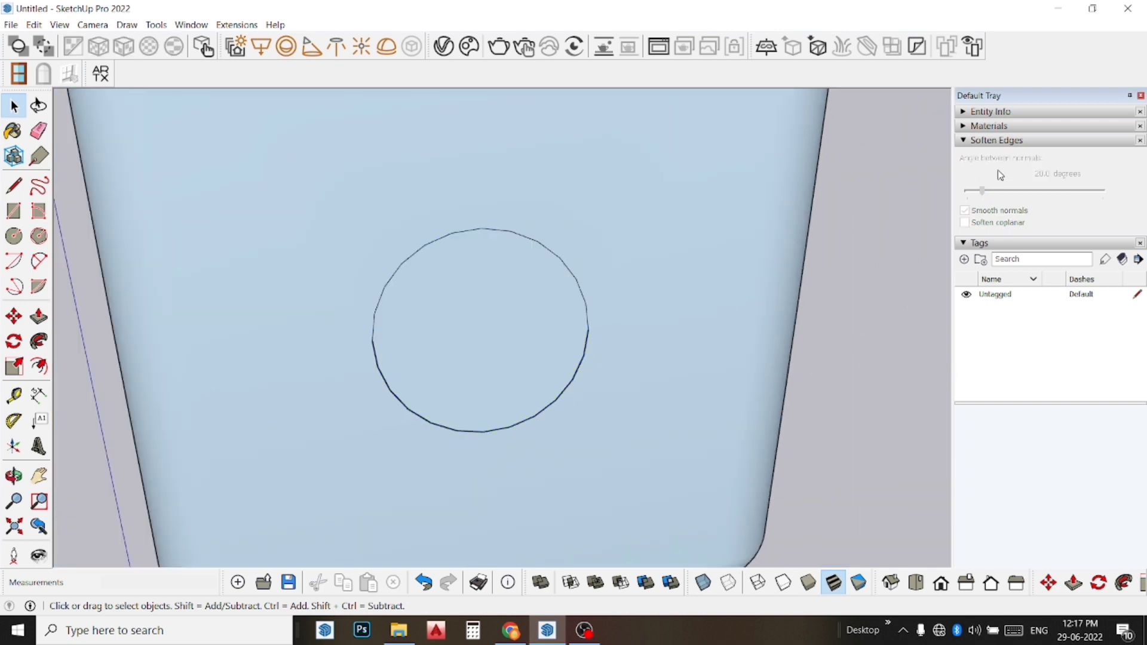
pyautogui.click(1009, 140)
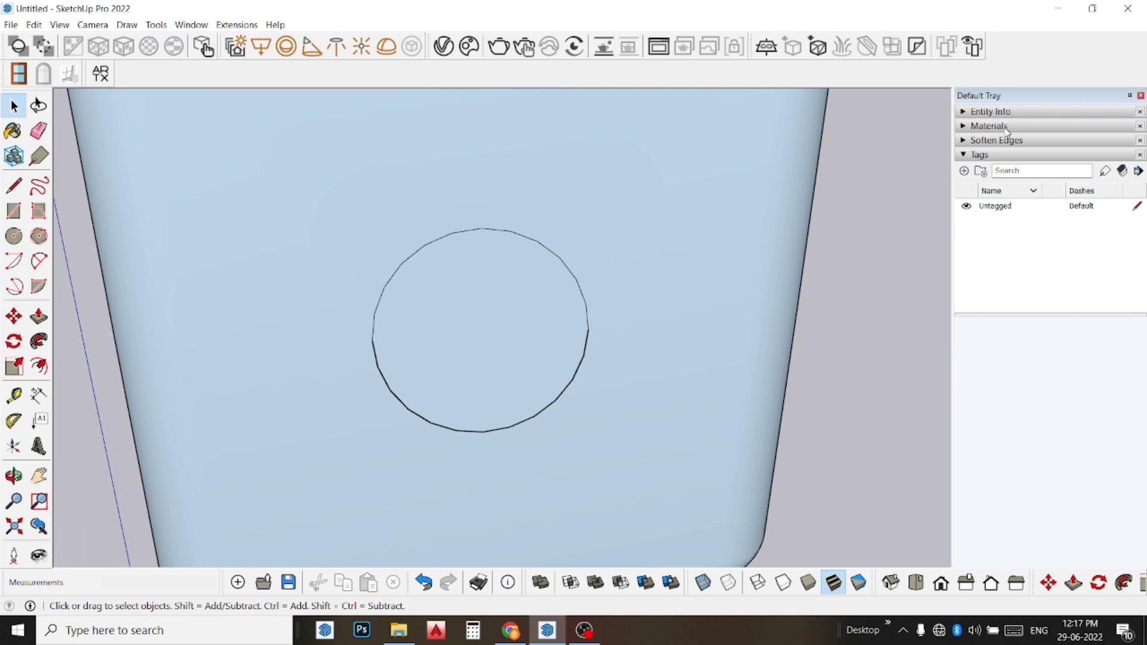
pyautogui.click(1008, 126)
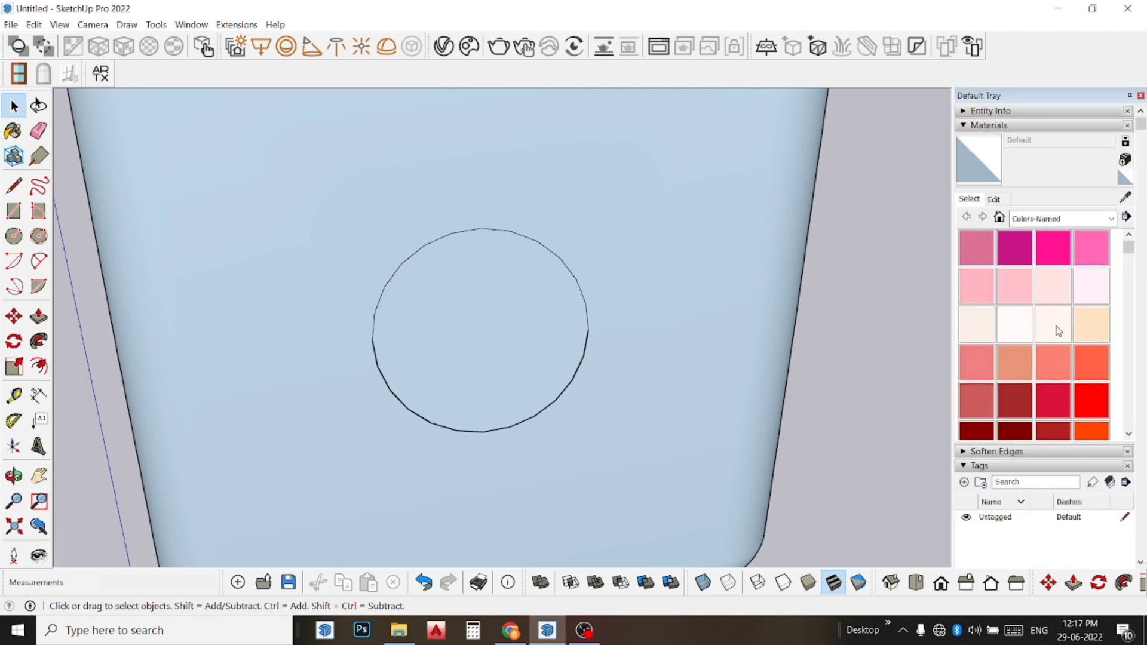
# Paint both halves of the circle with WhiteSmoke and zoom back out.
pyautogui.scroll(-3, 1014, 337)
pyautogui.scroll(-3, 1013, 344)
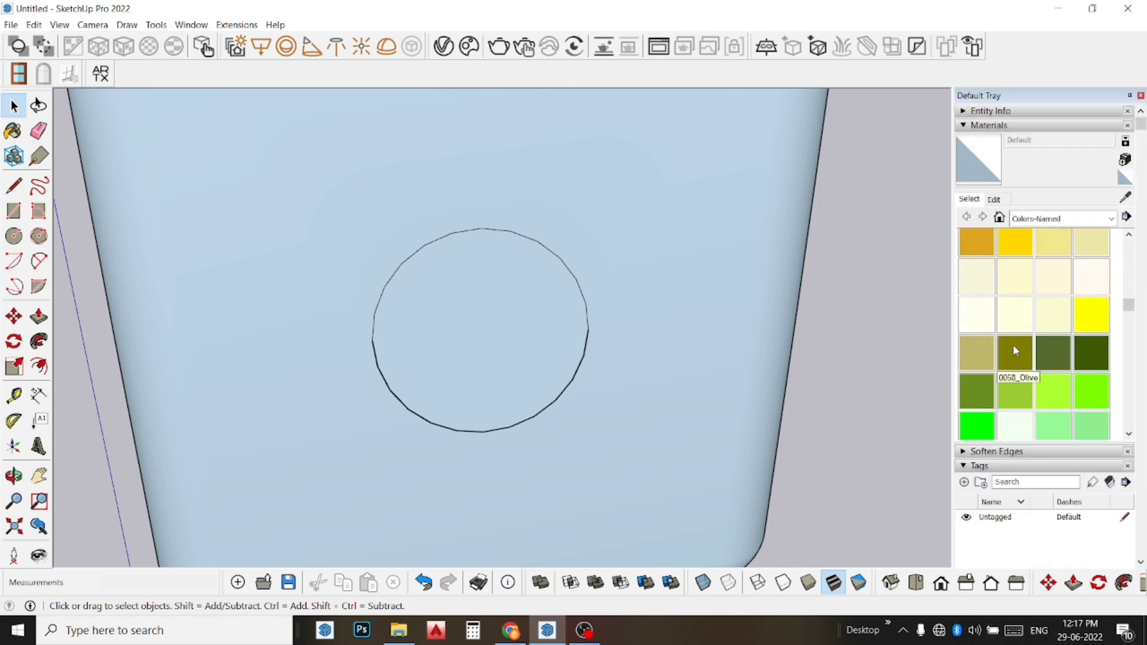
pyautogui.scroll(-3, 1013, 344)
pyautogui.scroll(-3, 1016, 352)
pyautogui.scroll(-3, 1021, 368)
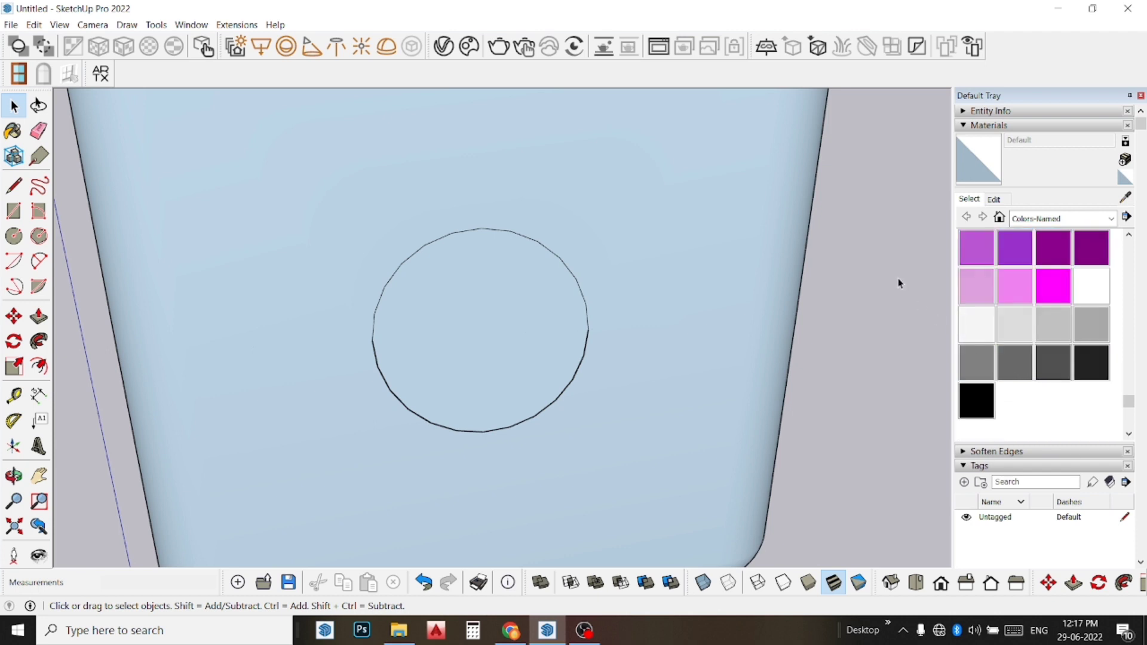
pyautogui.click(975, 326)
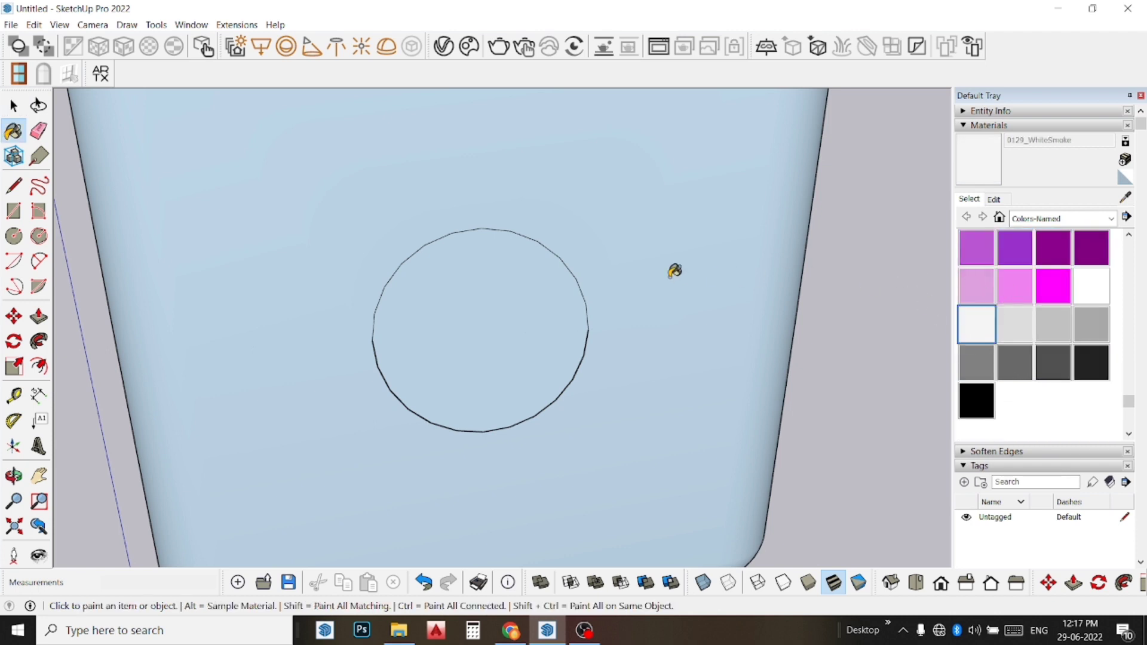
pyautogui.click(523, 285)
pyautogui.click(452, 366)
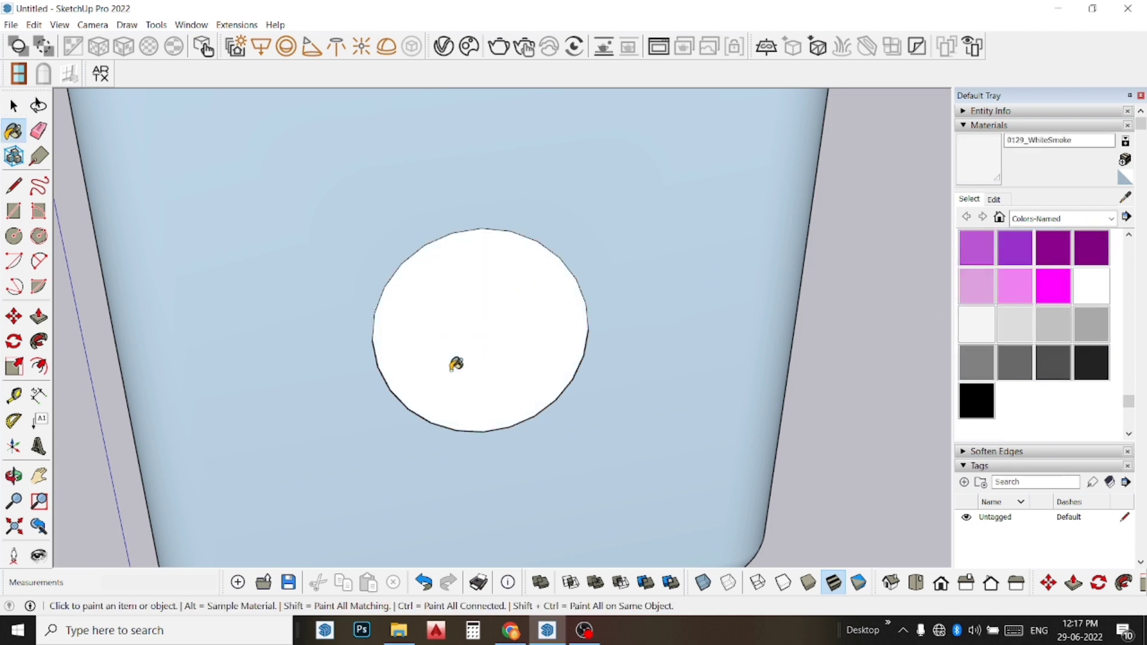
pyautogui.scroll(-2, 479, 383)
pyautogui.scroll(-2, 480, 383)
pyautogui.scroll(-2, 480, 383)
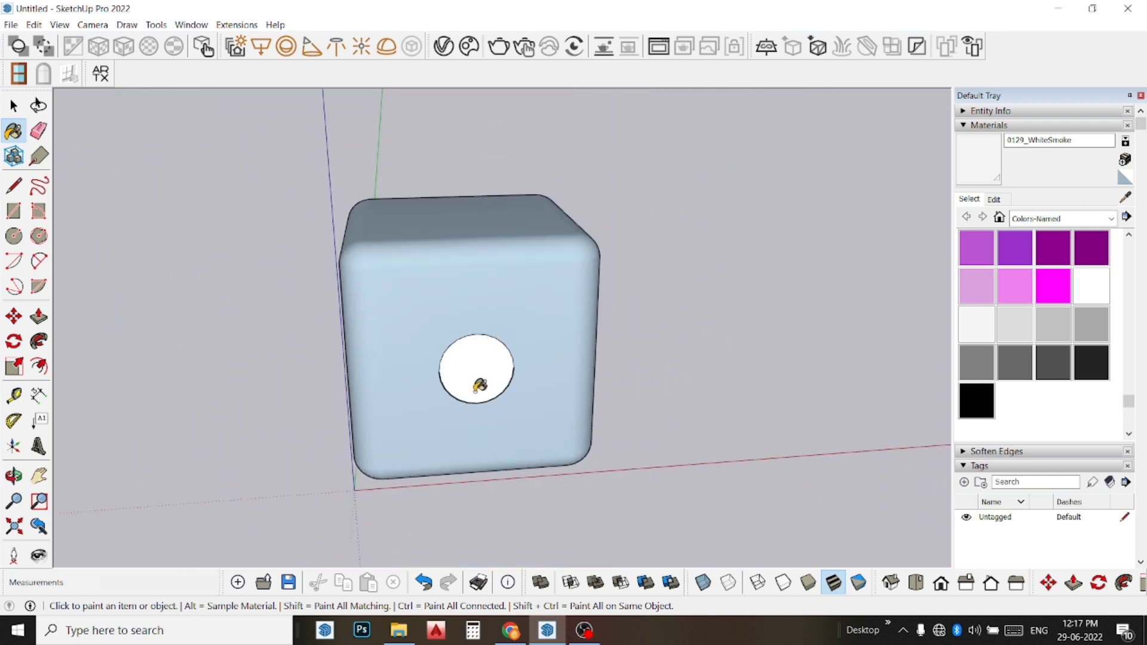
pyautogui.scroll(-1, 480, 385)
# Orbit the cube to a straight front view of a blank face.
pyautogui.scroll(-1, 480, 385)
pyautogui.press('space')
pyautogui.moveTo(502, 353); pyautogui.dragTo(336, 308, button='middle')
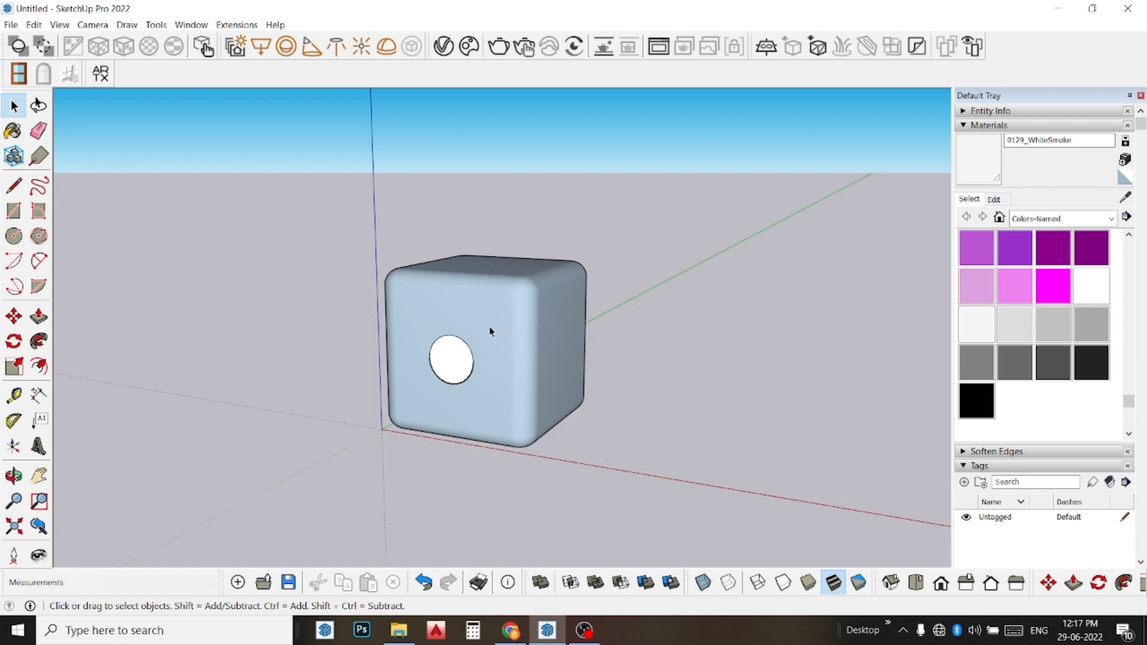
pyautogui.moveTo(490, 330)
pyautogui.mouseDown(button='middle')
pyautogui.moveTo(476, 318)
pyautogui.moveTo(215, 289)
pyautogui.moveTo(188, 306)
pyautogui.mouseUp(button='middle')
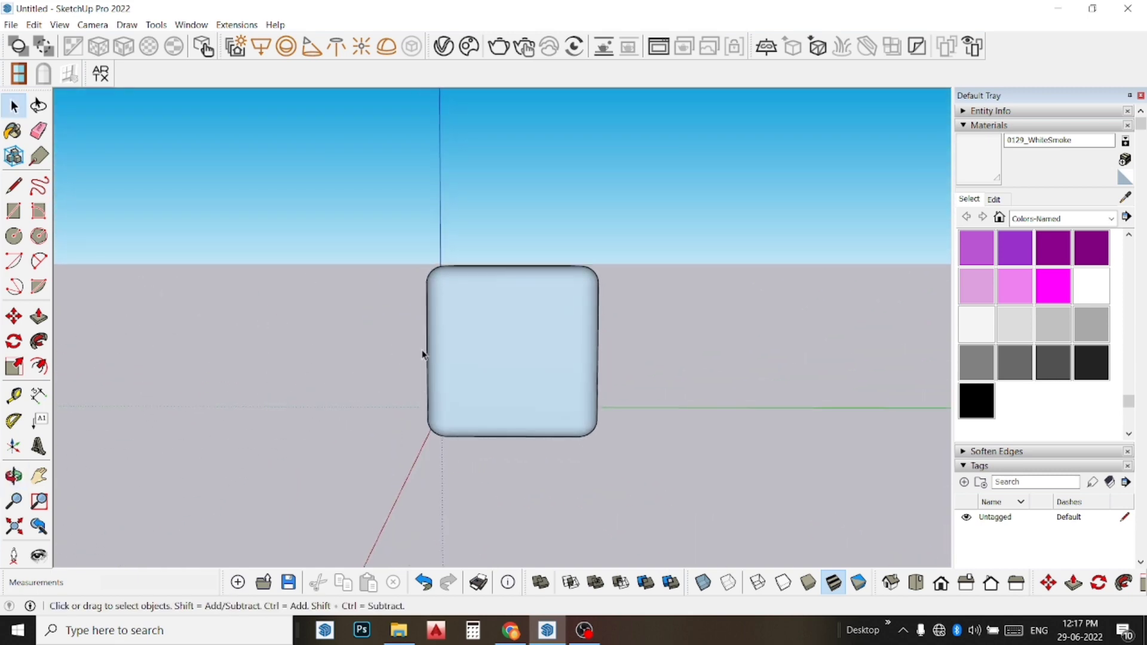
pyautogui.moveTo(423, 354)
pyautogui.mouseDown(button='middle')
pyautogui.moveTo(538, 387)
pyautogui.moveTo(607, 374)
pyautogui.moveTo(439, 362)
pyautogui.moveTo(451, 367)
pyautogui.moveTo(432, 277)
pyautogui.mouseUp(button='middle')
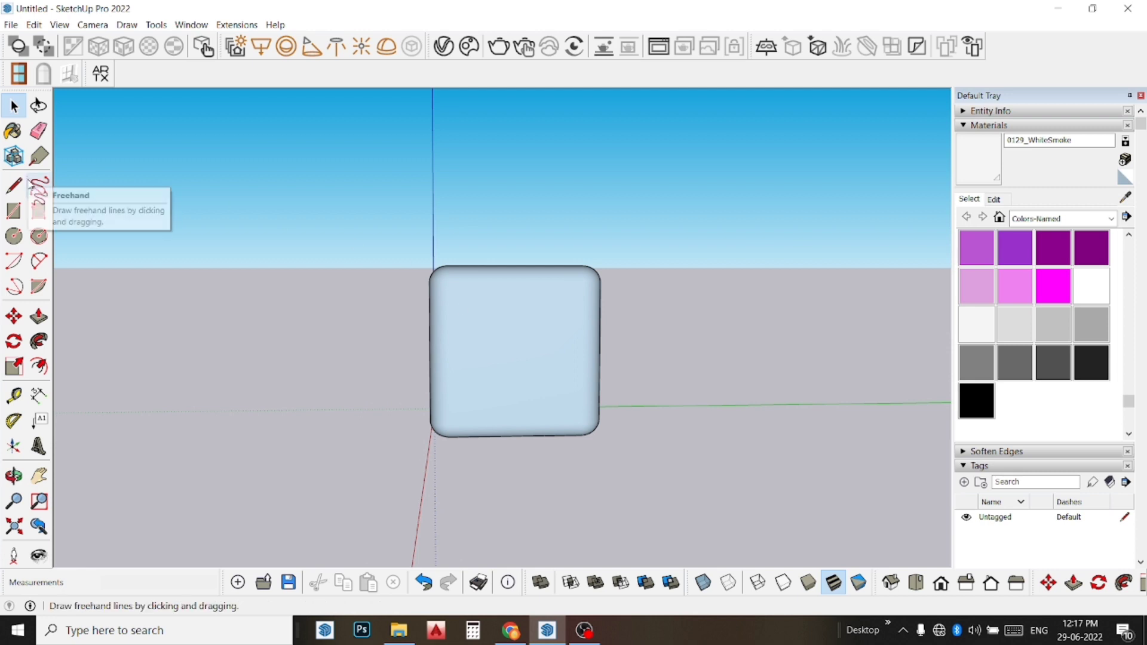
# Draw a smaller circle at the face centre, replacing an oversized first attempt, and select it.
pyautogui.click(14, 237)
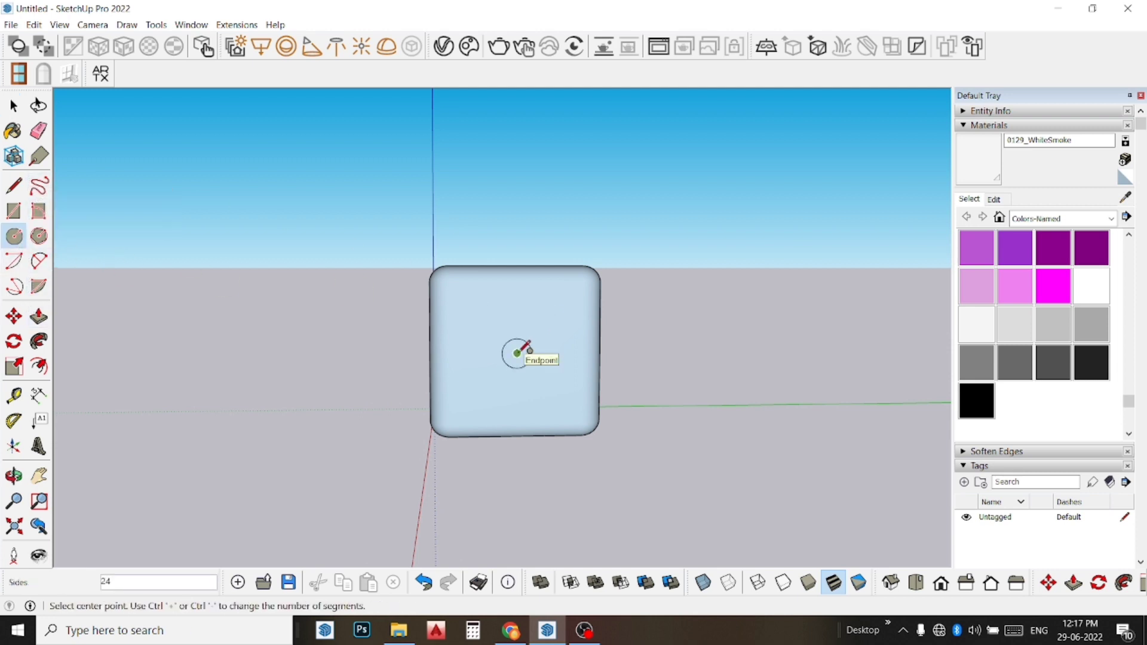
pyautogui.click(517, 353)
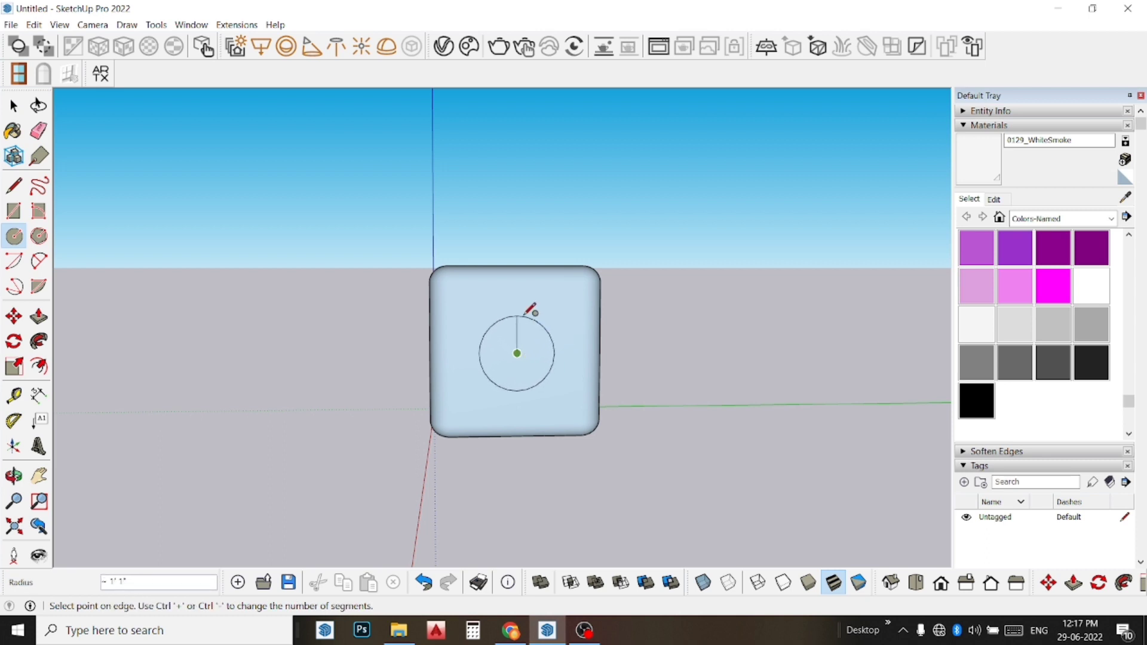
pyautogui.click(526, 315)
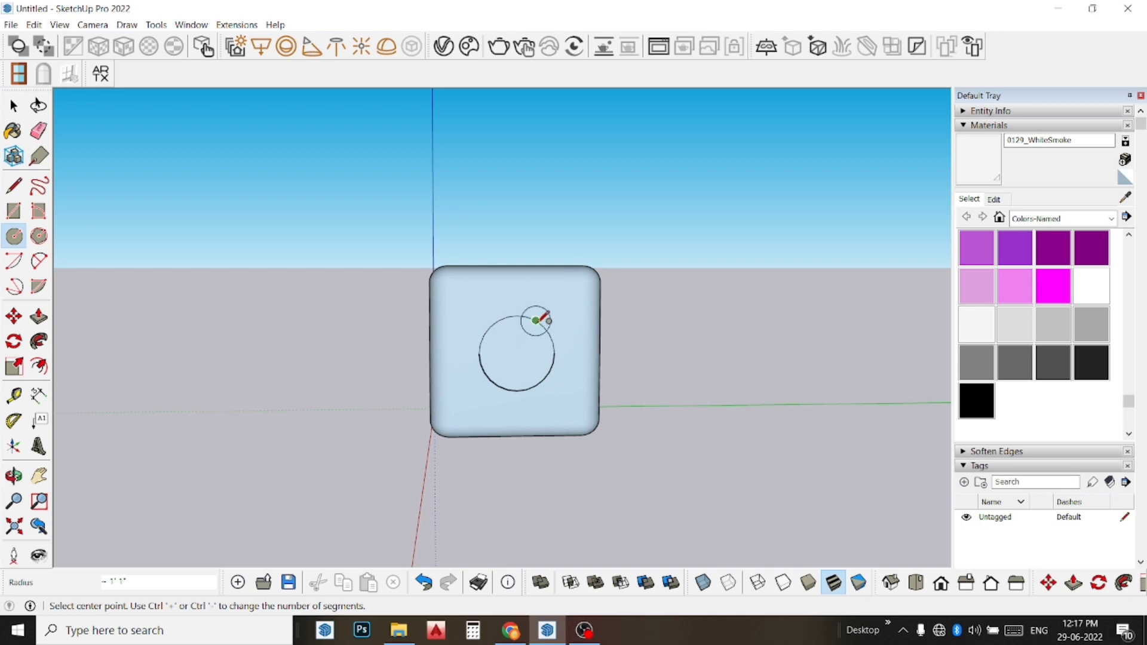
pyautogui.hotkey('ctrl', 'z')
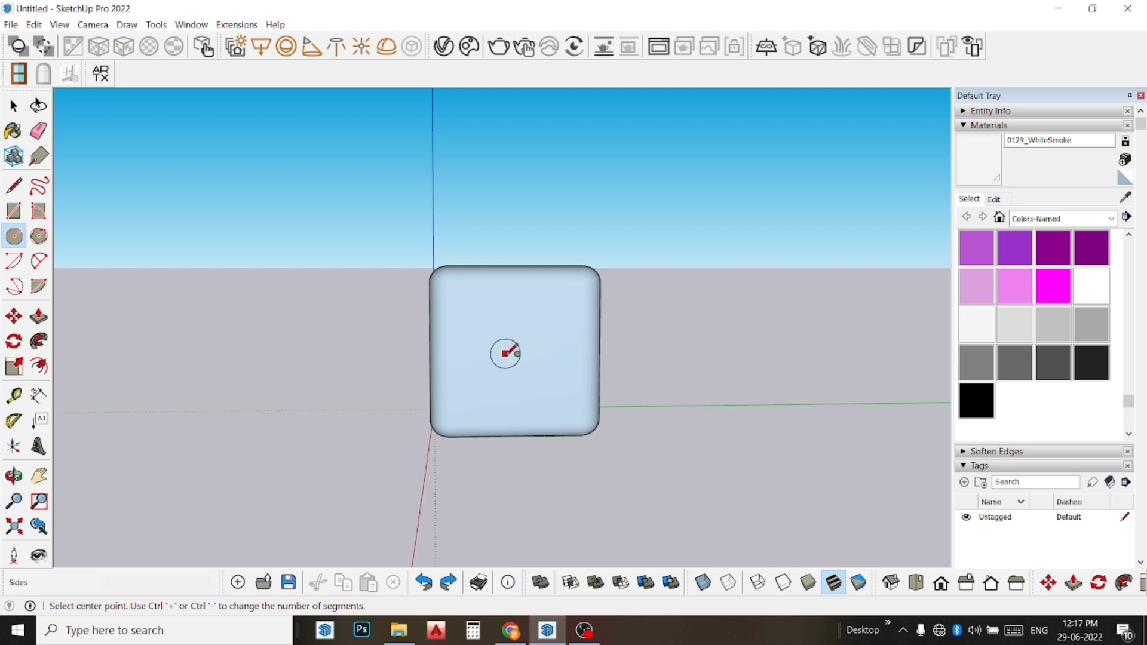
pyautogui.click(518, 353)
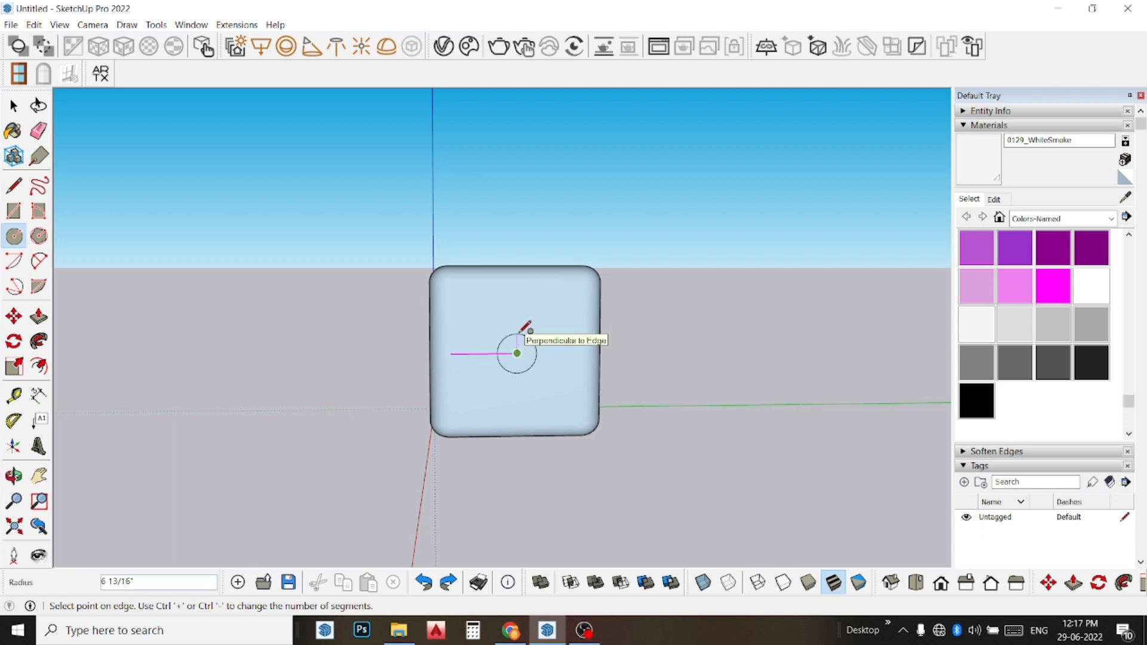
pyautogui.click(520, 332)
pyautogui.press('space')
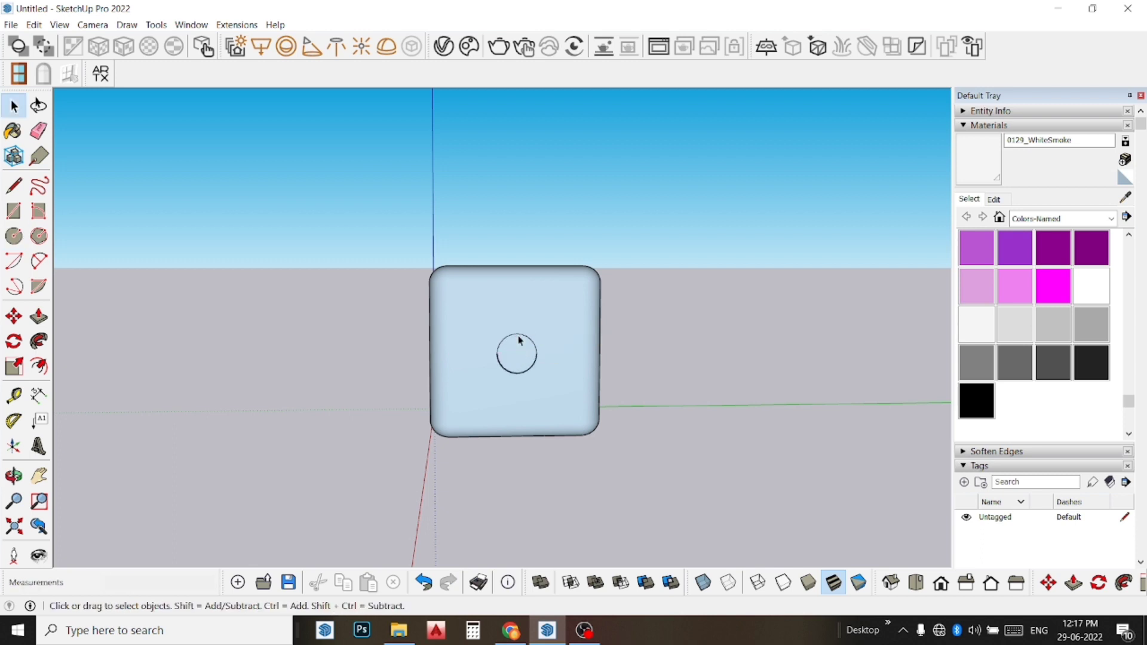
pyautogui.click(516, 352)
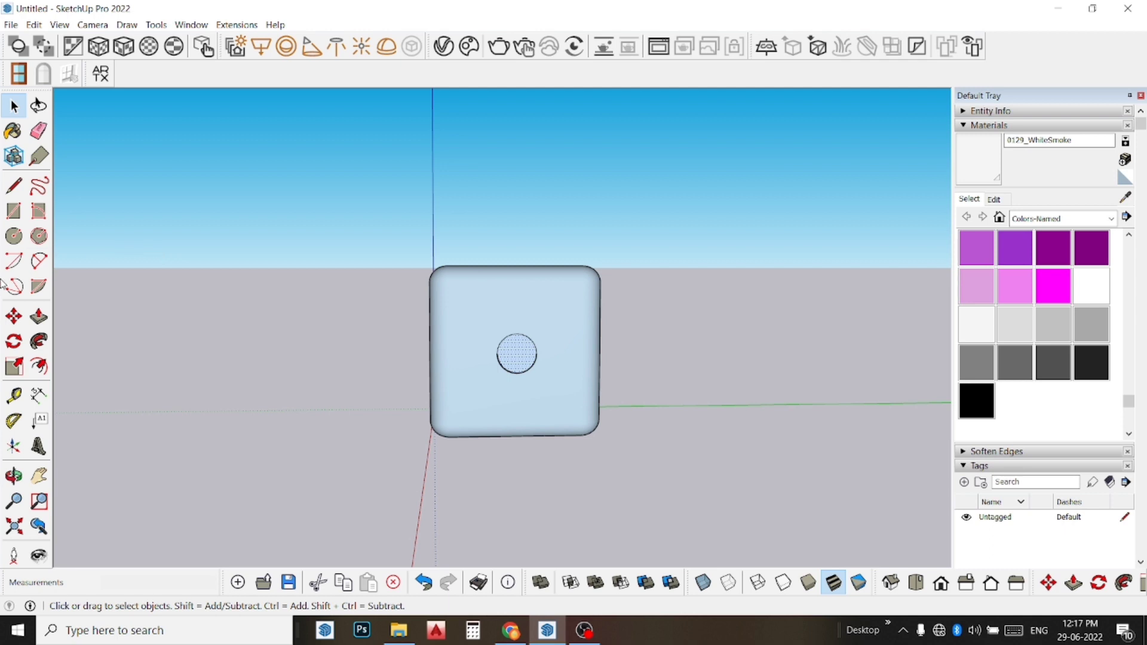
# Move the circle left of centre and copy it to the right, forming two side-by-side circles.
pyautogui.click(13, 316)
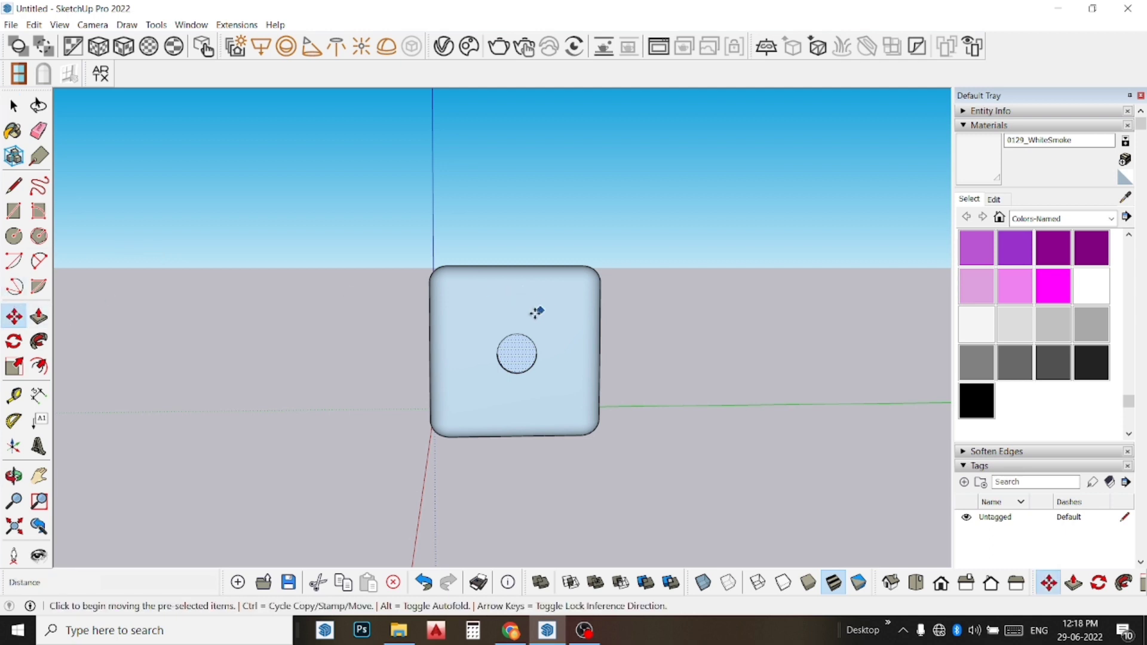
pyautogui.scroll(1, 524, 317)
pyautogui.scroll(1, 523, 317)
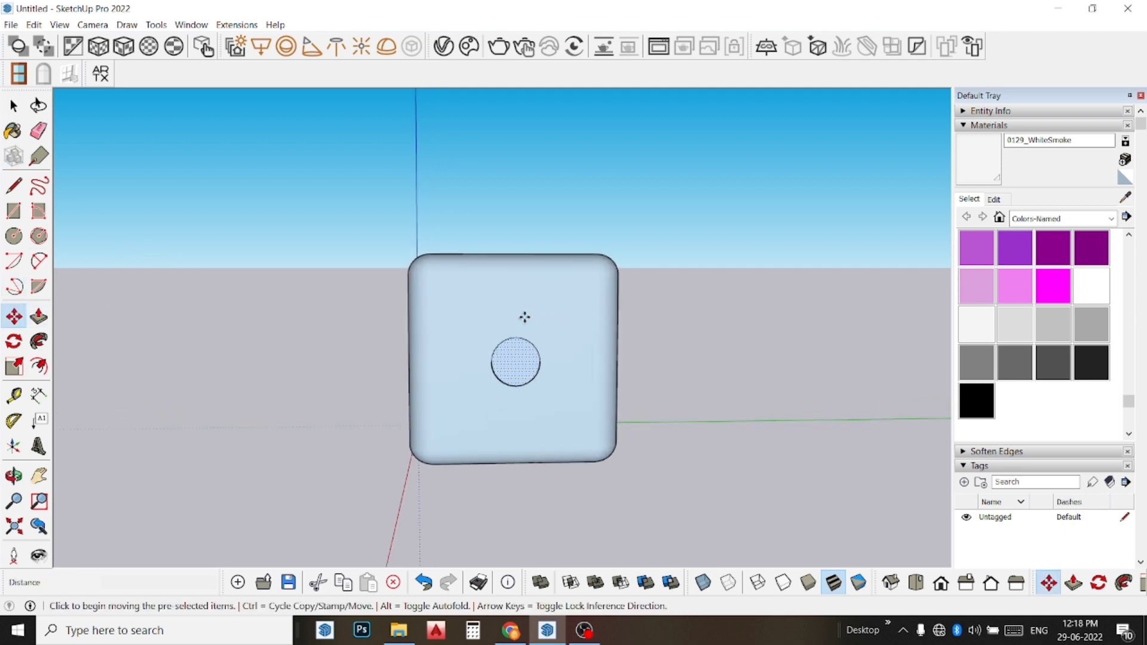
pyautogui.click(524, 316)
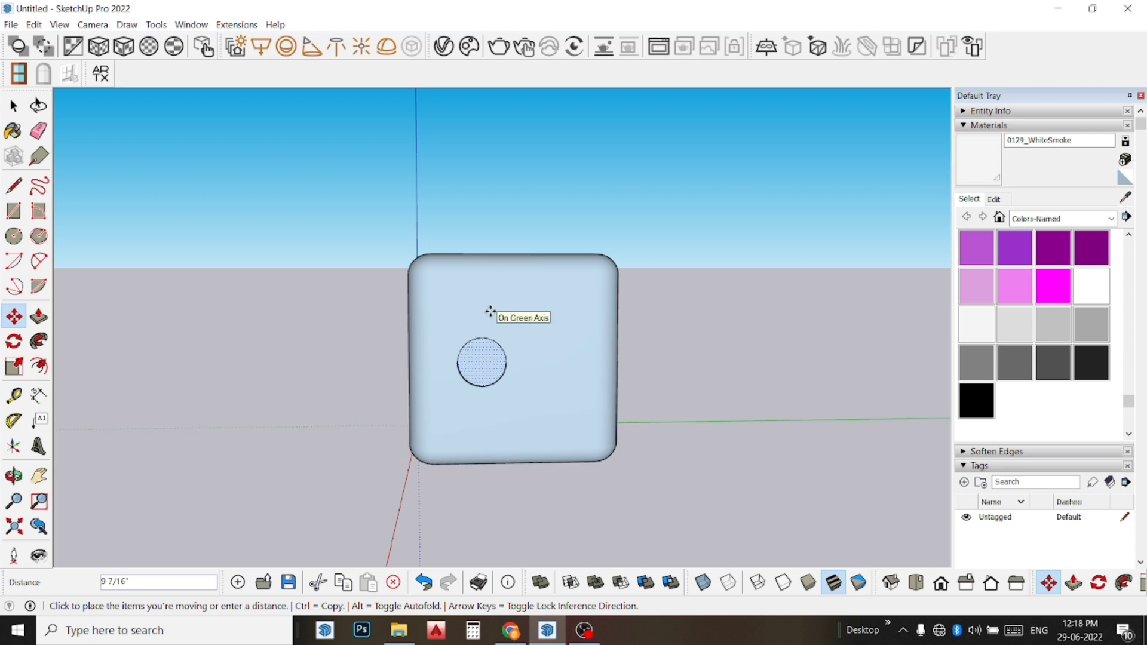
pyautogui.click(485, 314)
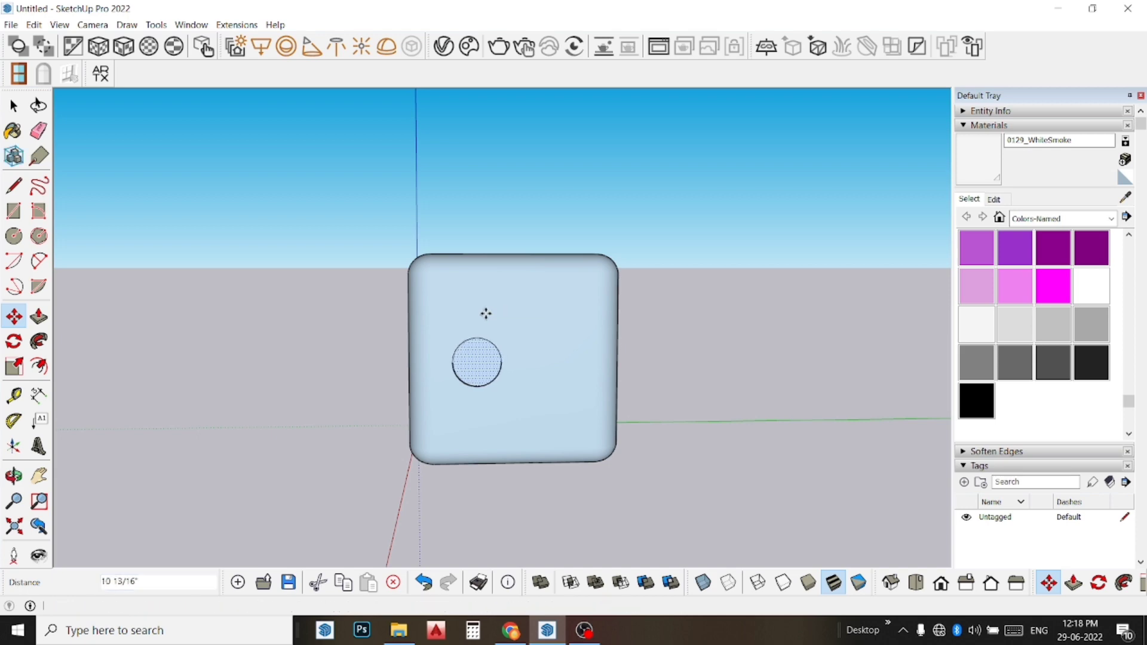
pyautogui.press('ctrl')
pyautogui.click(485, 314)
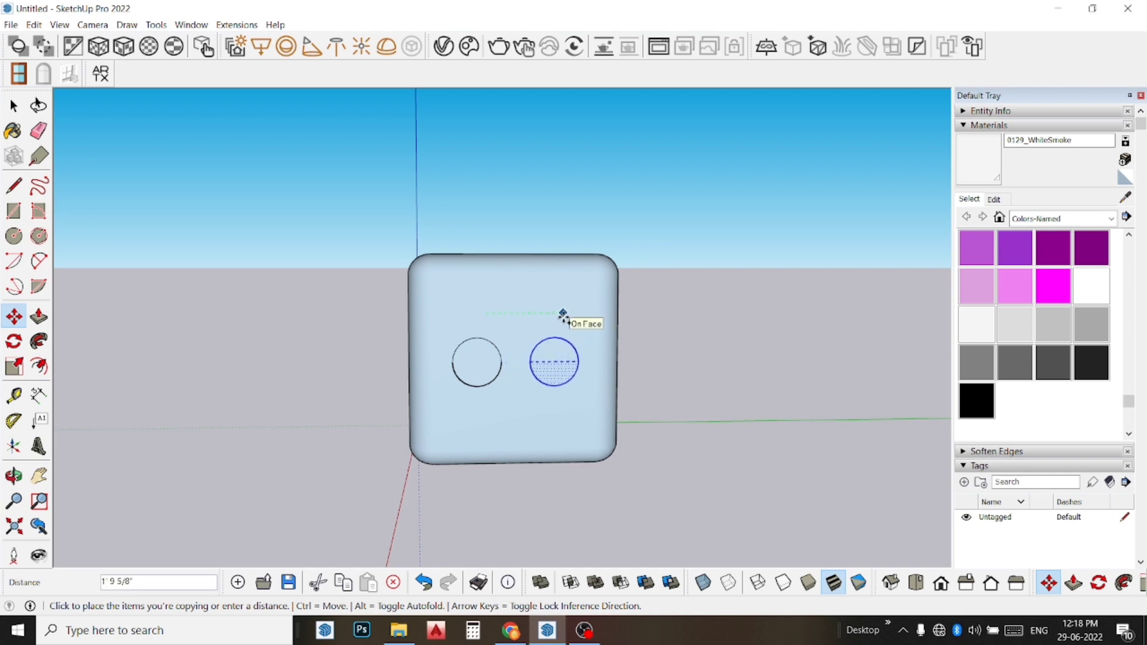
pyautogui.click(563, 315)
pyautogui.press('space')
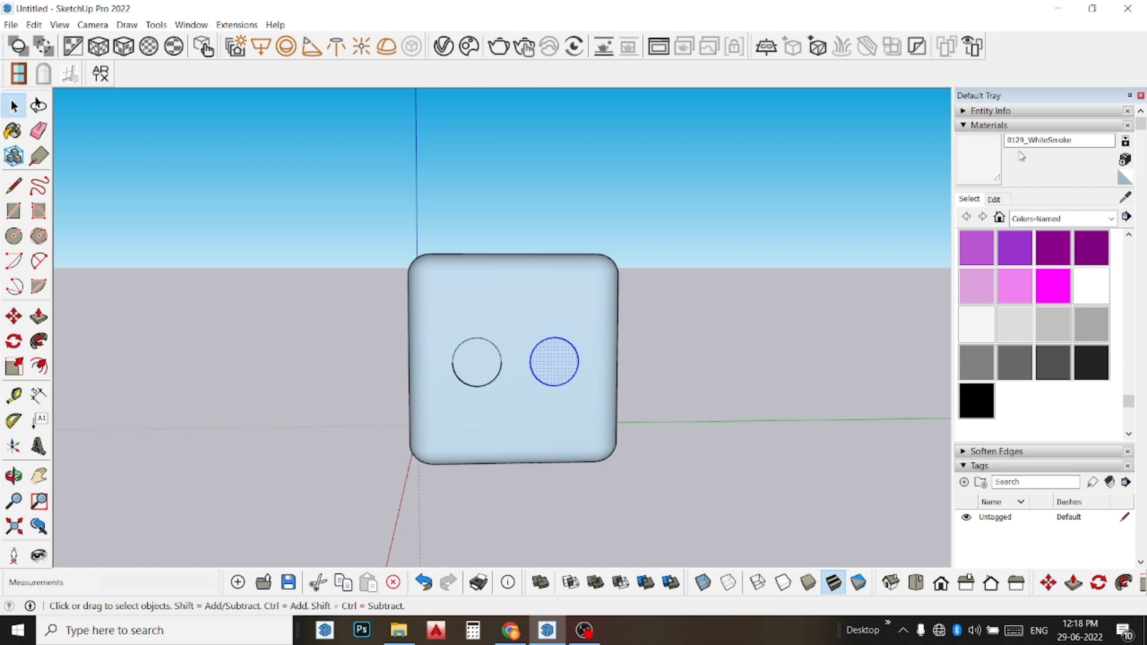
# Paint both circles WhiteSmoke so they show as white pips.
pyautogui.click(976, 166)
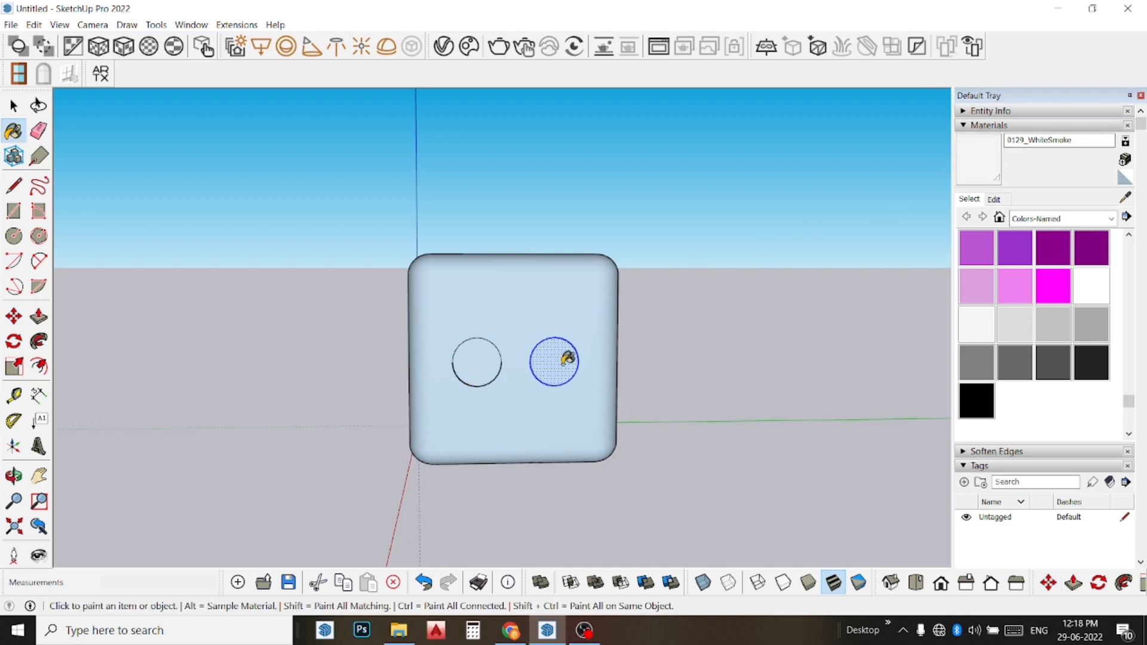
pyautogui.click(545, 357)
pyautogui.press('space')
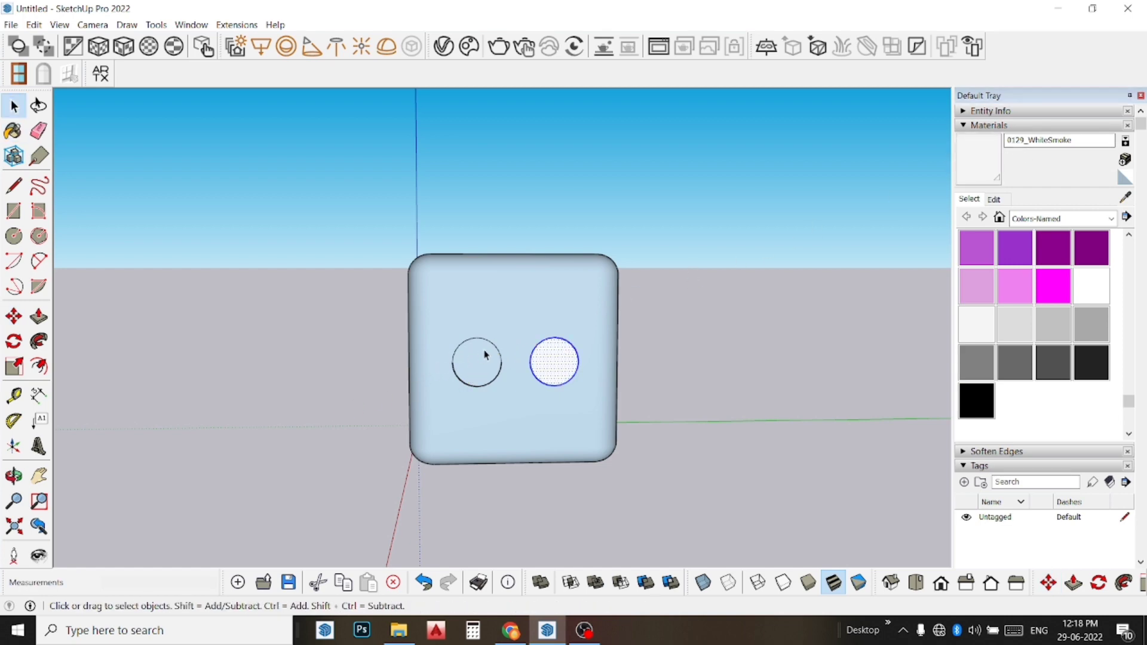
pyautogui.click(481, 357)
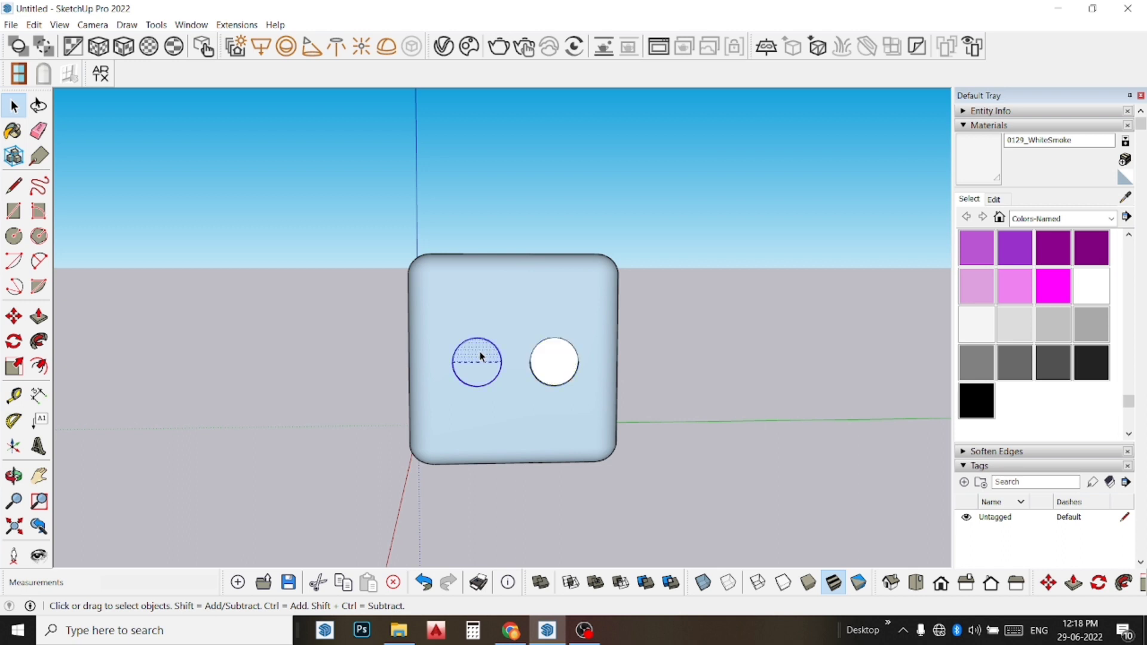
pyautogui.click(960, 178)
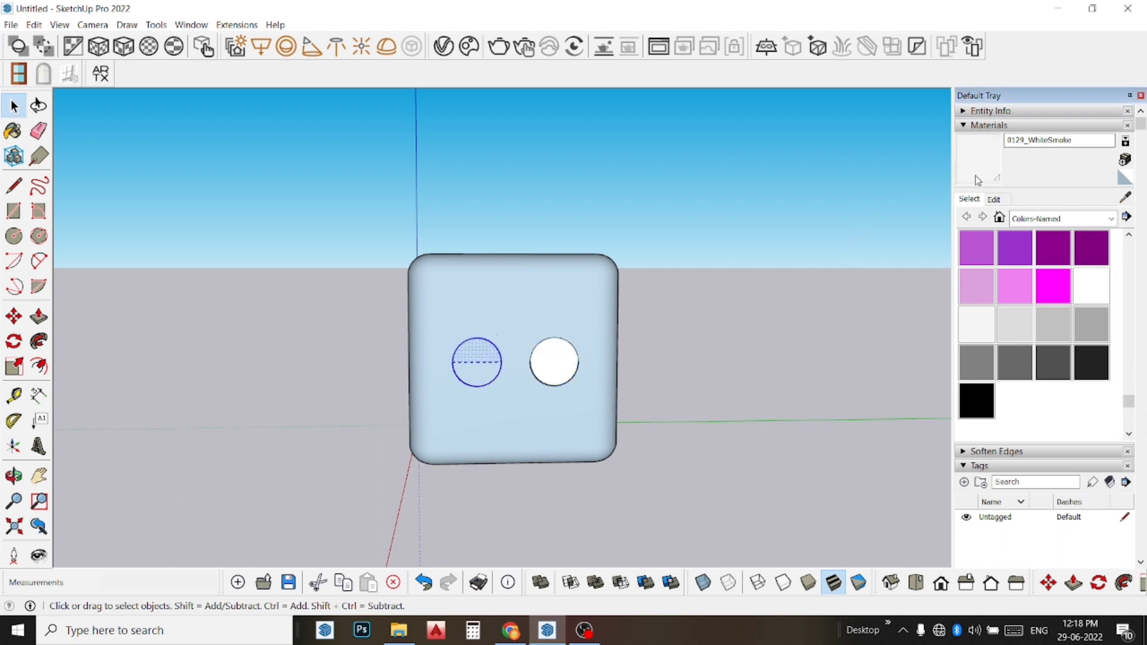
pyautogui.click(483, 354)
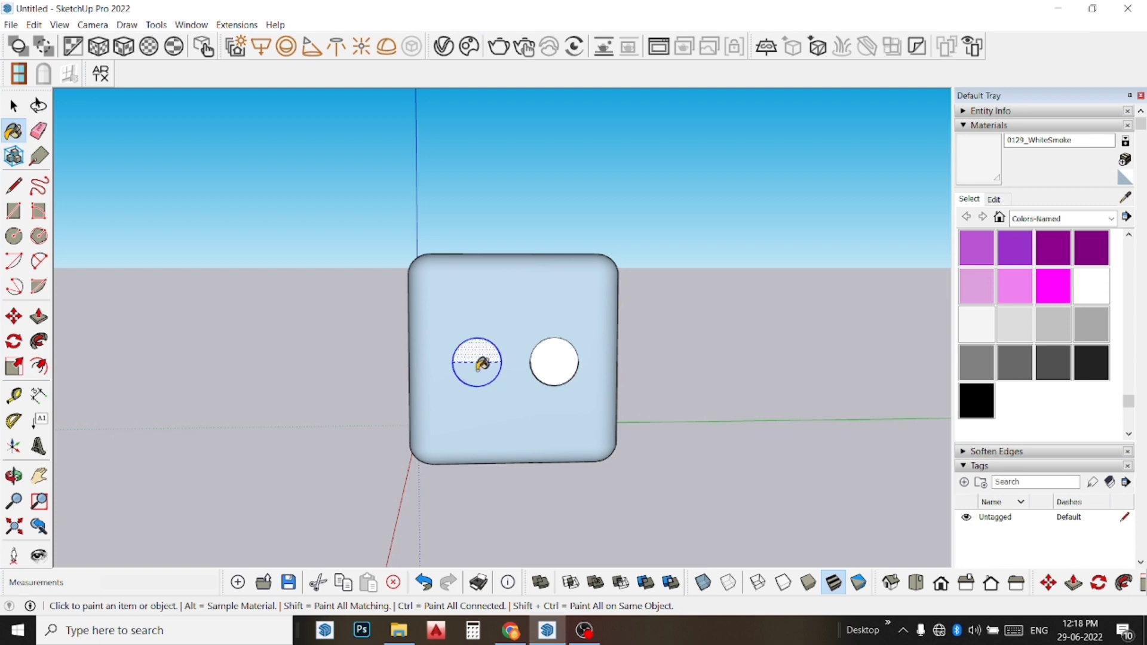
pyautogui.click(477, 367)
pyautogui.press('space')
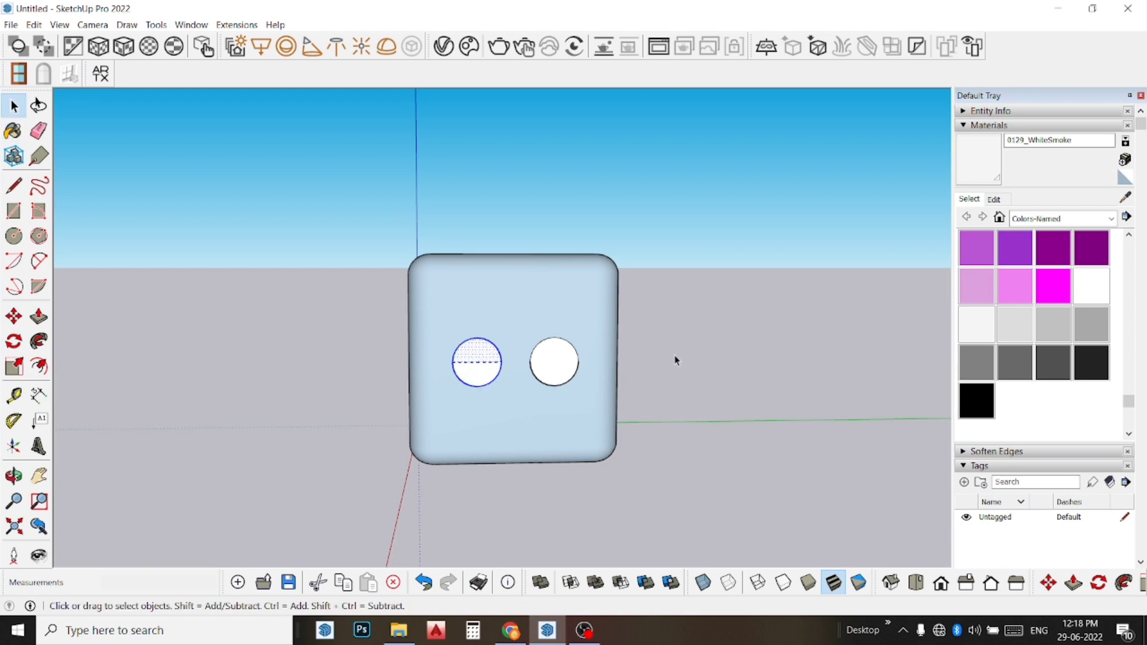
pyautogui.click(675, 360)
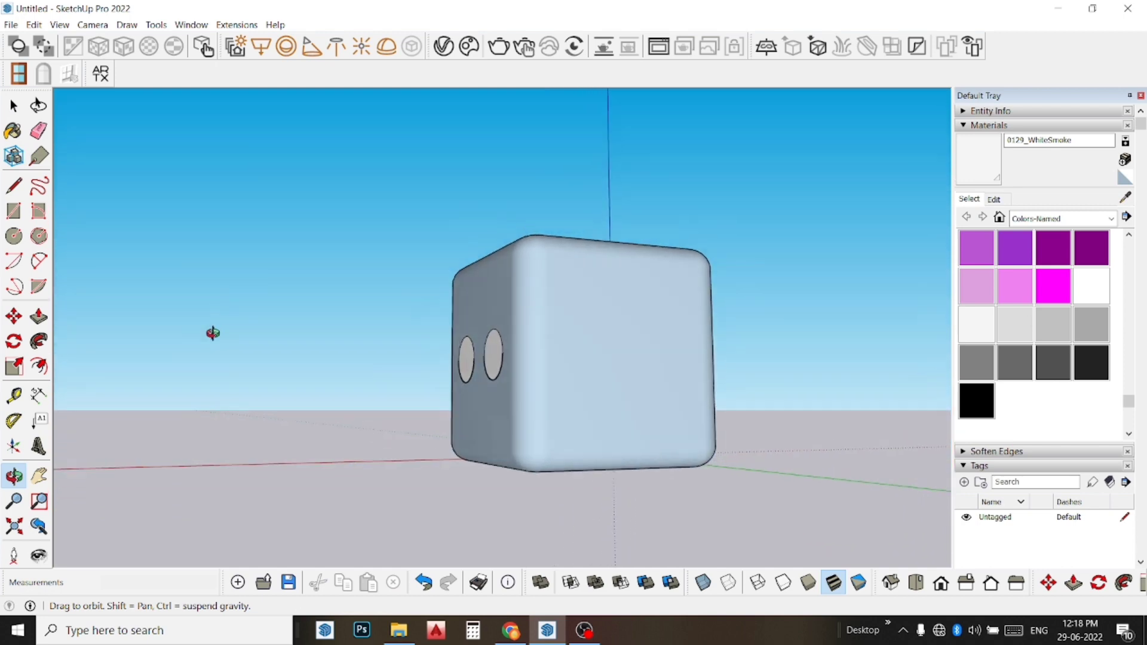
# Orbit the cube until another blank face is in front, ready for drawing circles.
pyautogui.moveTo(598, 397); pyautogui.dragTo(484, 338, button='middle')
pyautogui.moveTo(644, 375)
pyautogui.mouseDown(button='middle')
pyautogui.moveTo(422, 392)
pyautogui.moveTo(566, 425)
pyautogui.moveTo(614, 402)
pyautogui.mouseUp(button='middle')
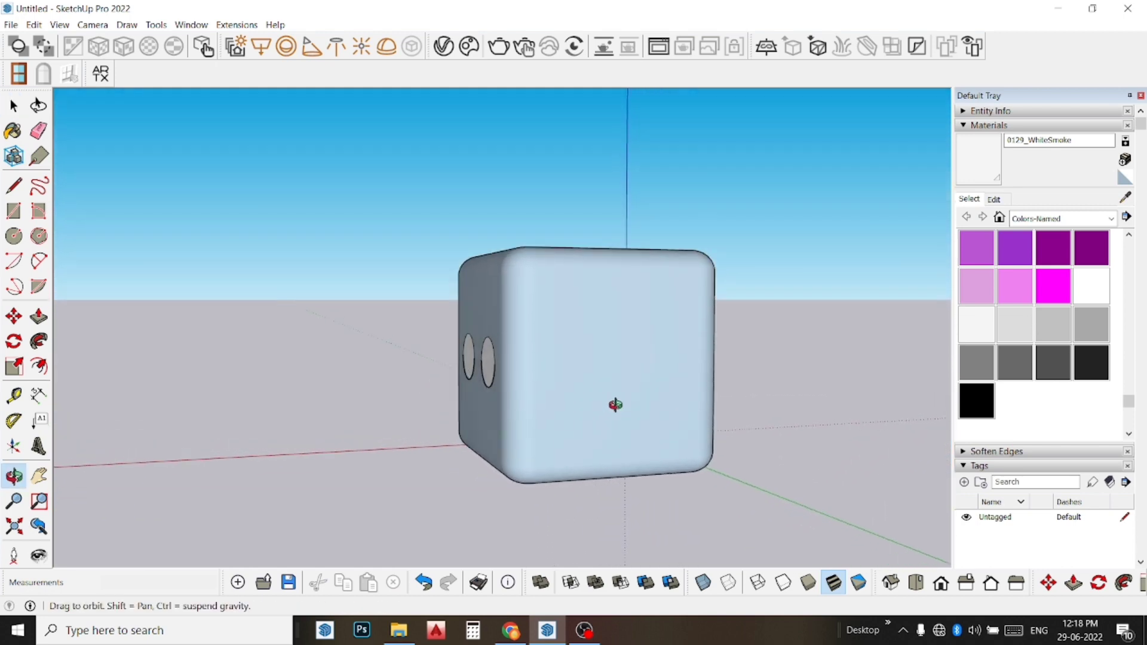
pyautogui.press('space')
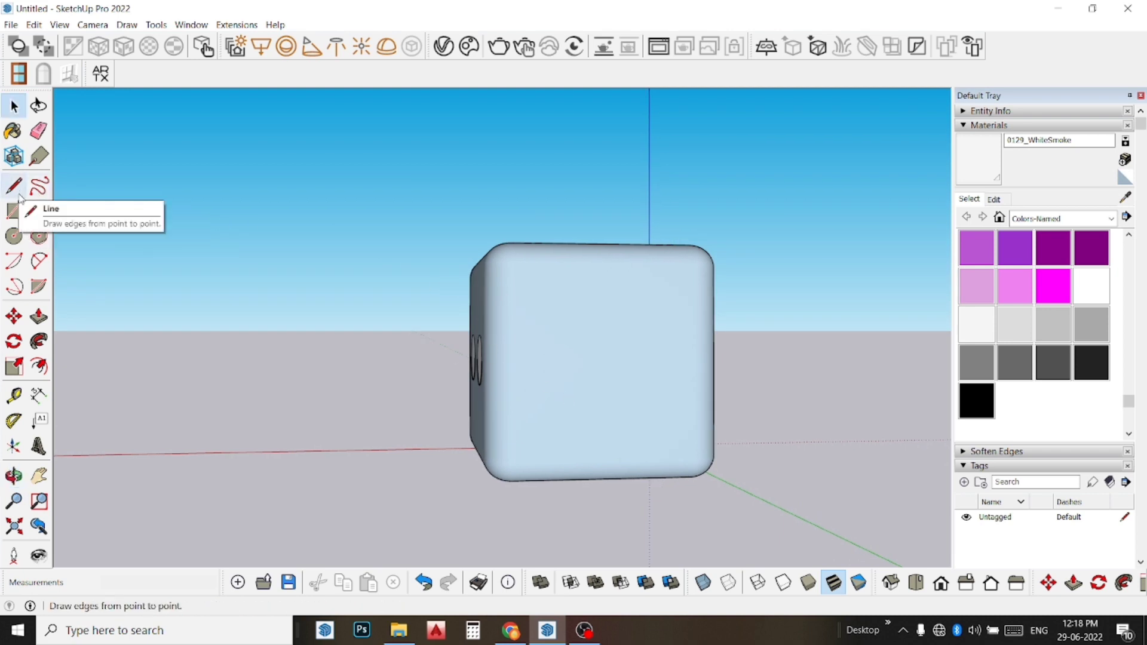
pyautogui.click(13, 236)
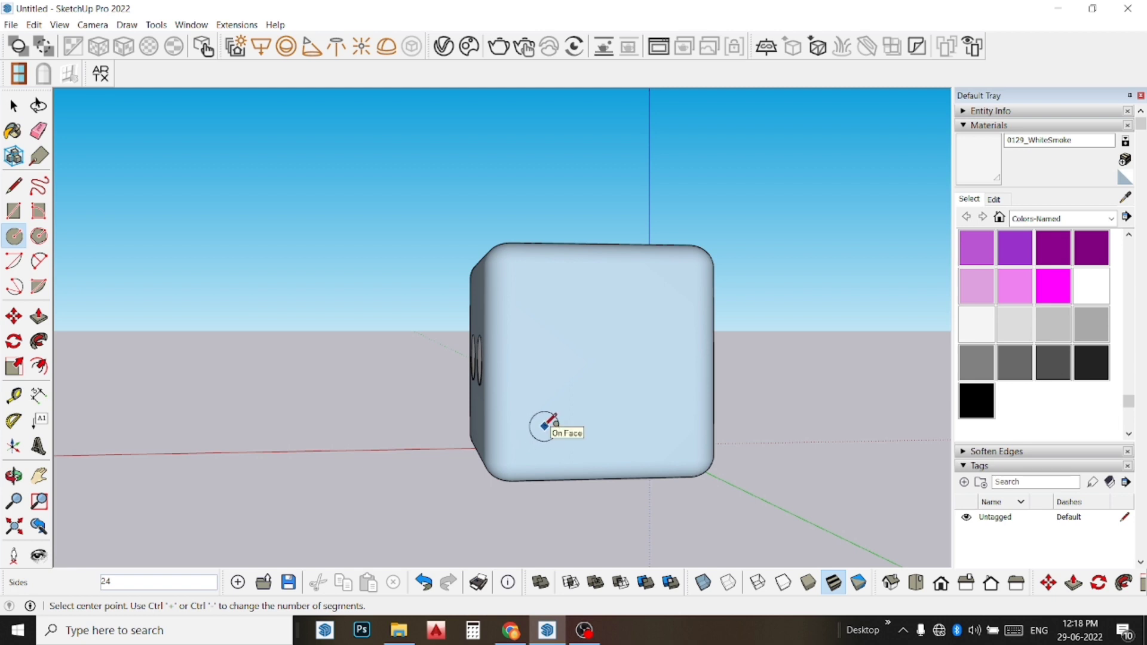
# Draw a circle on the blank face and orbit to face it squarely.
pyautogui.click(545, 426)
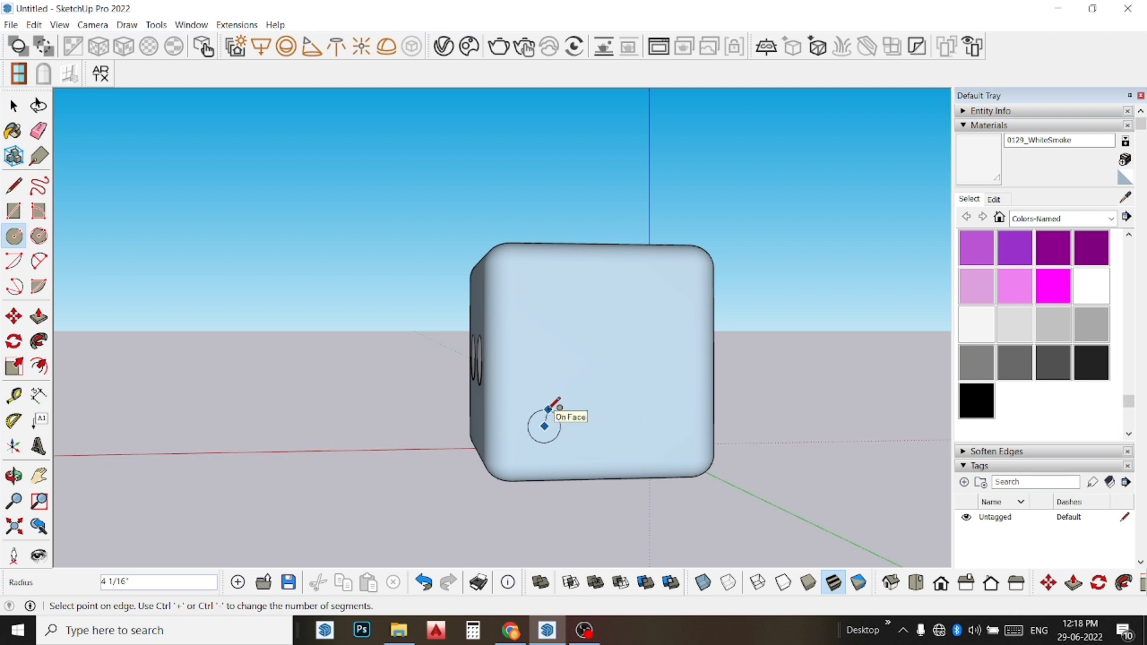
pyautogui.click(553, 400)
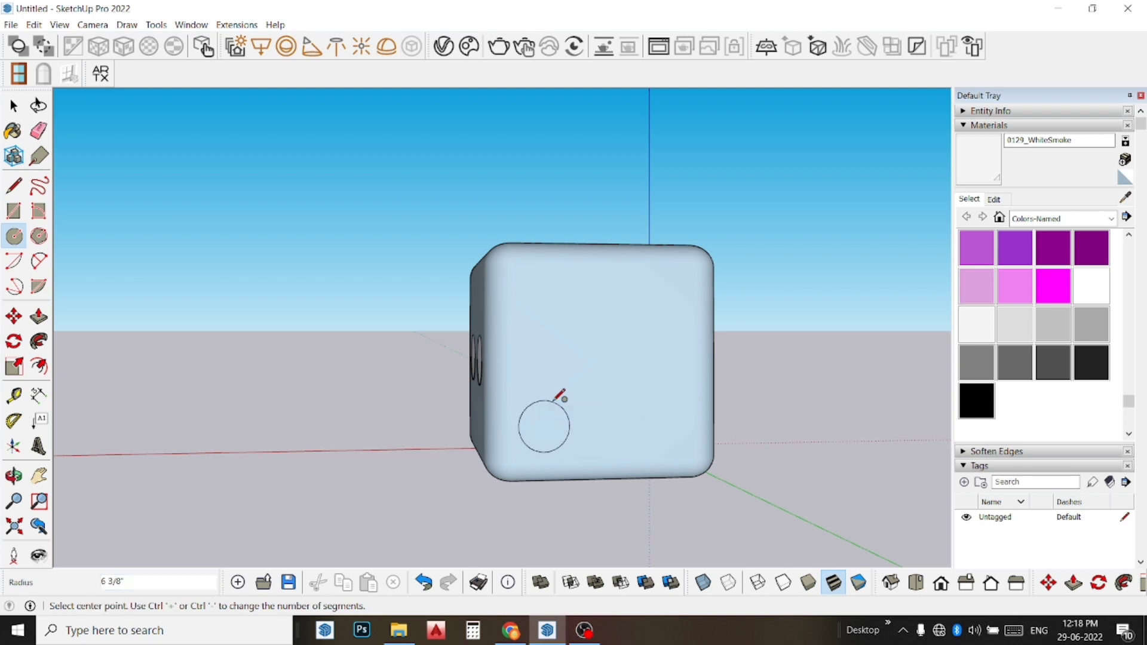
pyautogui.press('space')
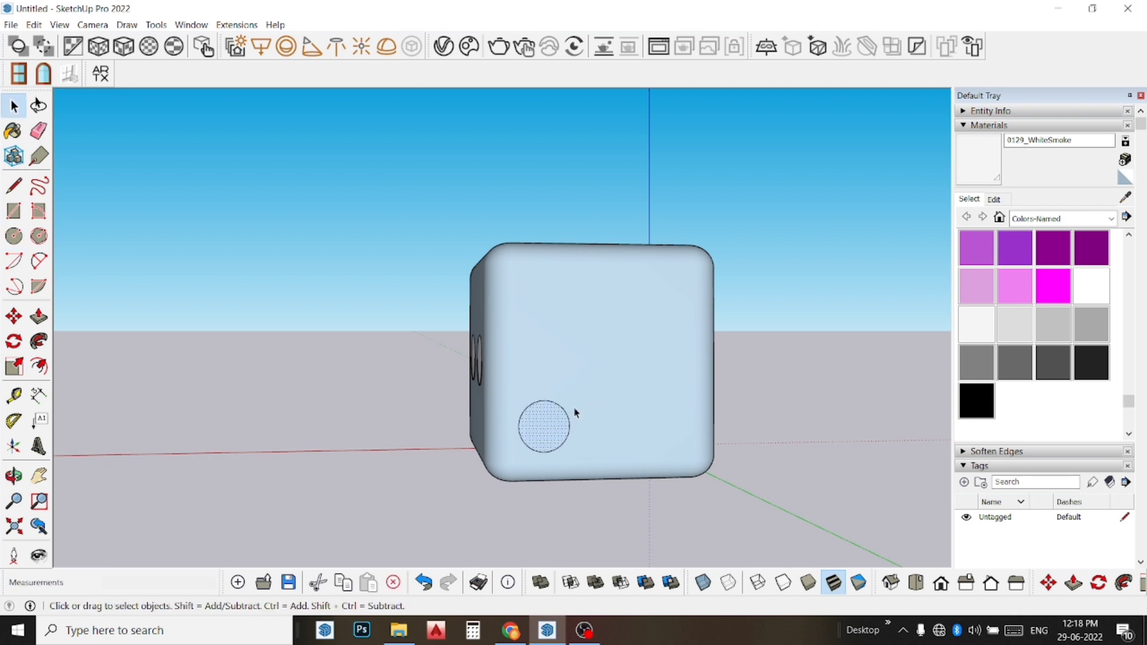
pyautogui.press('o')
pyautogui.rightClick(577, 406)
pyautogui.click(559, 420)
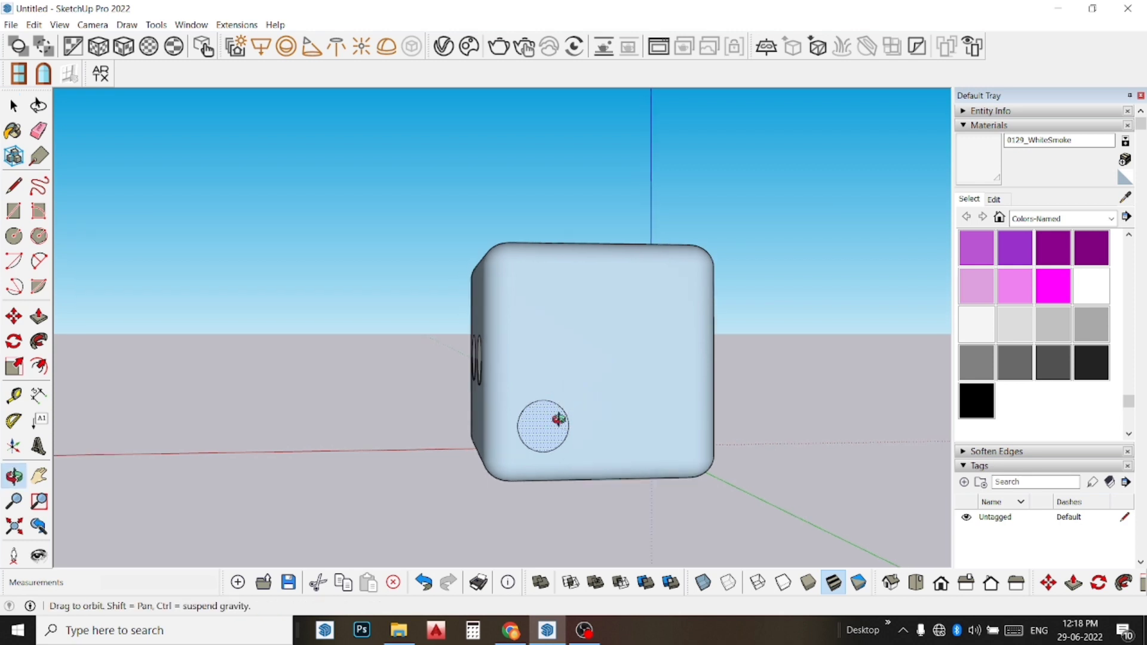
pyautogui.moveTo(615, 399)
pyautogui.mouseDown()
pyautogui.moveTo(544, 373)
pyautogui.moveTo(584, 379)
pyautogui.mouseUp()
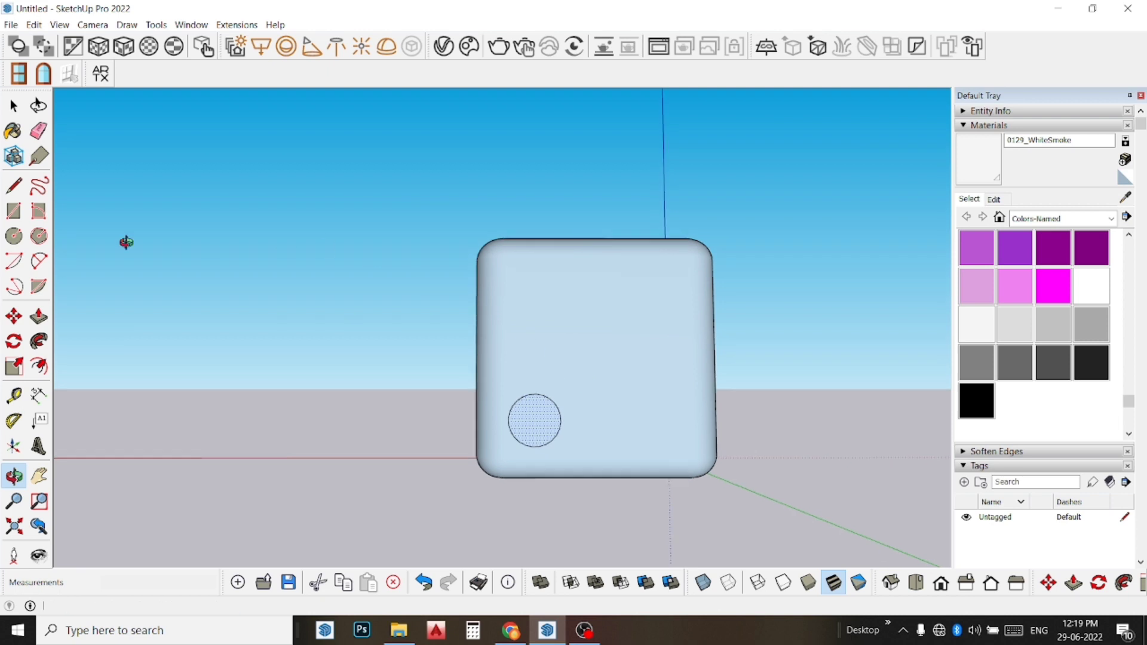
# Copy the circle twice to the right, making a row of three circles.
pyautogui.click(13, 316)
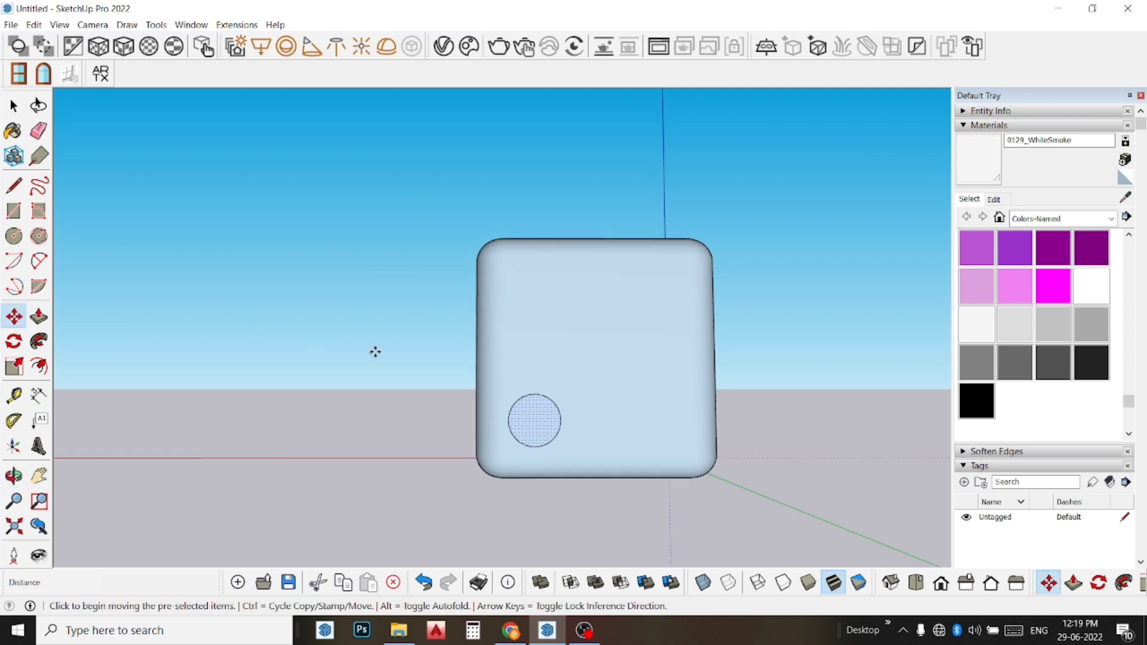
pyautogui.click(532, 357)
pyautogui.click(532, 358)
pyautogui.press('ctrl')
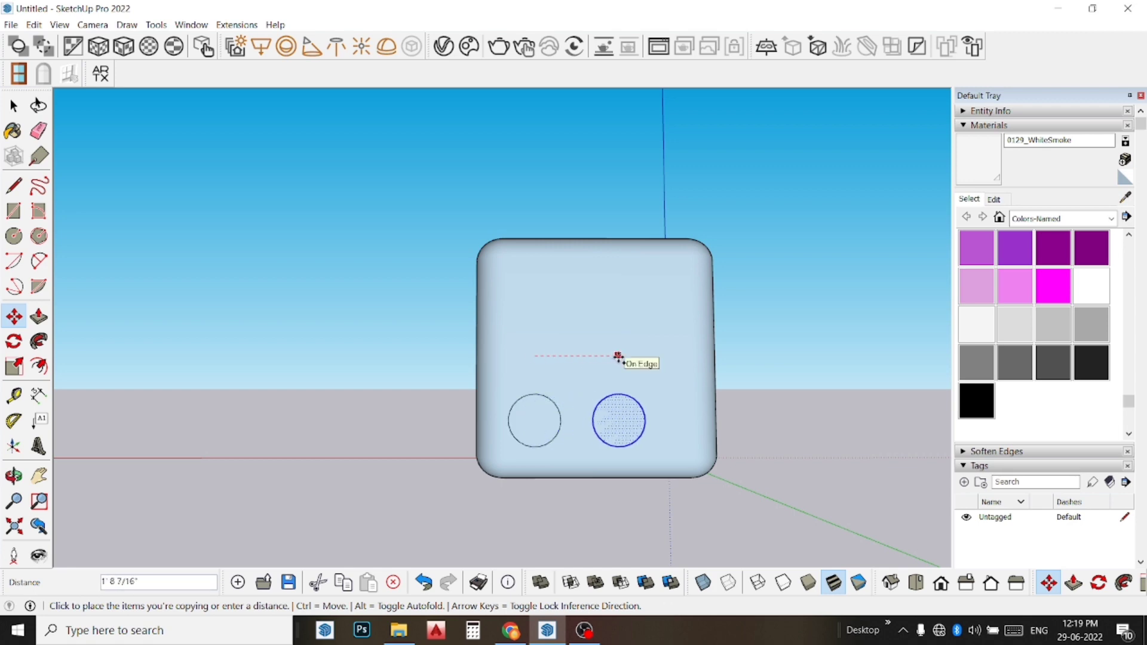
pyautogui.click(608, 357)
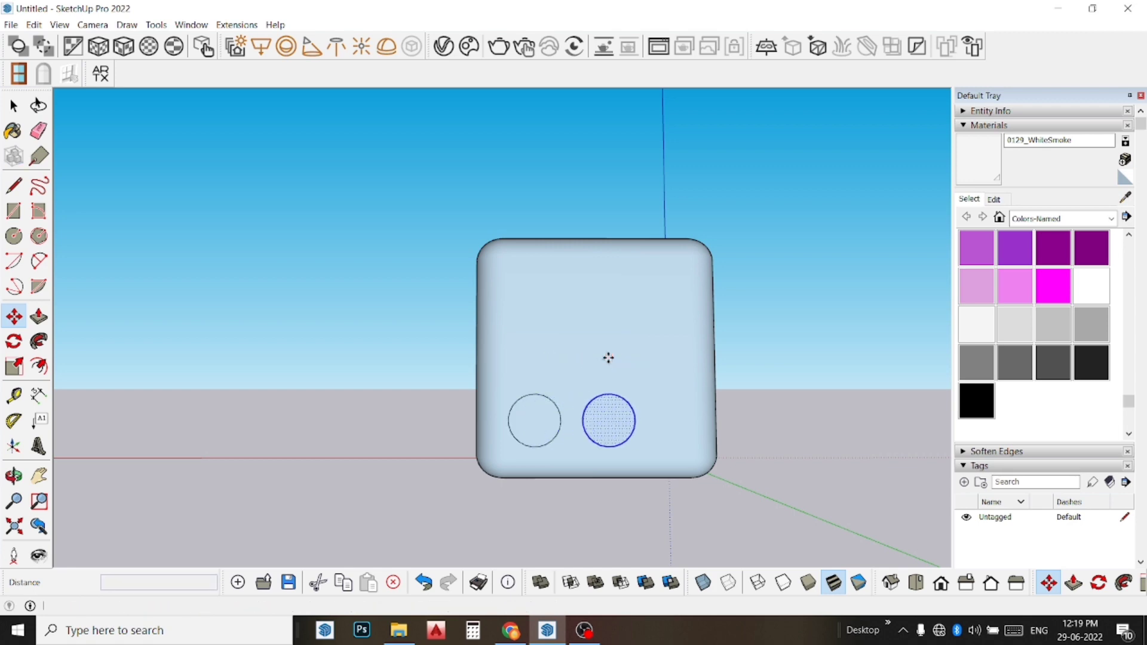
pyautogui.press('ctrl')
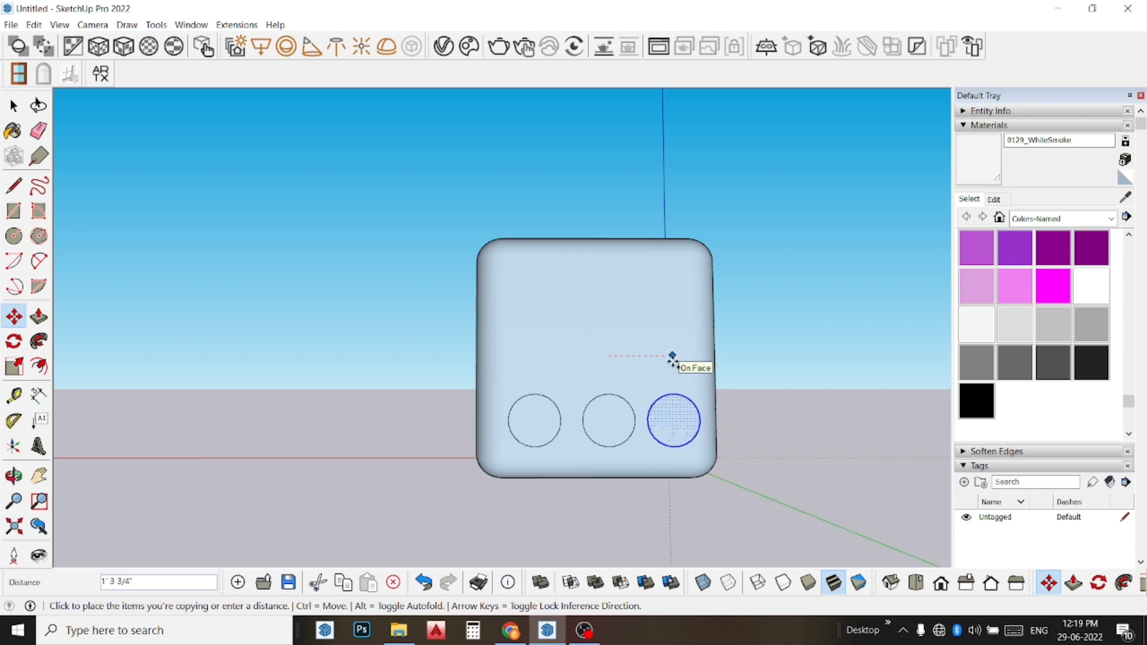
pyautogui.click(673, 357)
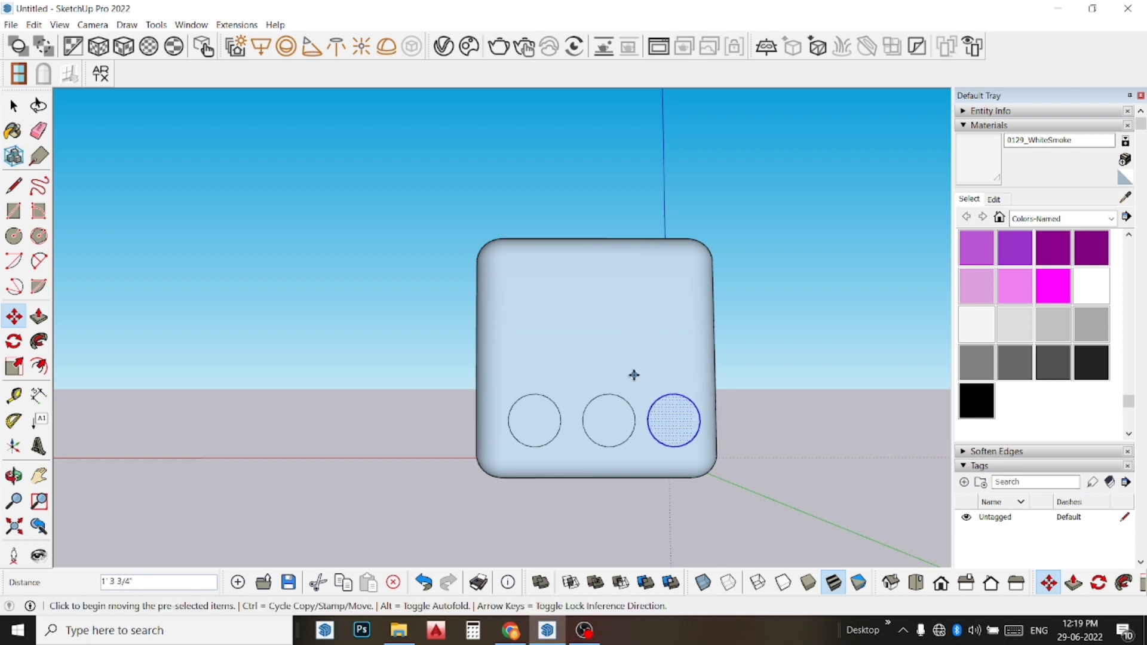
pyautogui.press('space')
pyautogui.click(611, 407)
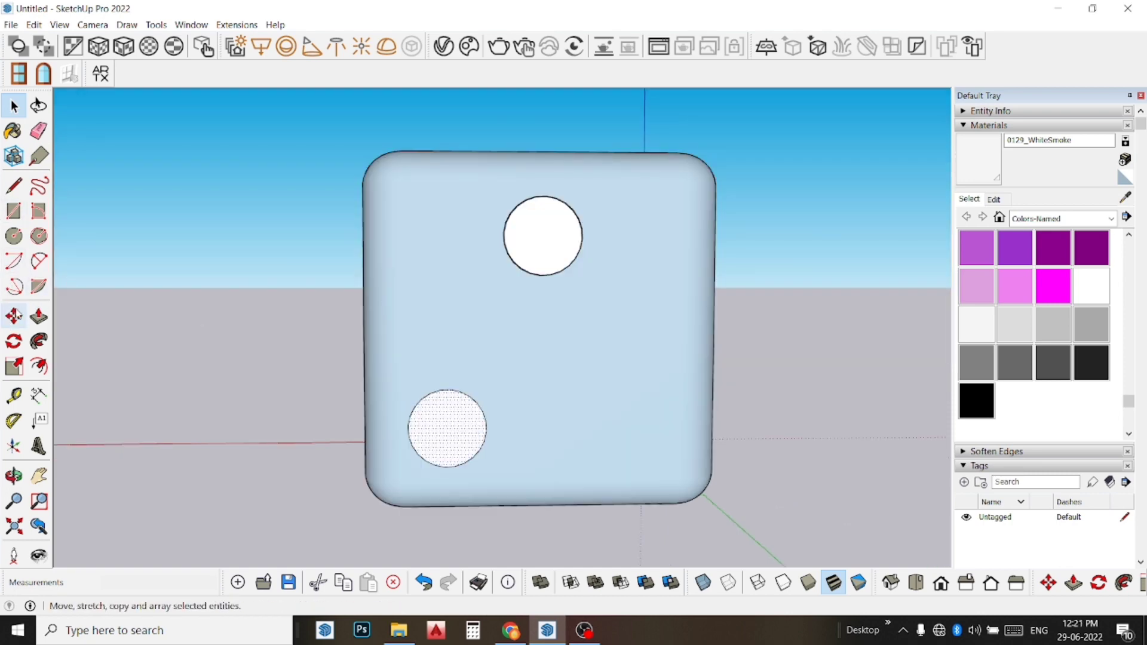
# Copy the lower-left circle to the face's lower right.
pyautogui.click(14, 314)
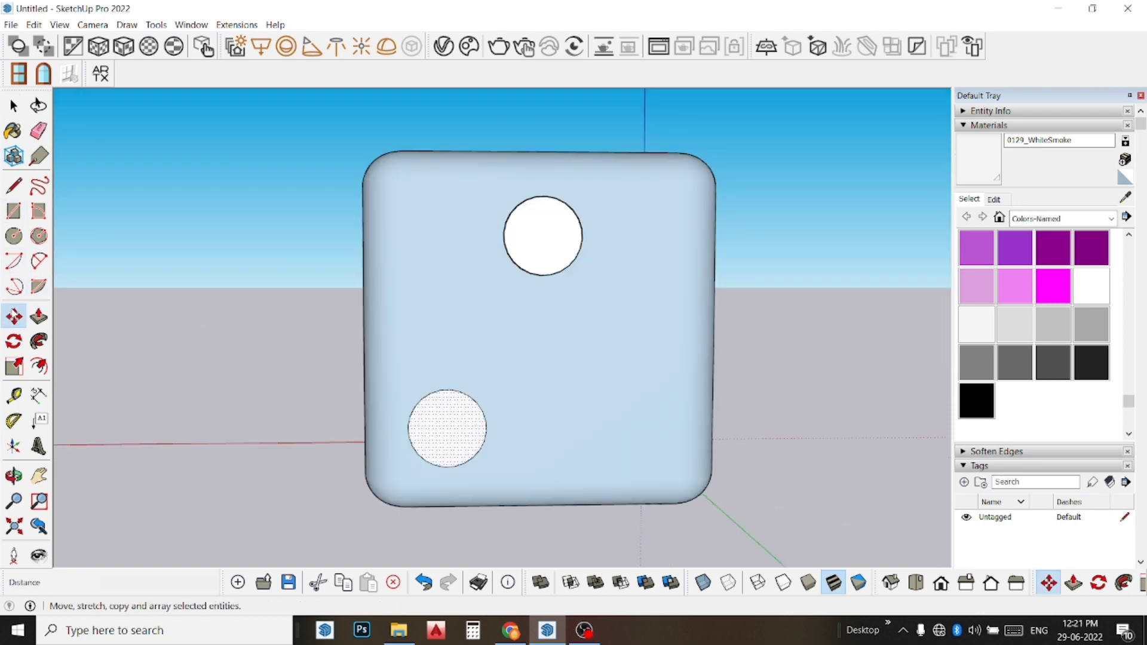
pyautogui.press('ctrl')
pyautogui.click(441, 342)
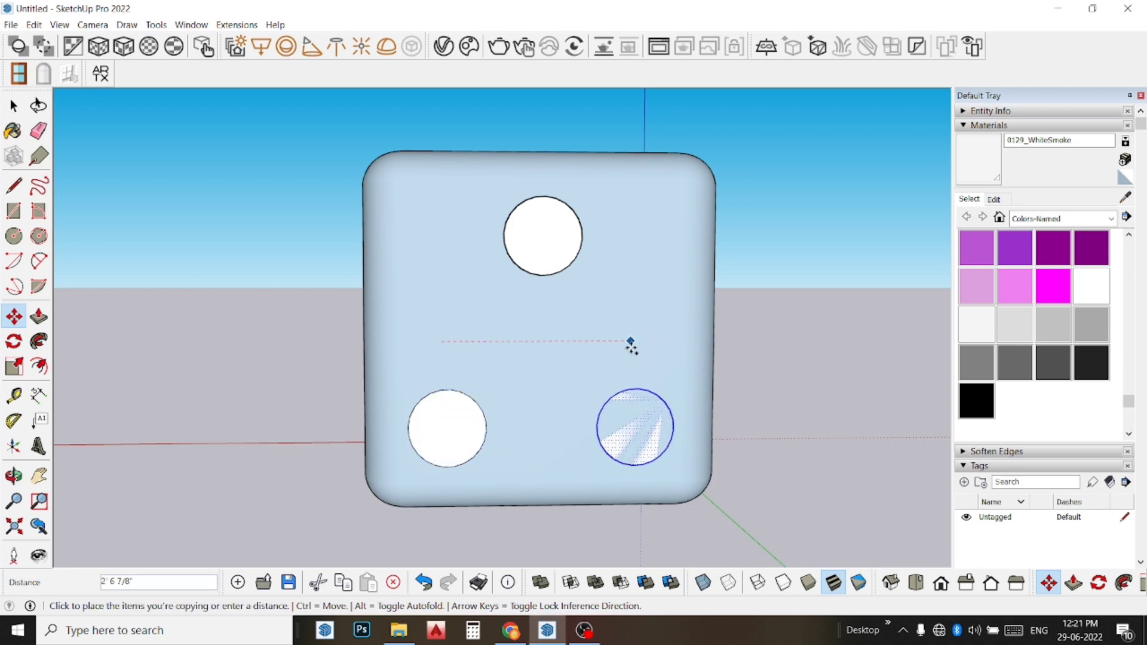
pyautogui.click(631, 342)
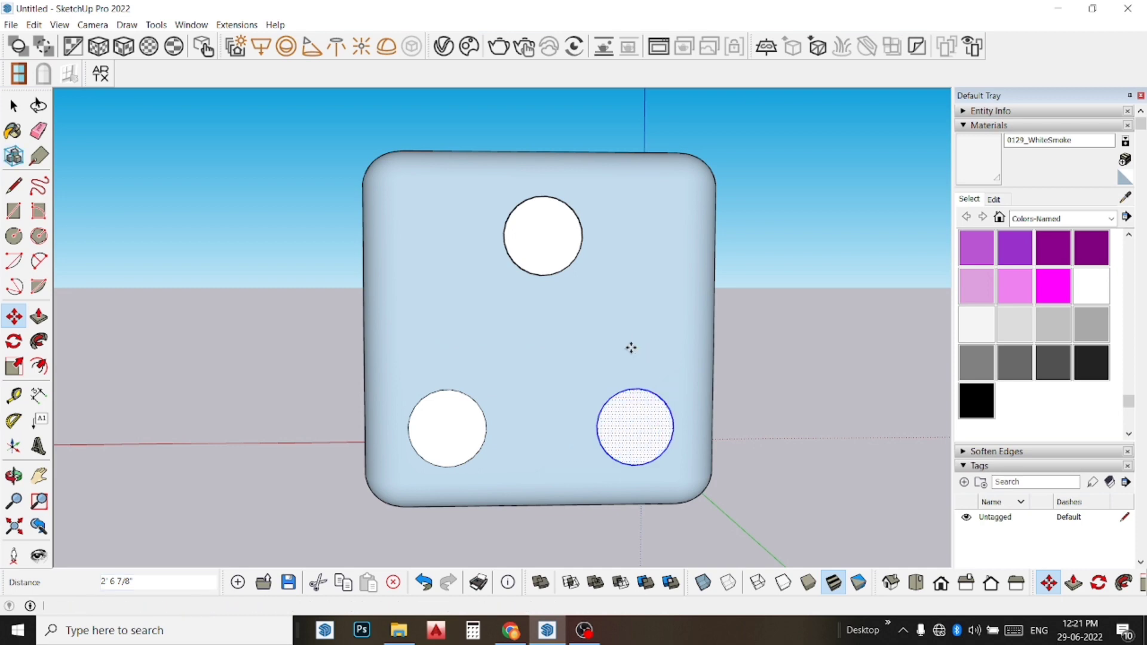
pyautogui.press('space')
pyautogui.click(797, 394)
# Orbit toward the die's side and snap to the Left standard view.
pyautogui.moveTo(746, 378)
pyautogui.mouseDown(button='middle')
pyautogui.moveTo(304, 413)
pyautogui.moveTo(335, 450)
pyautogui.moveTo(336, 435)
pyautogui.mouseUp(button='middle')
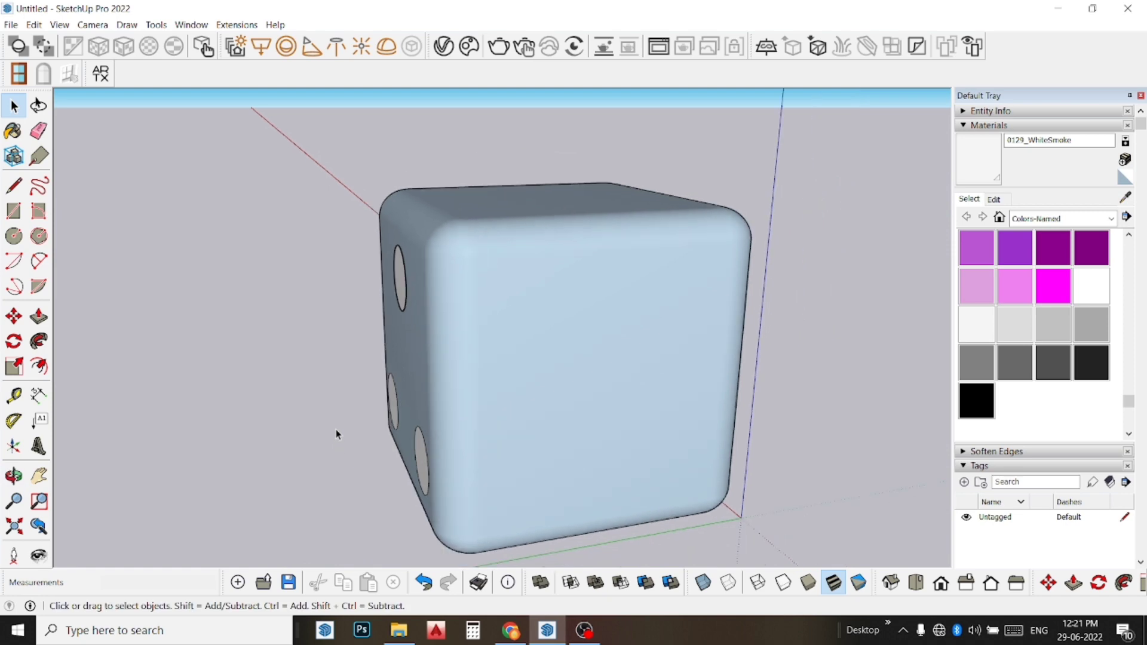
pyautogui.moveTo(709, 364)
pyautogui.mouseDown(button='middle')
pyautogui.moveTo(460, 300)
pyautogui.moveTo(490, 260)
pyautogui.mouseUp(button='middle')
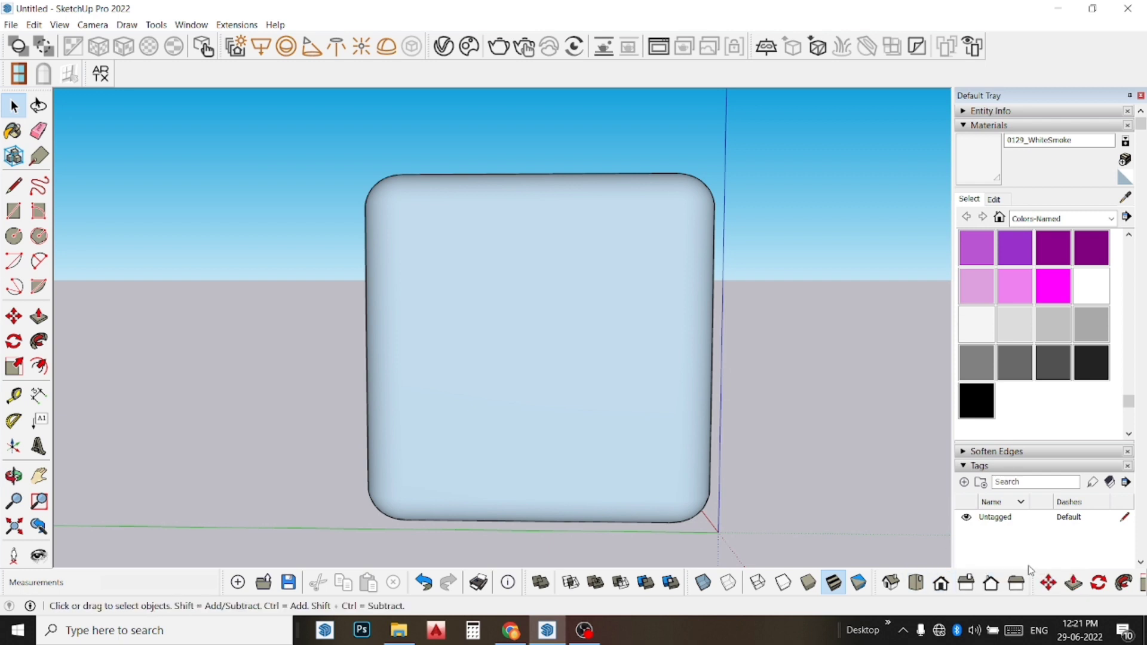
pyautogui.click(1017, 583)
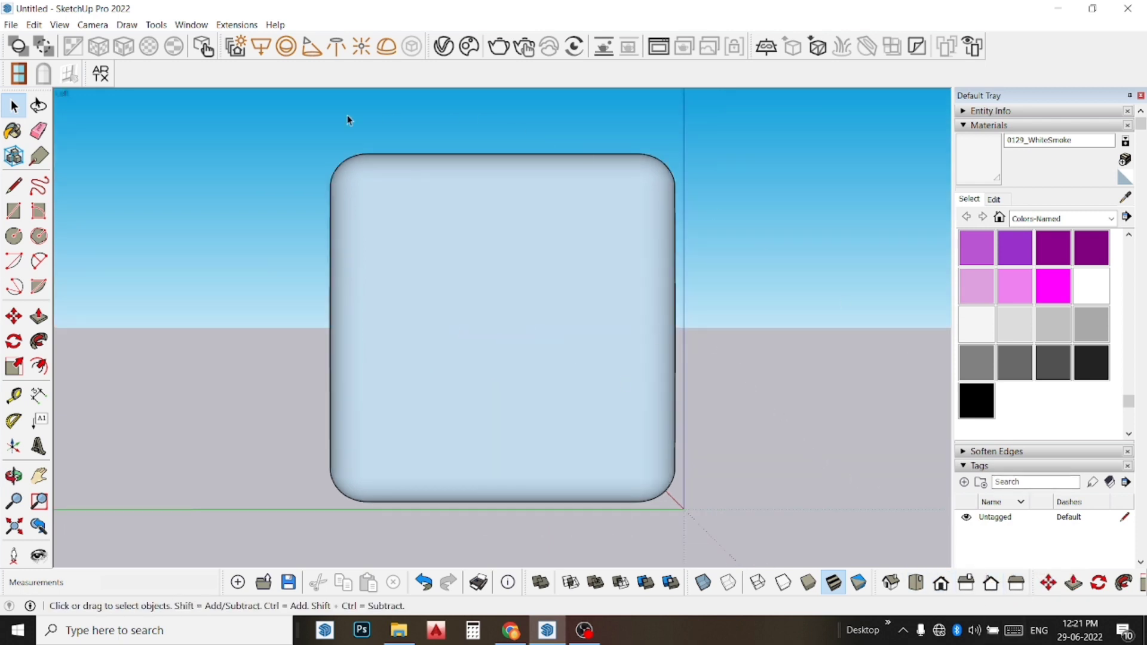
# Draw a circle near the upper left of the face and paint it WhiteSmoke.
pyautogui.click(15, 235)
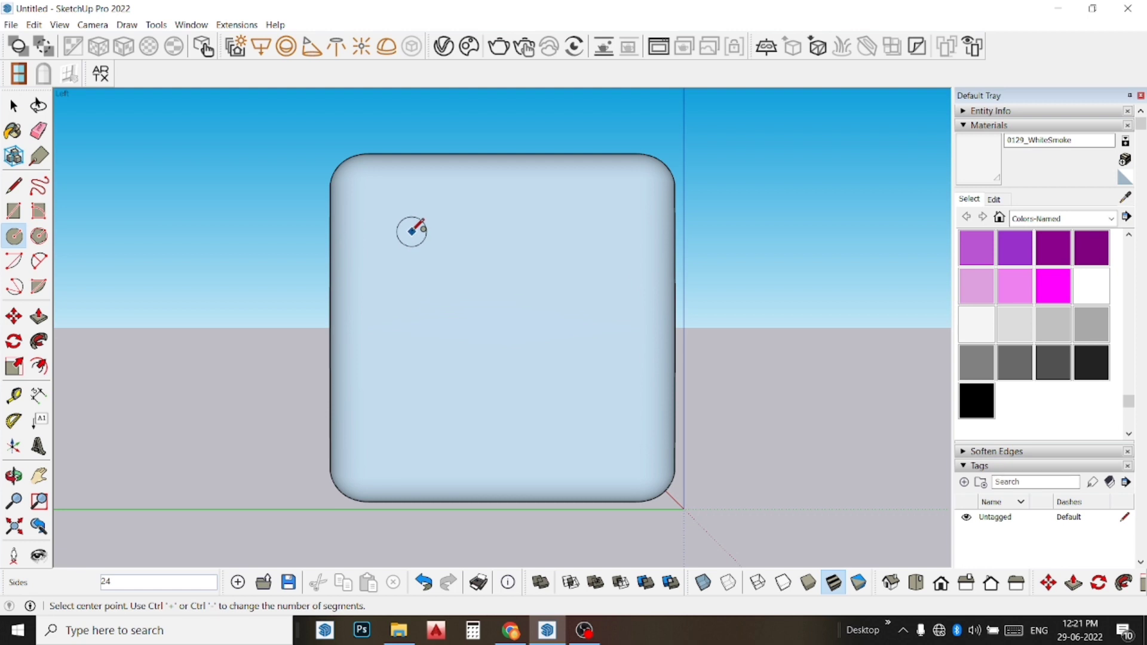
pyautogui.click(420, 243)
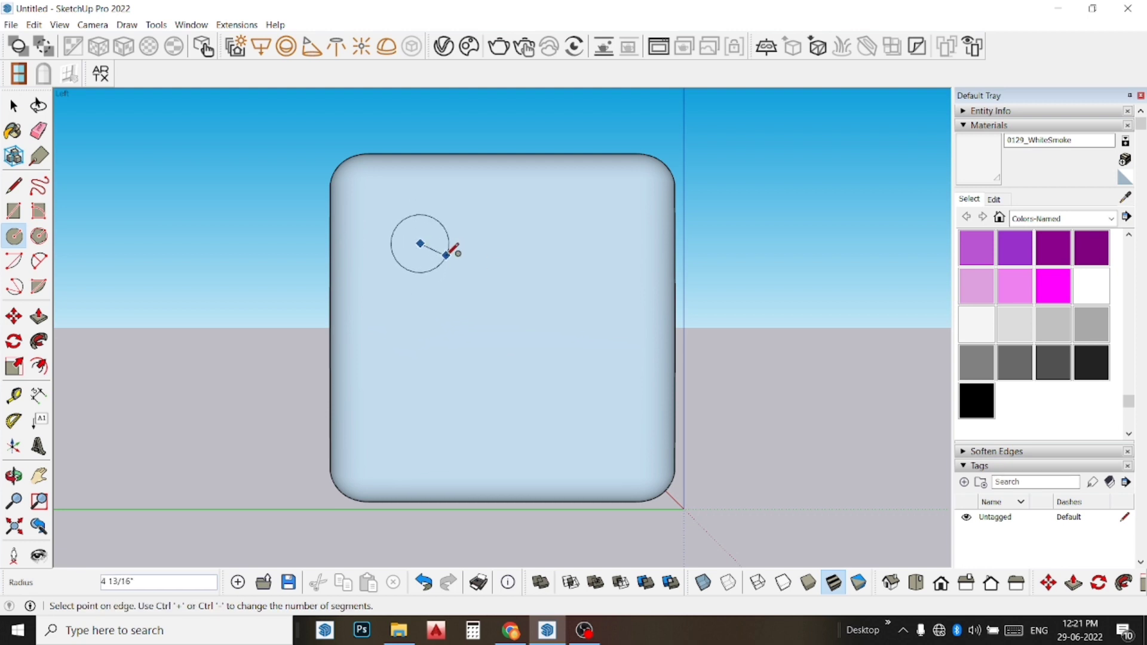
pyautogui.click(453, 256)
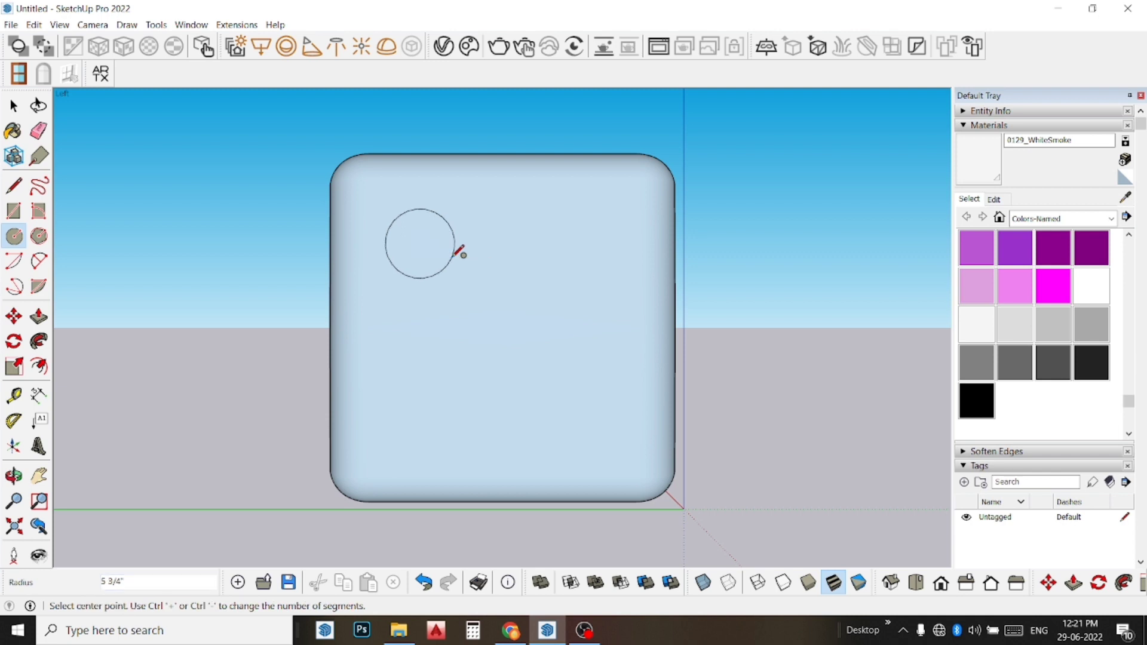
pyautogui.press('space')
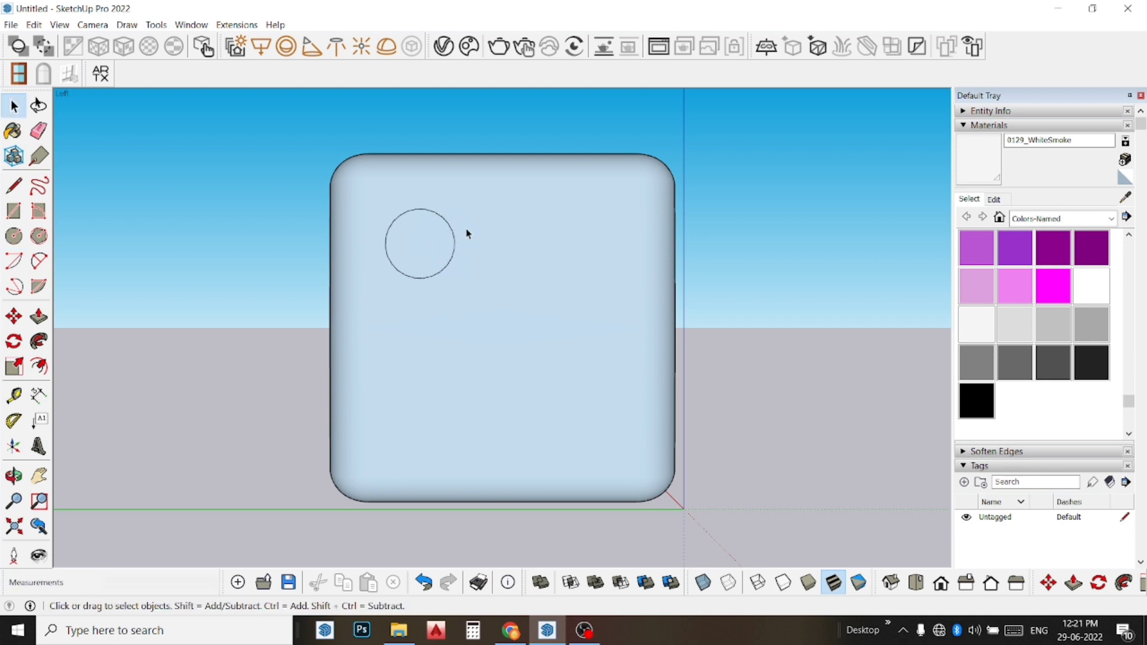
pyautogui.click(436, 240)
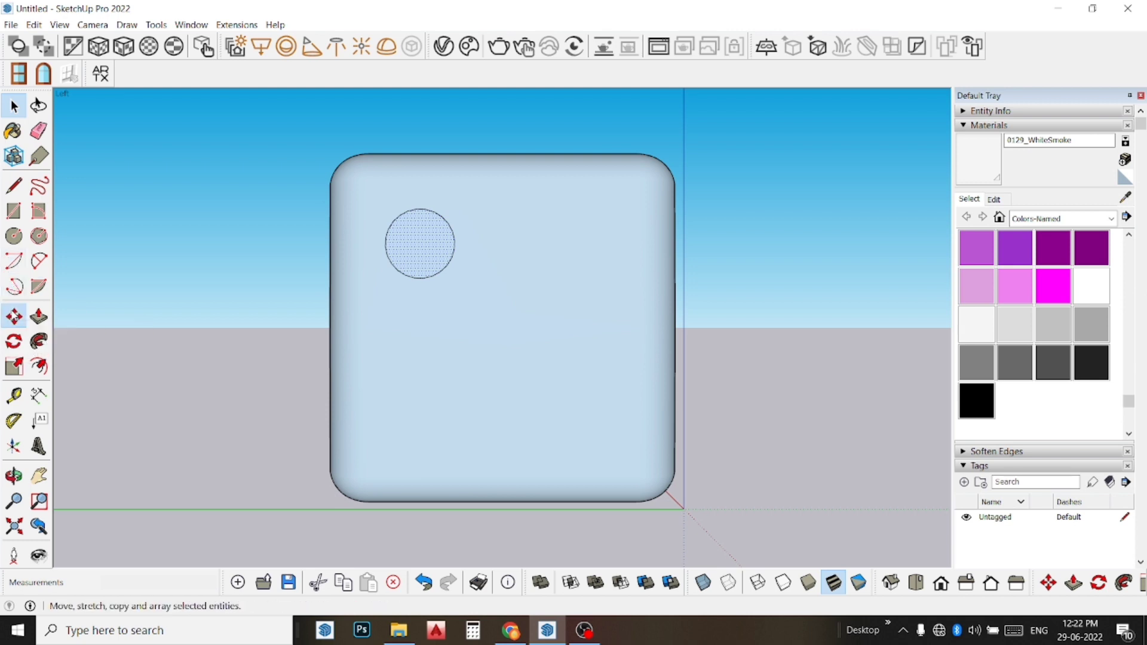
pyautogui.click(13, 316)
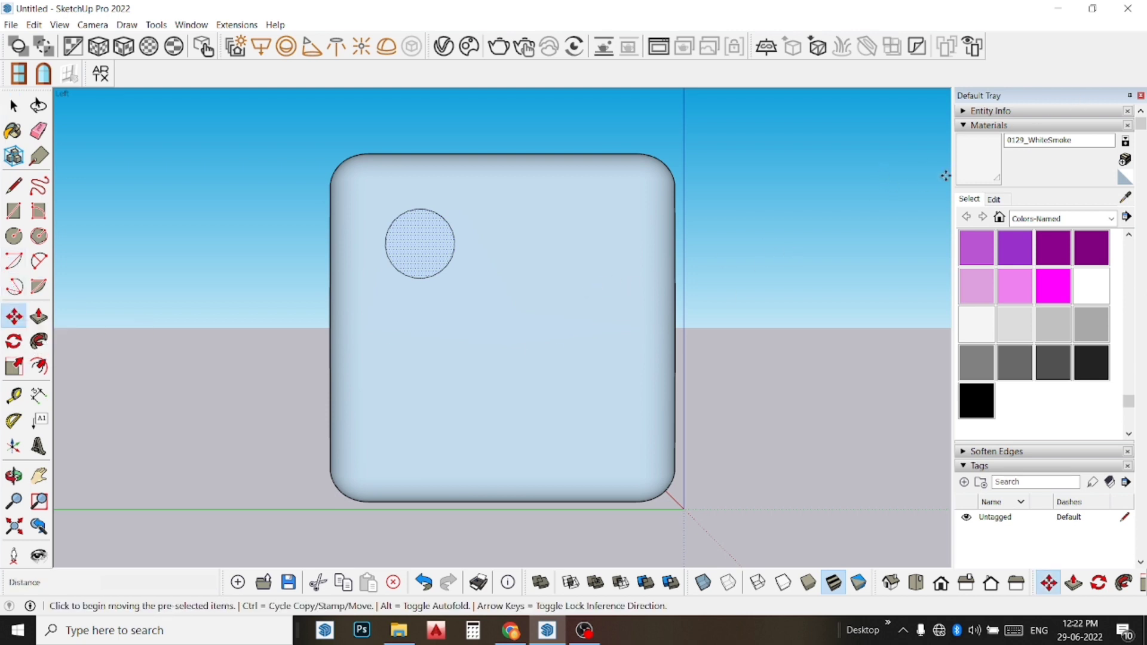
pyautogui.click(980, 160)
pyautogui.click(418, 248)
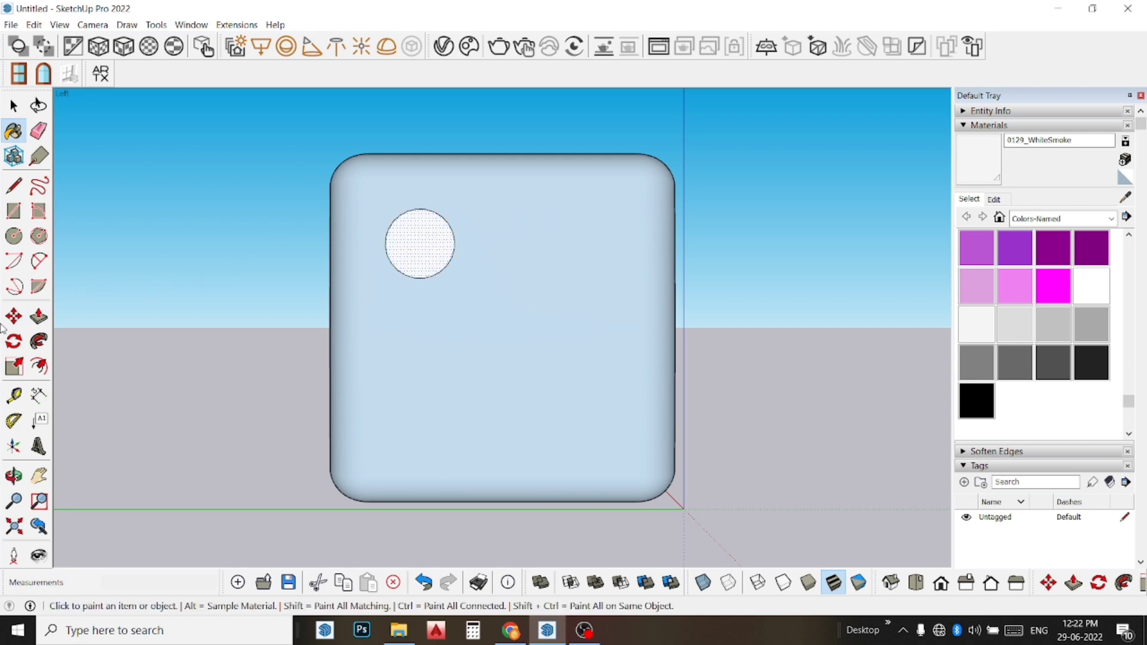
# Draw a second circle near the lower left, paint it WhiteSmoke, and select both circles.
pyautogui.click(13, 236)
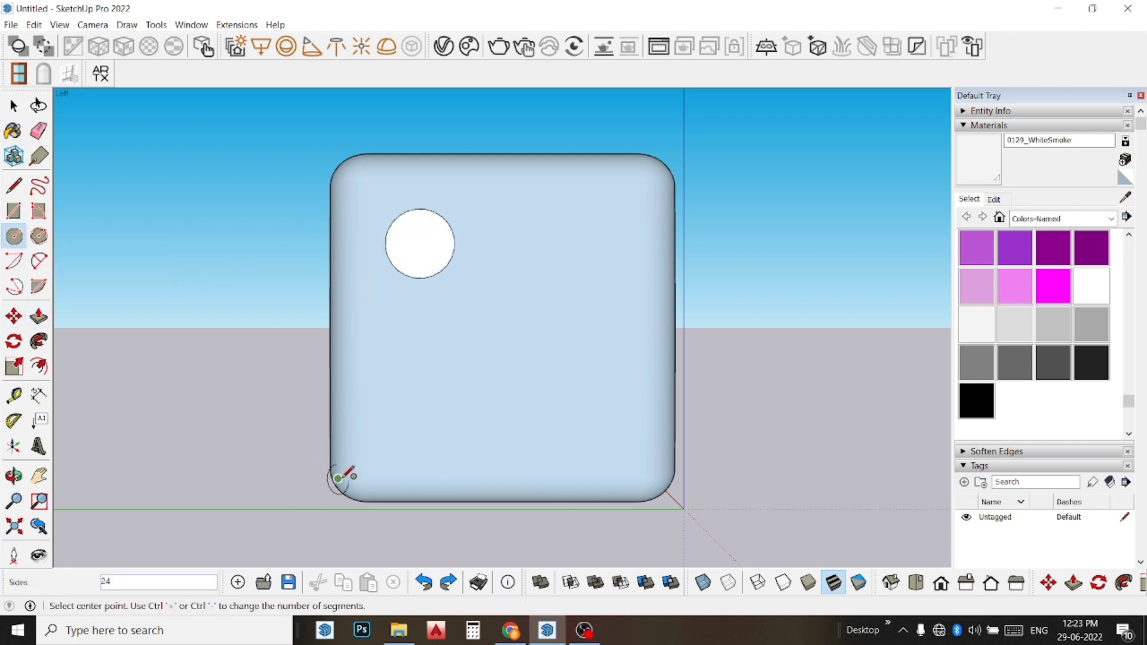
pyautogui.click(418, 429)
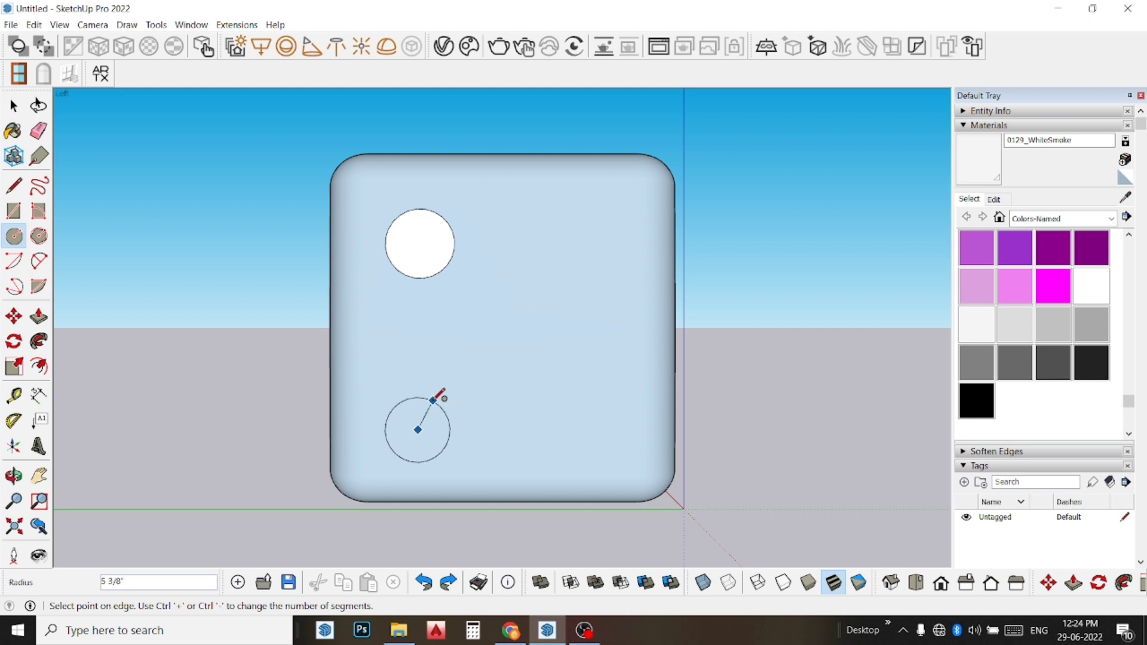
pyautogui.click(434, 399)
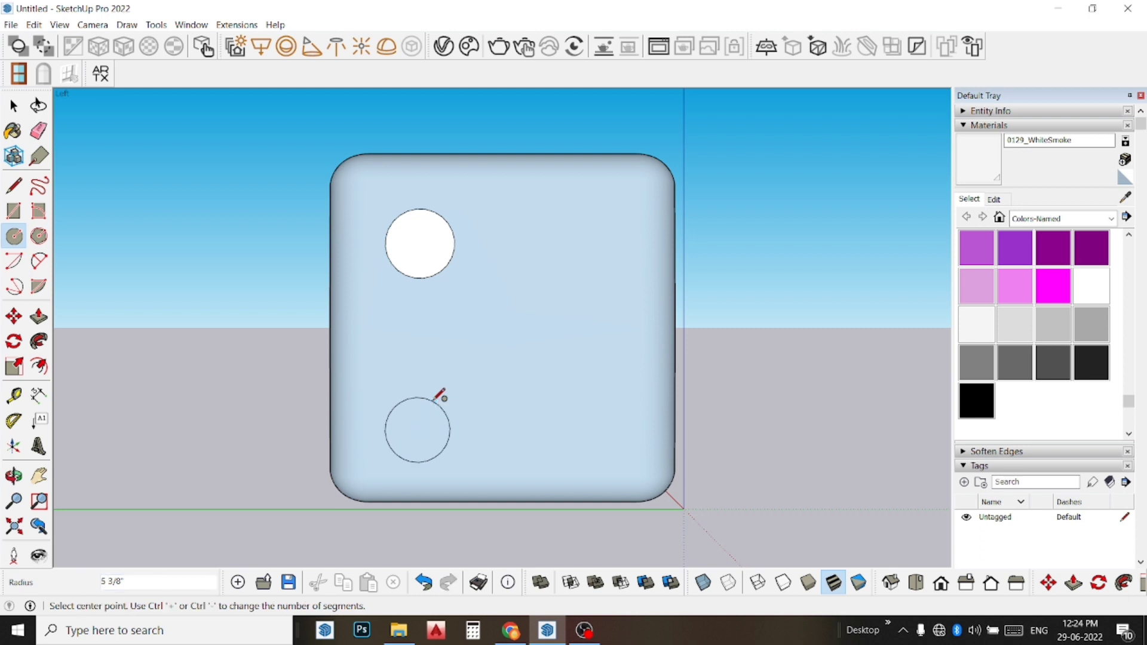
pyautogui.click(968, 178)
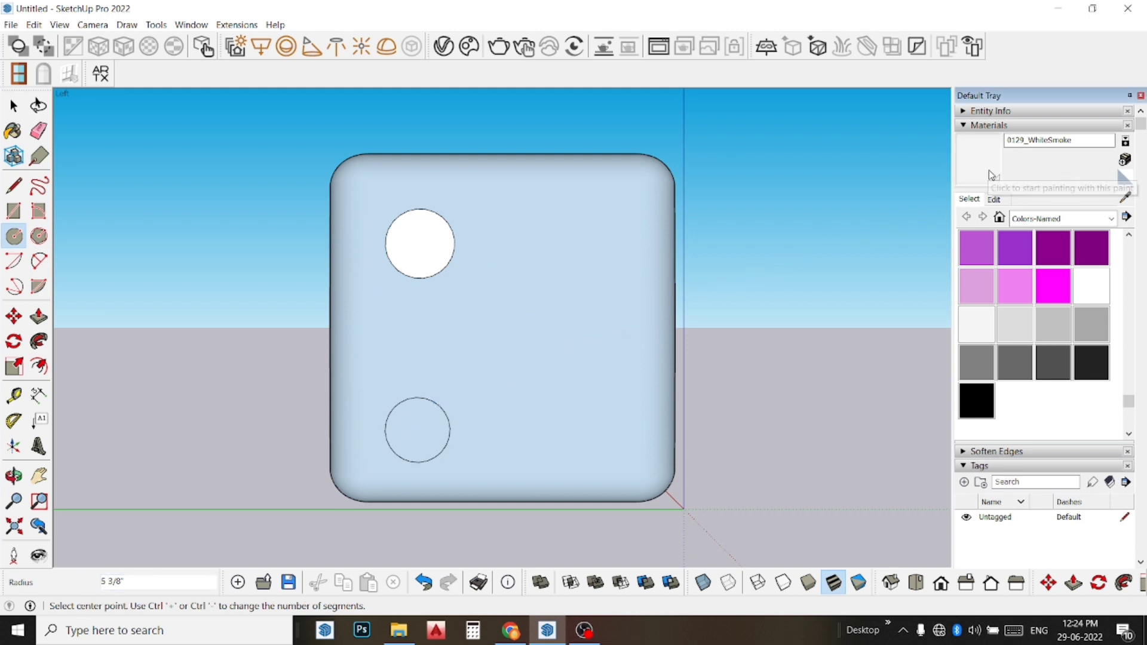
pyautogui.click(430, 433)
pyautogui.press('space')
pyautogui.click(429, 437)
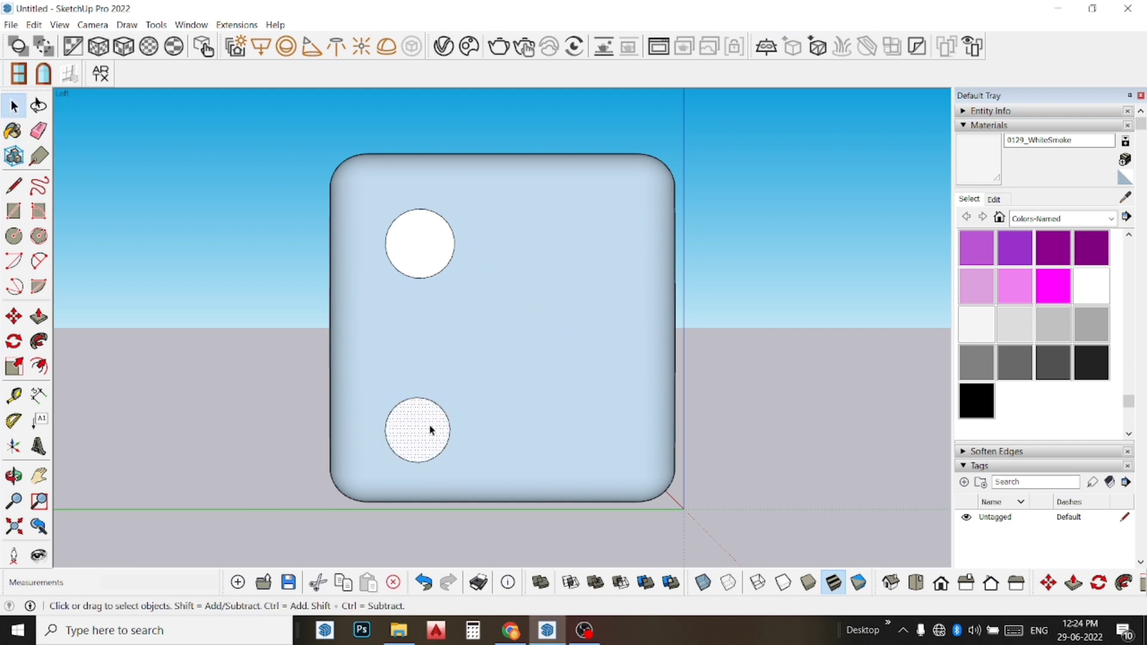
pyautogui.keyDown('shift'); pyautogui.click(429, 246); pyautogui.keyUp('shift')
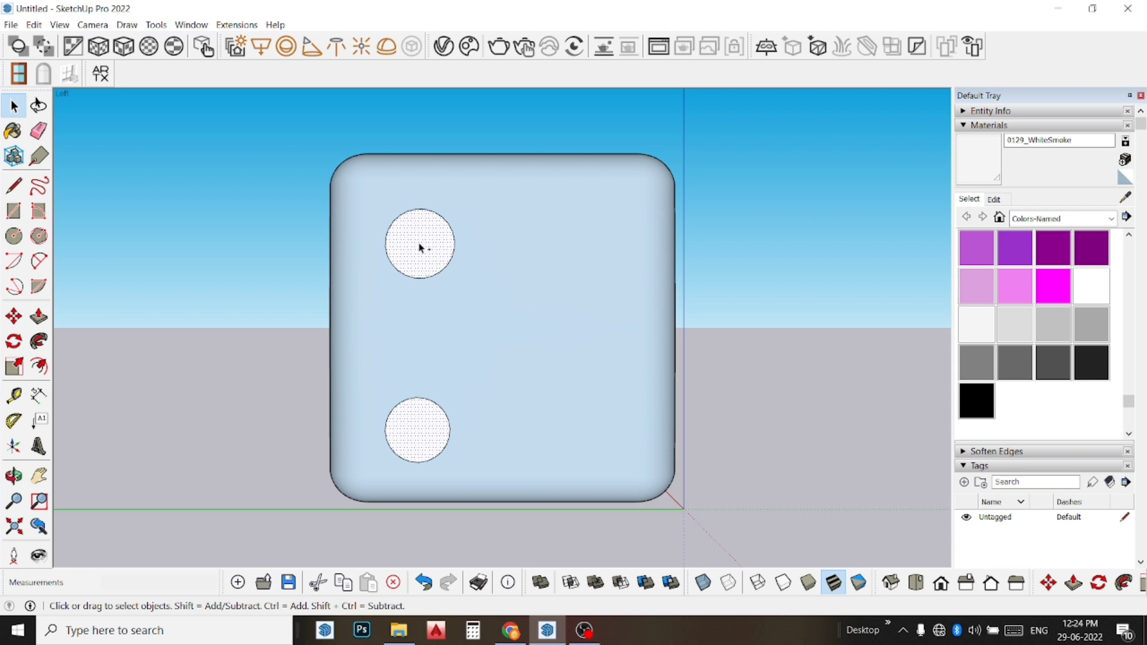
pyautogui.click(14, 319)
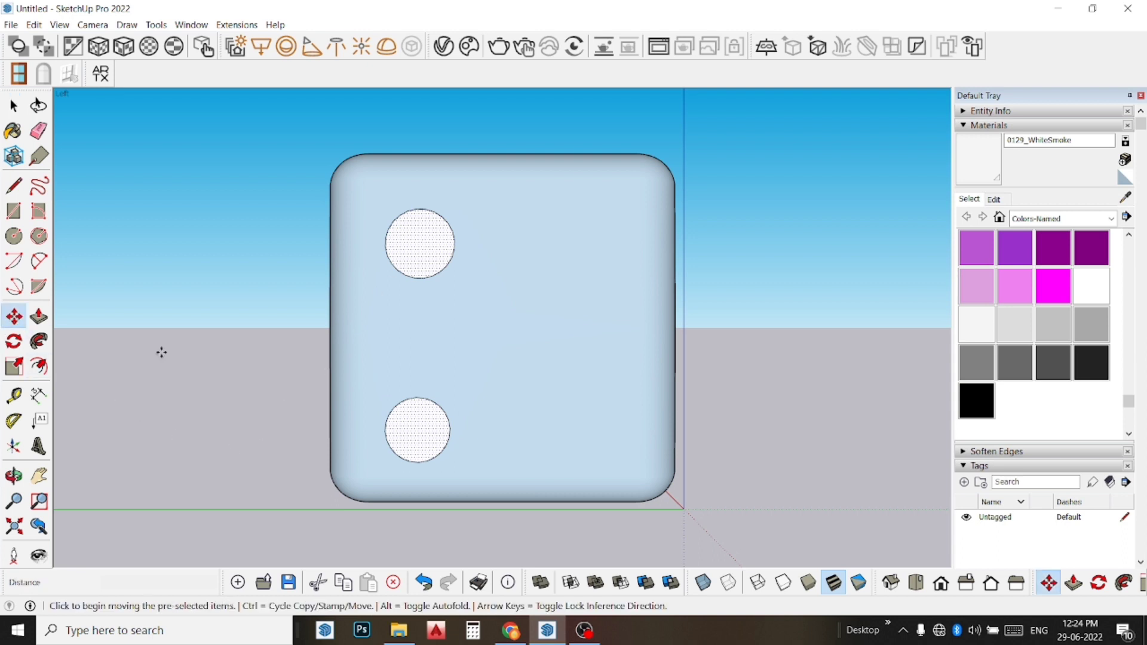
# Copy the upper-and-lower pip pair onto the face's right half.
pyautogui.click(449, 342)
pyautogui.press('ctrl')
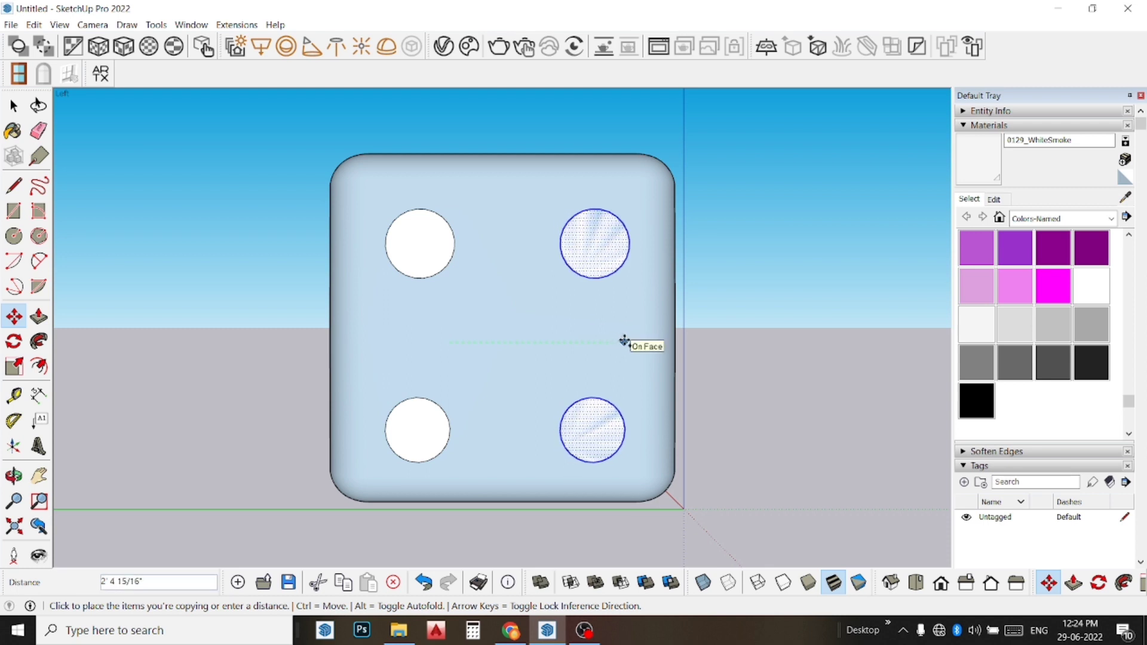
pyautogui.click(624, 340)
# Orbit above the die and switch to the Top standard view.
pyautogui.scroll(-1, 619, 304)
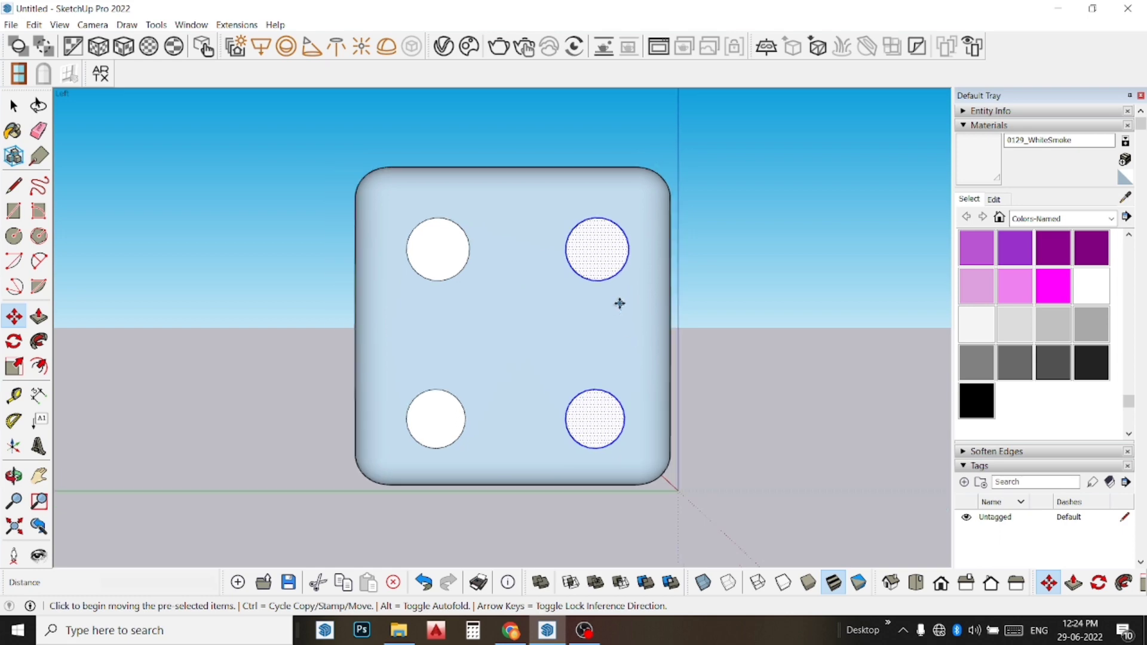
pyautogui.moveTo(616, 302); pyautogui.dragTo(321, 493, button='middle')
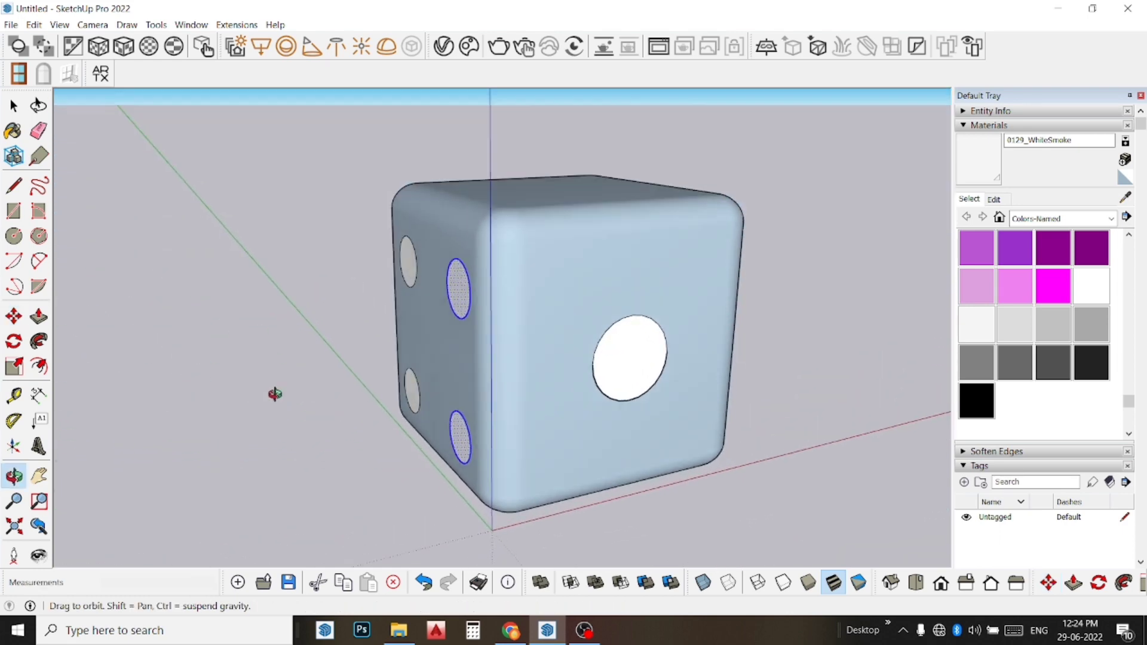
pyautogui.moveTo(350, 333); pyautogui.dragTo(351, 448, button='middle')
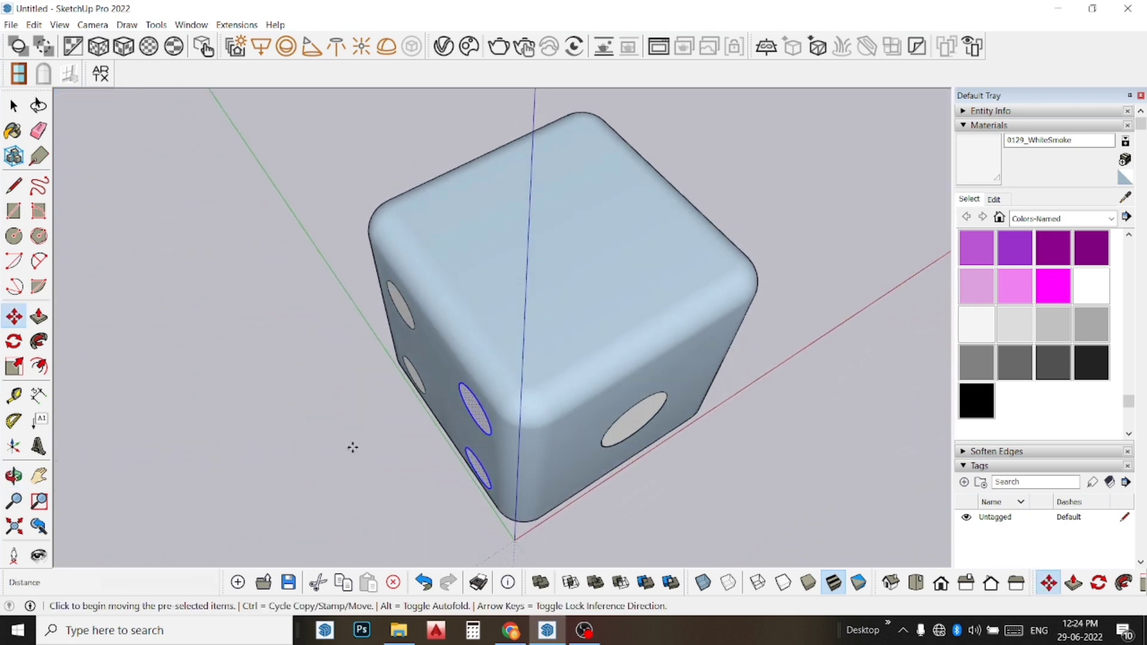
pyautogui.press('space')
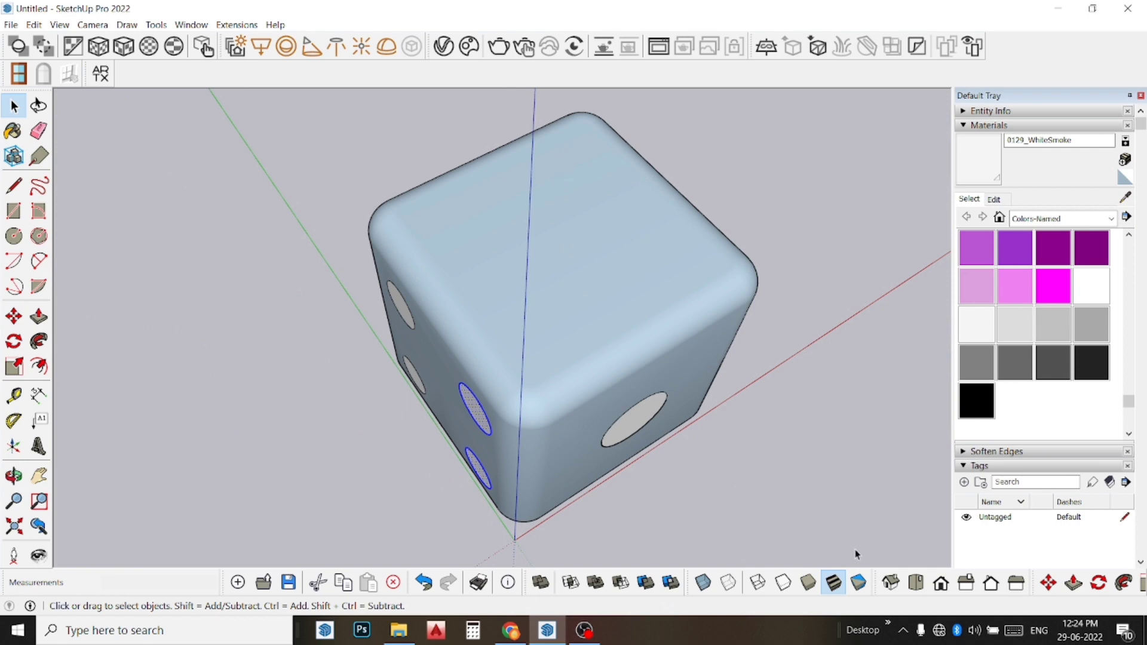
pyautogui.click(916, 583)
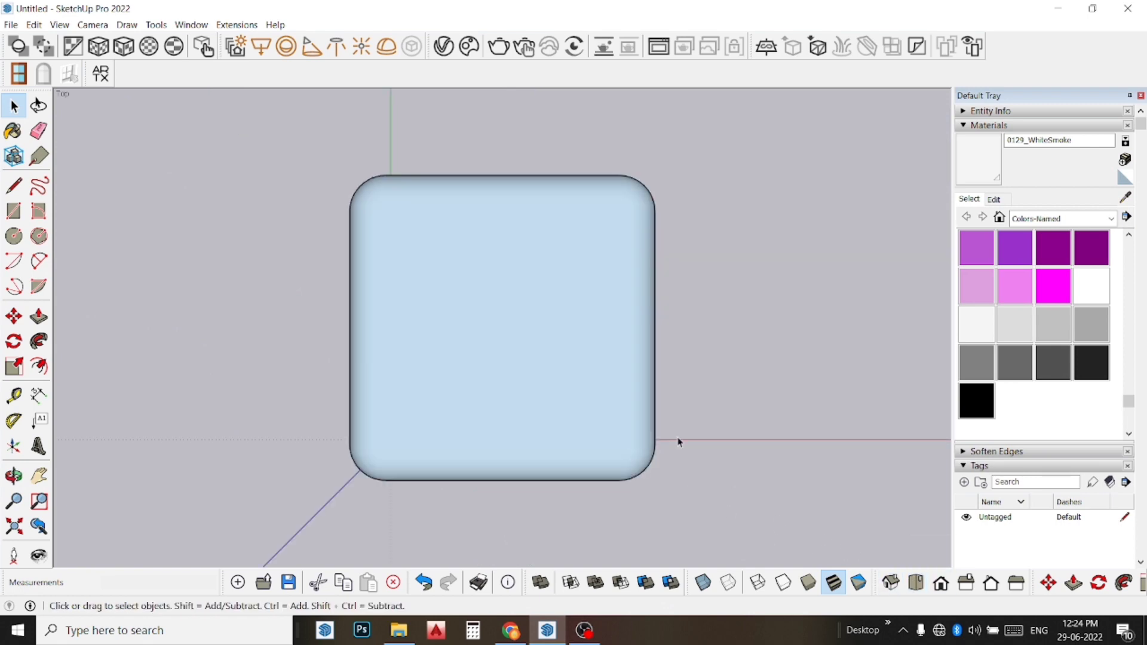
# Draw a circle near the top face's top-left corner, paint it WhiteSmoke, and select it.
pyautogui.click(732, 412)
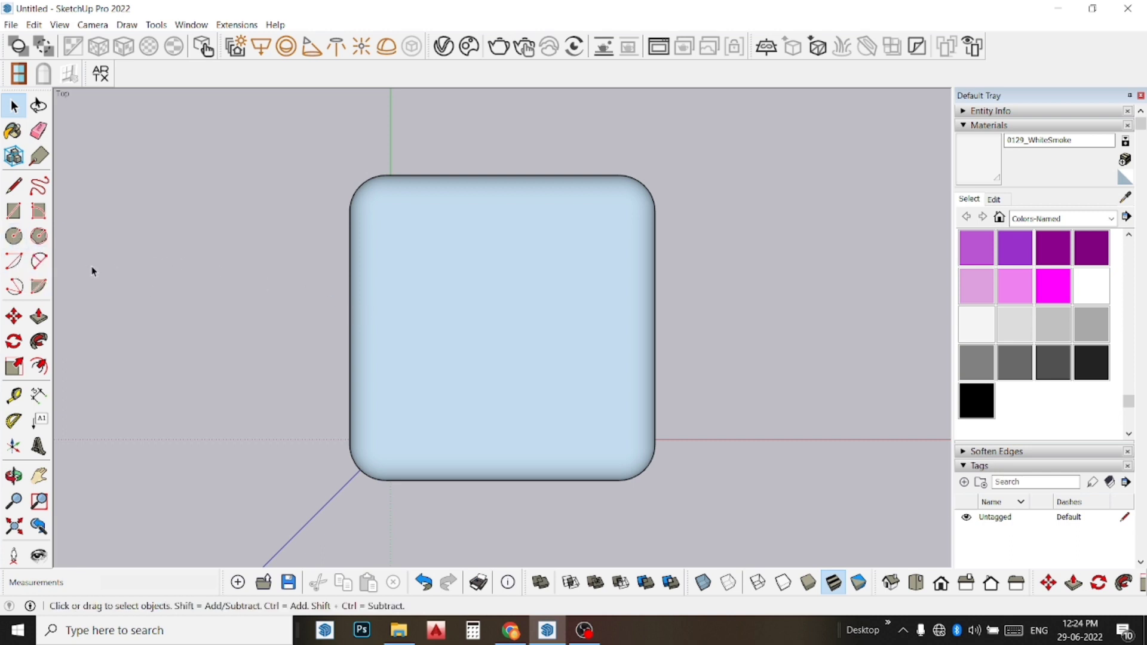
pyautogui.click(14, 236)
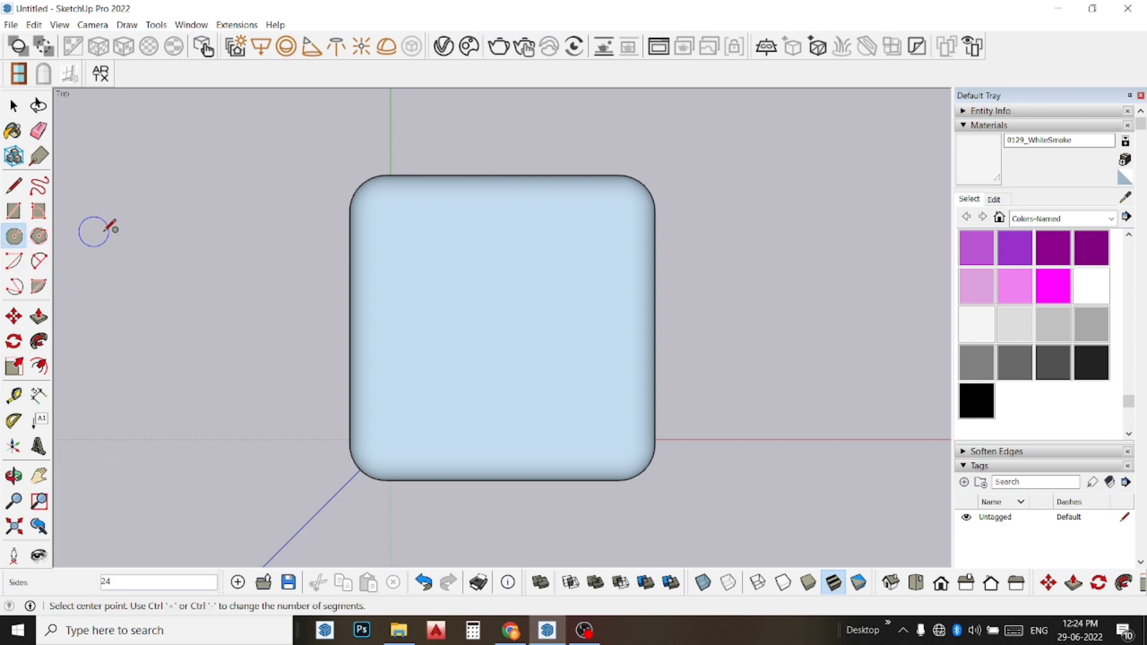
pyautogui.click(412, 240)
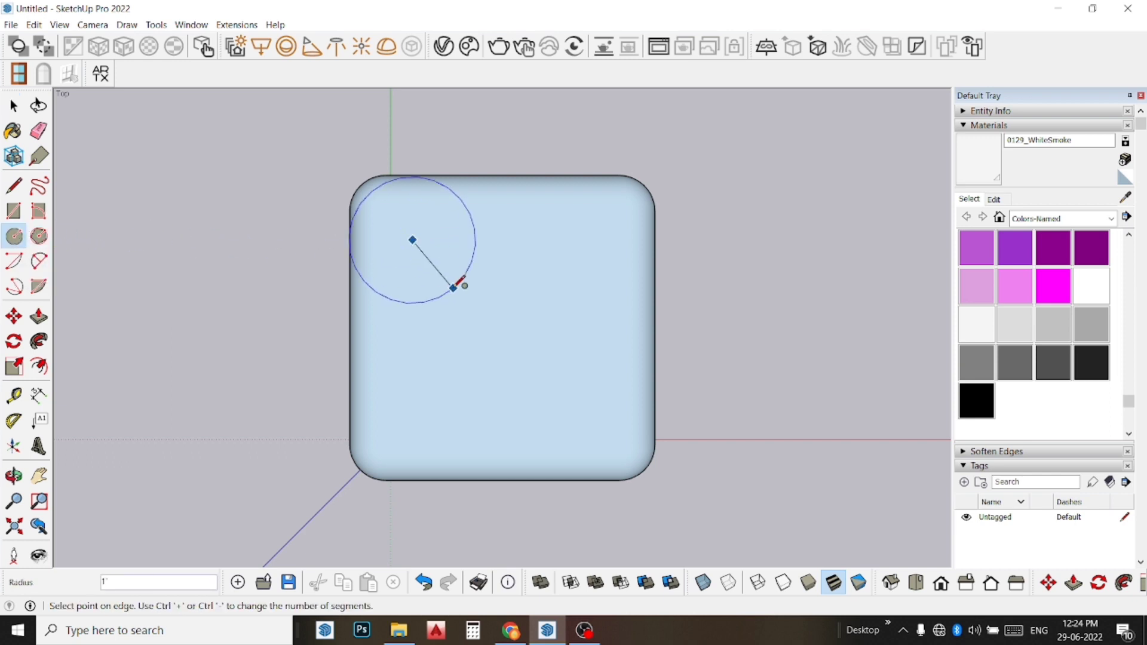
pyautogui.click(434, 263)
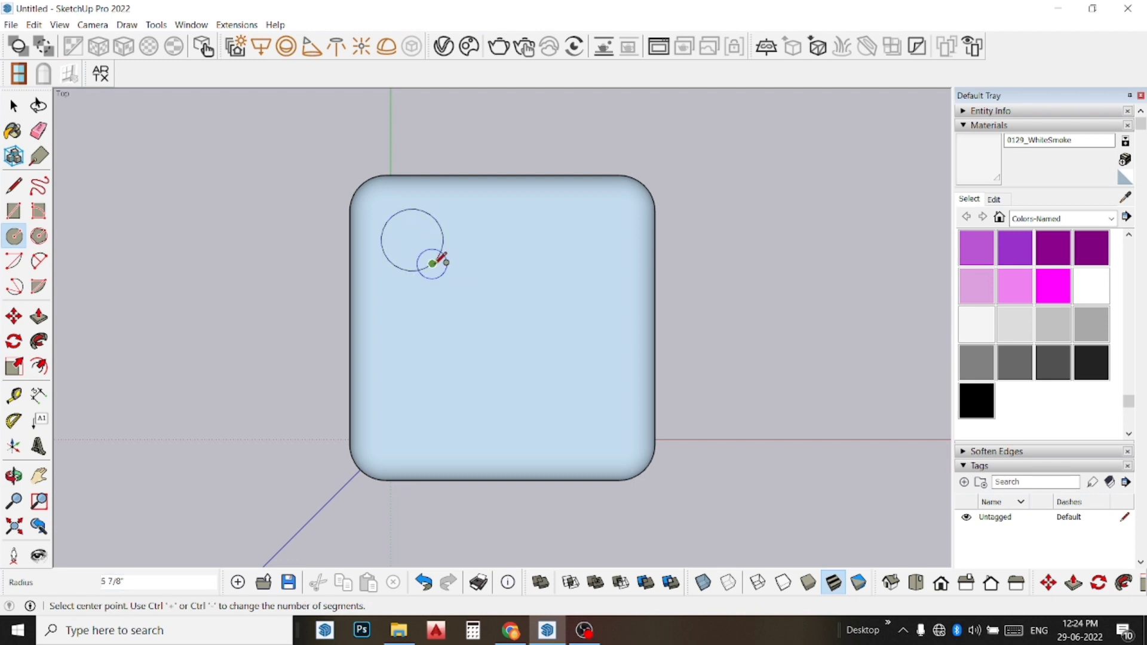
pyautogui.press('space')
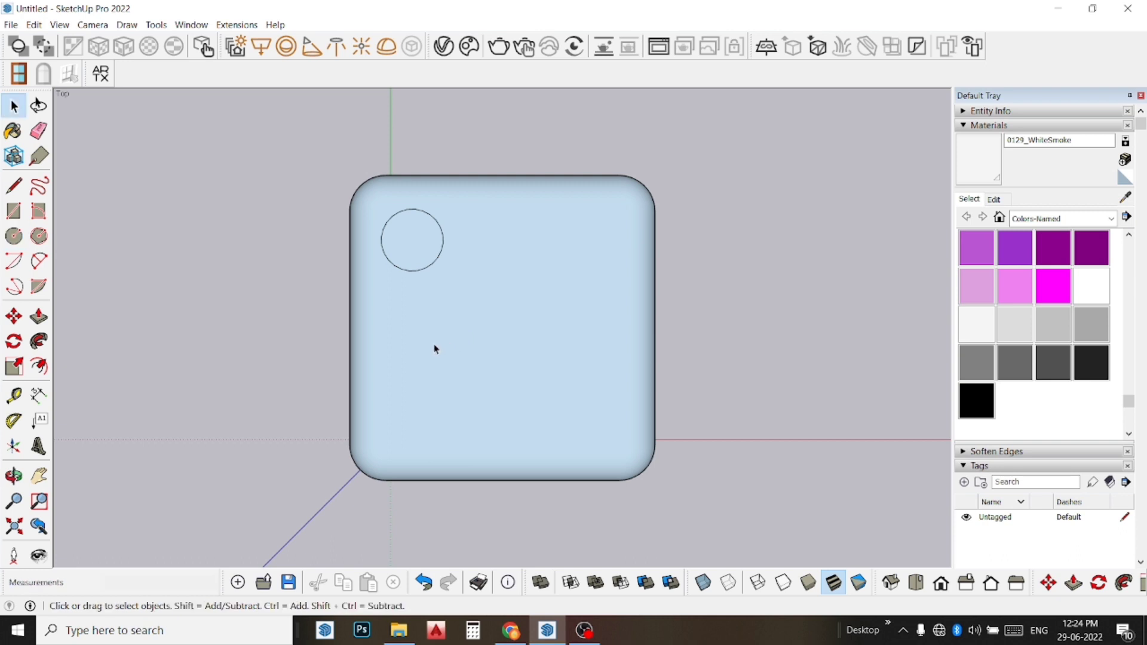
pyautogui.click(979, 159)
pyautogui.click(417, 237)
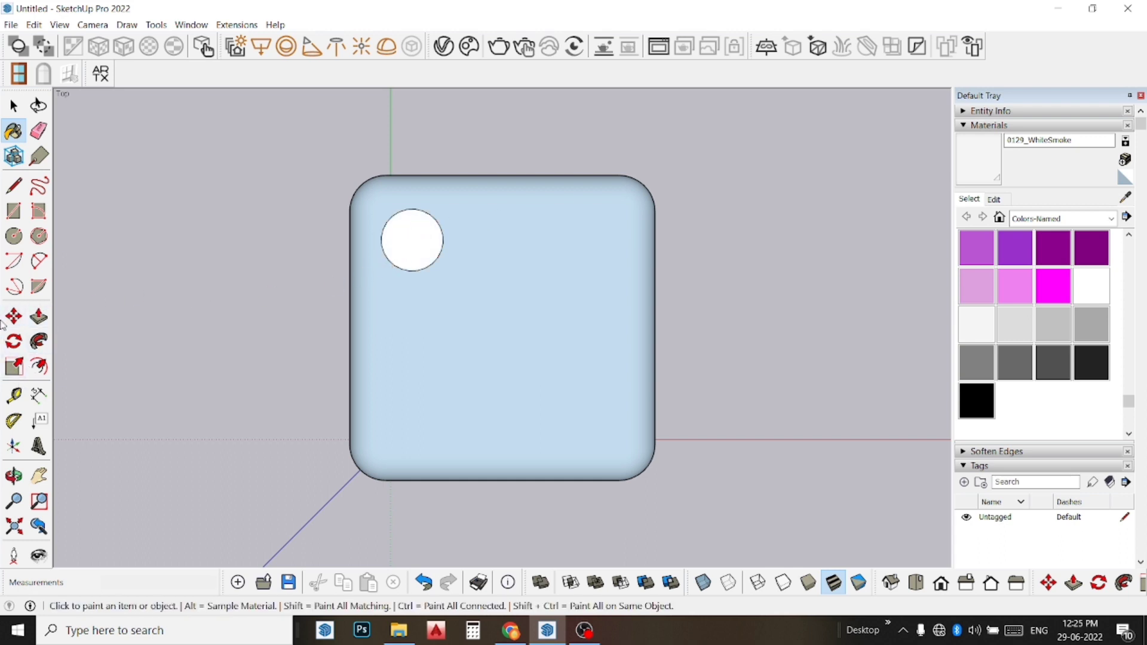
pyautogui.press('space')
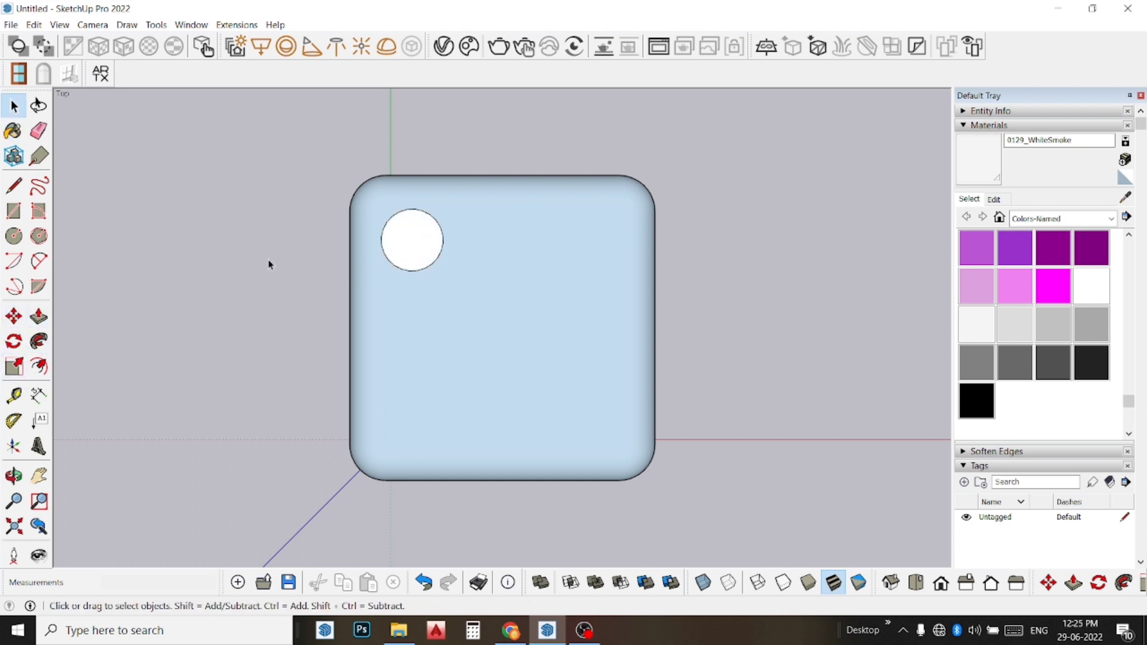
pyautogui.click(415, 256)
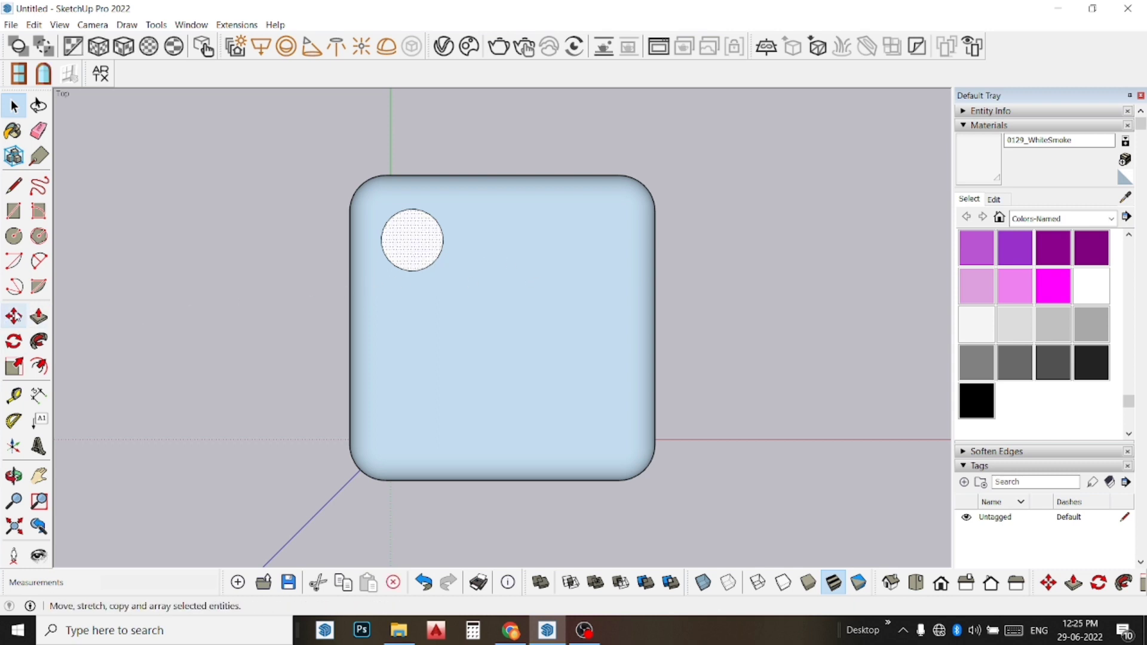
pyautogui.click(13, 316)
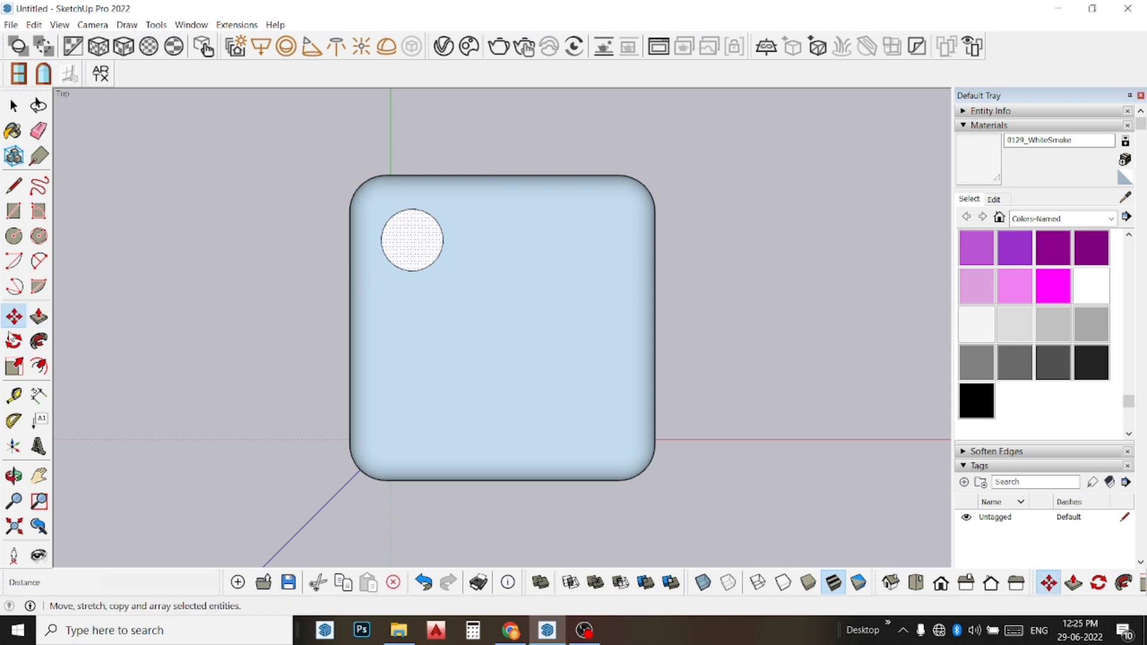
# Copy the top-left pip down to the bottom-left corner of the top face.
pyautogui.click(524, 267)
pyautogui.press('ctrl')
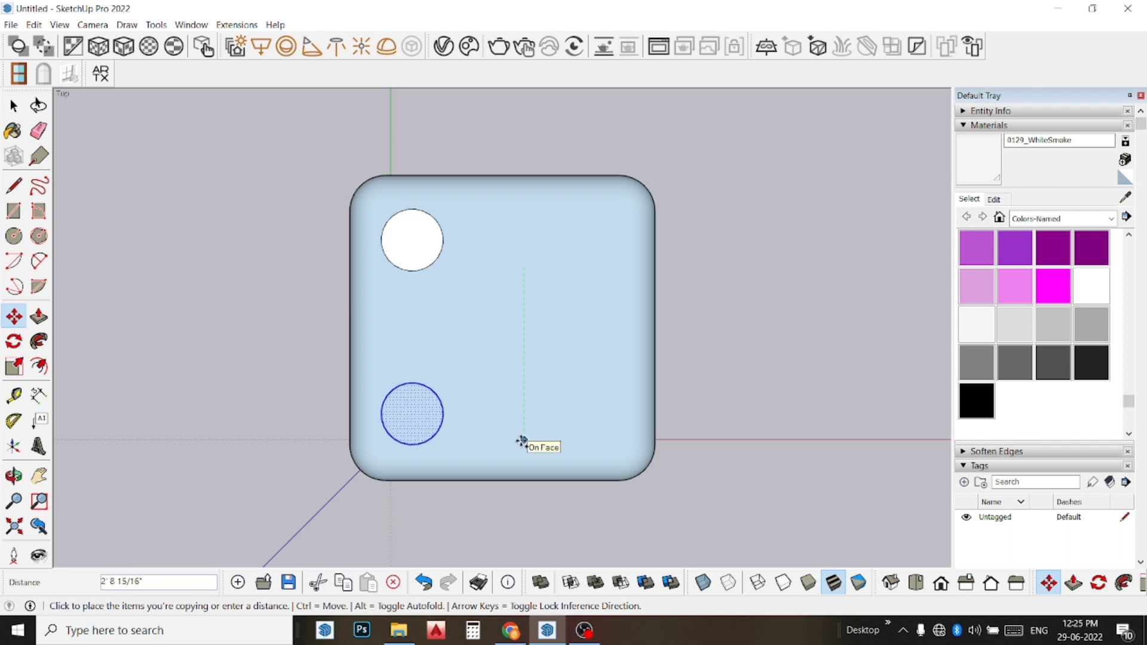
pyautogui.click(522, 441)
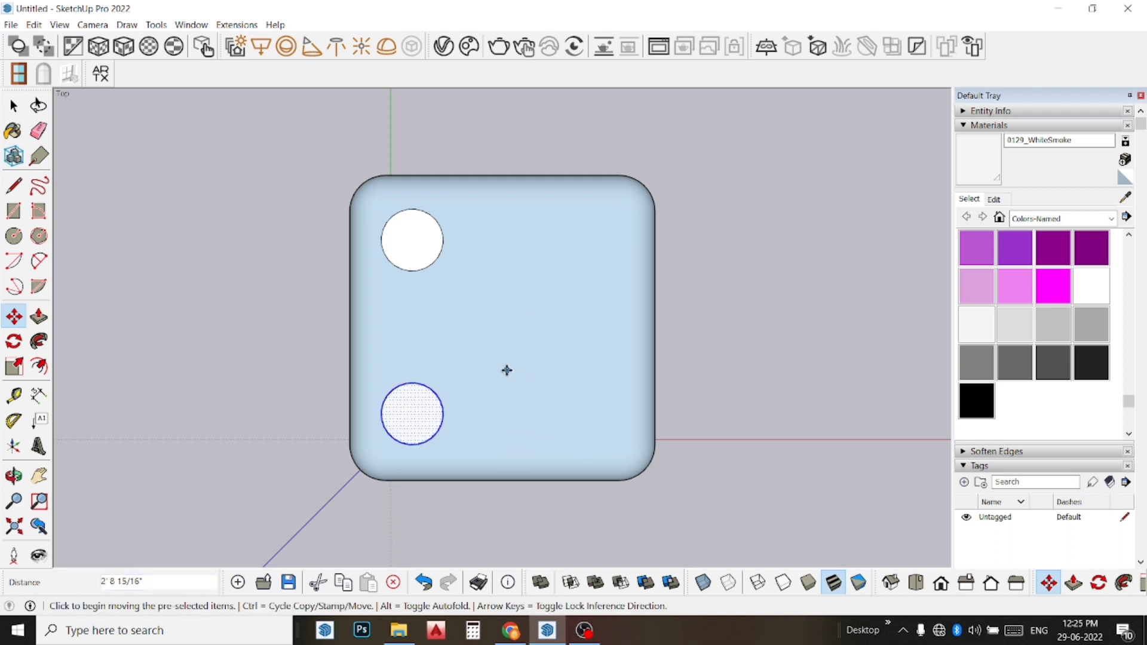
pyautogui.press('space')
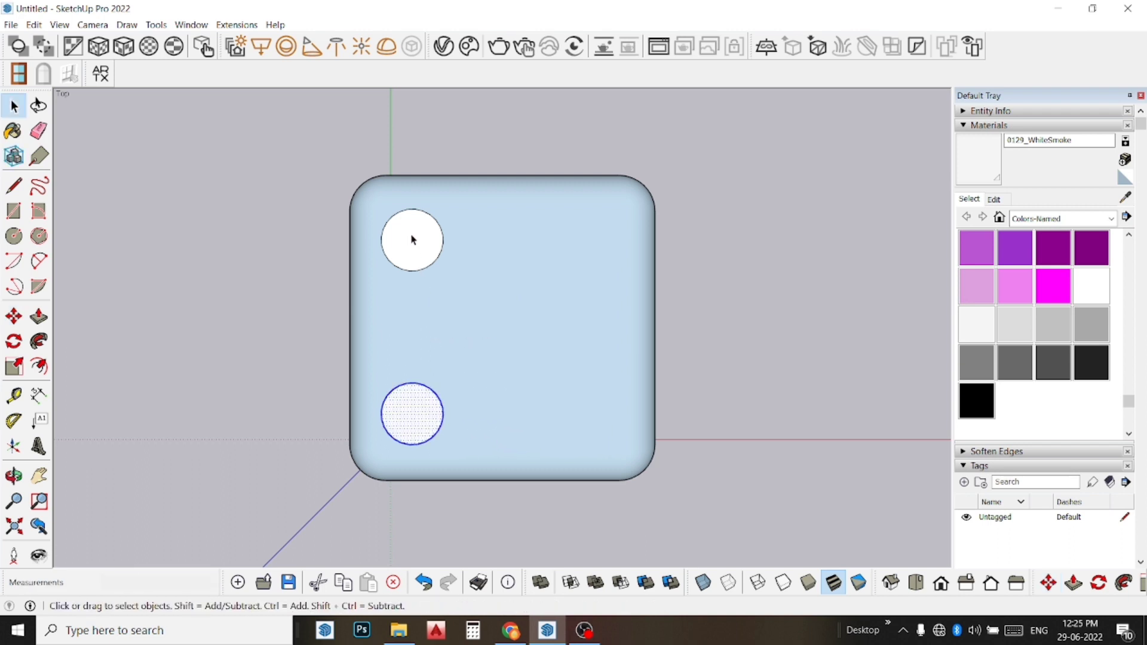
# Select both left pips and start copying them, then cancel the copy.
pyautogui.keyDown('ctrl'); pyautogui.click(411, 240); pyautogui.keyUp('ctrl')
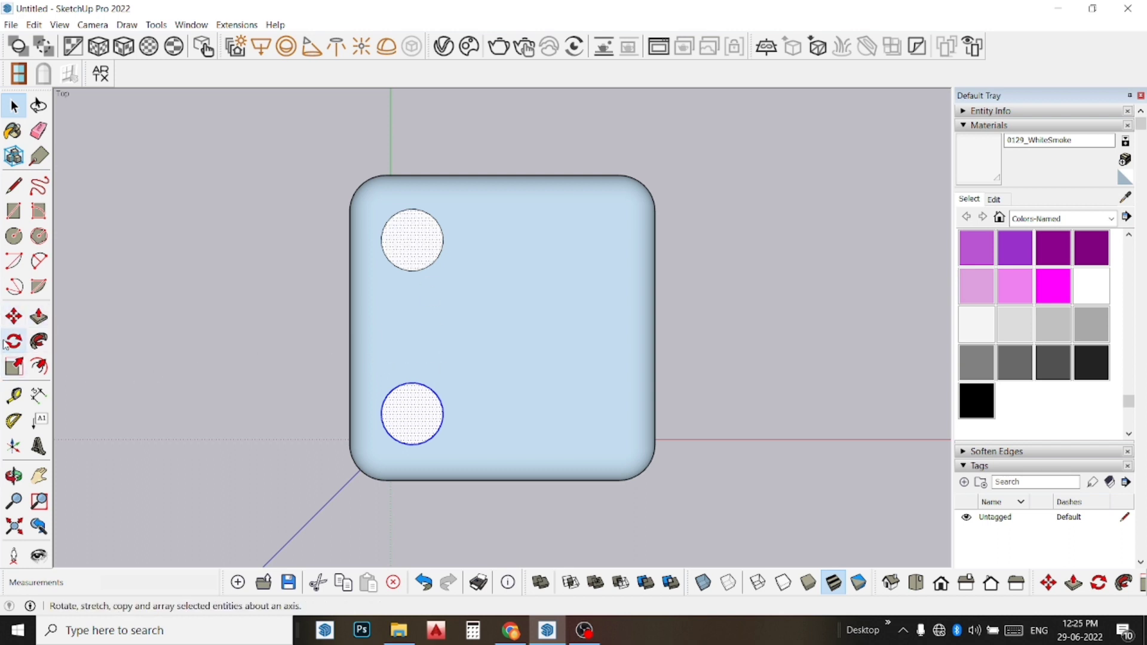
pyautogui.click(14, 317)
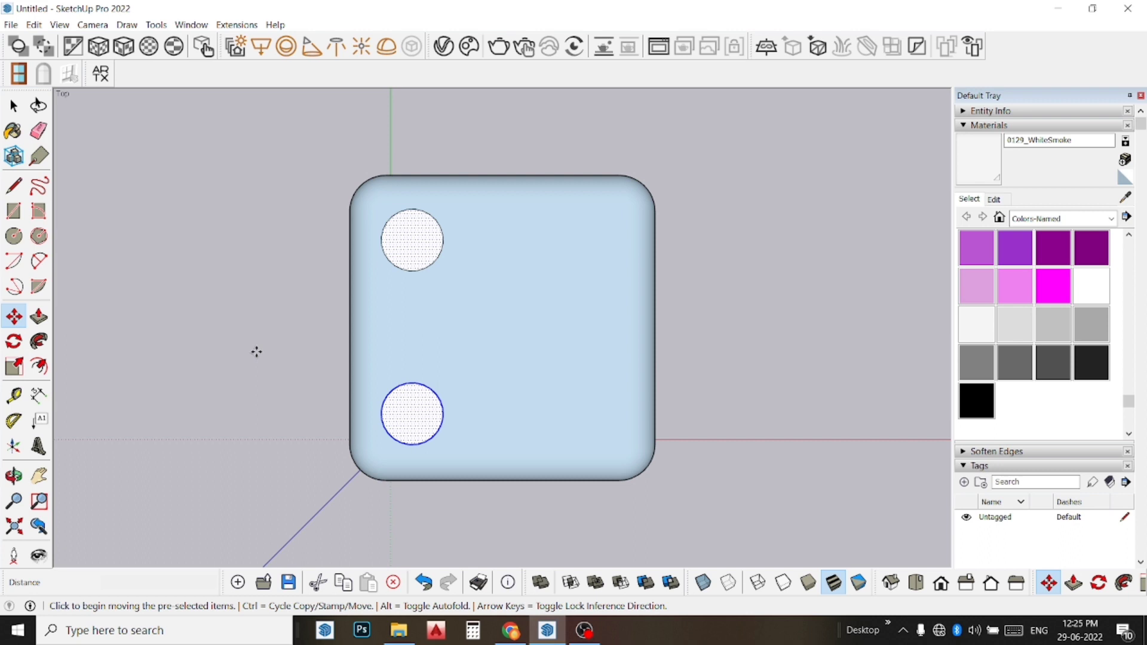
pyautogui.press('ctrl')
pyautogui.click(467, 318)
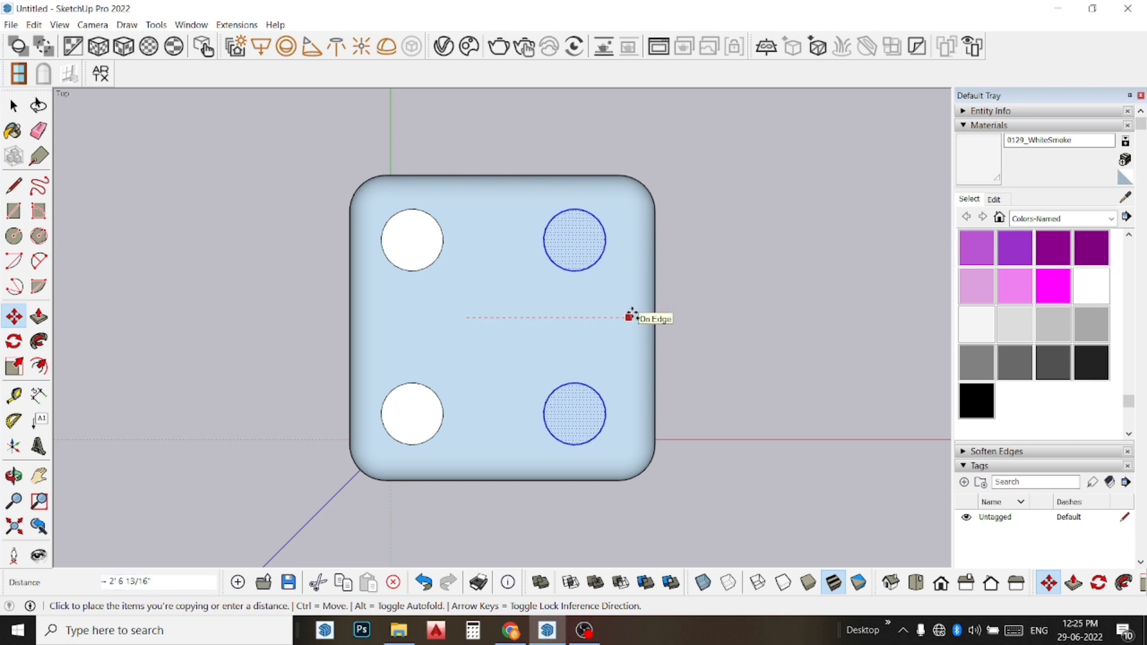
pyautogui.press('Escape')
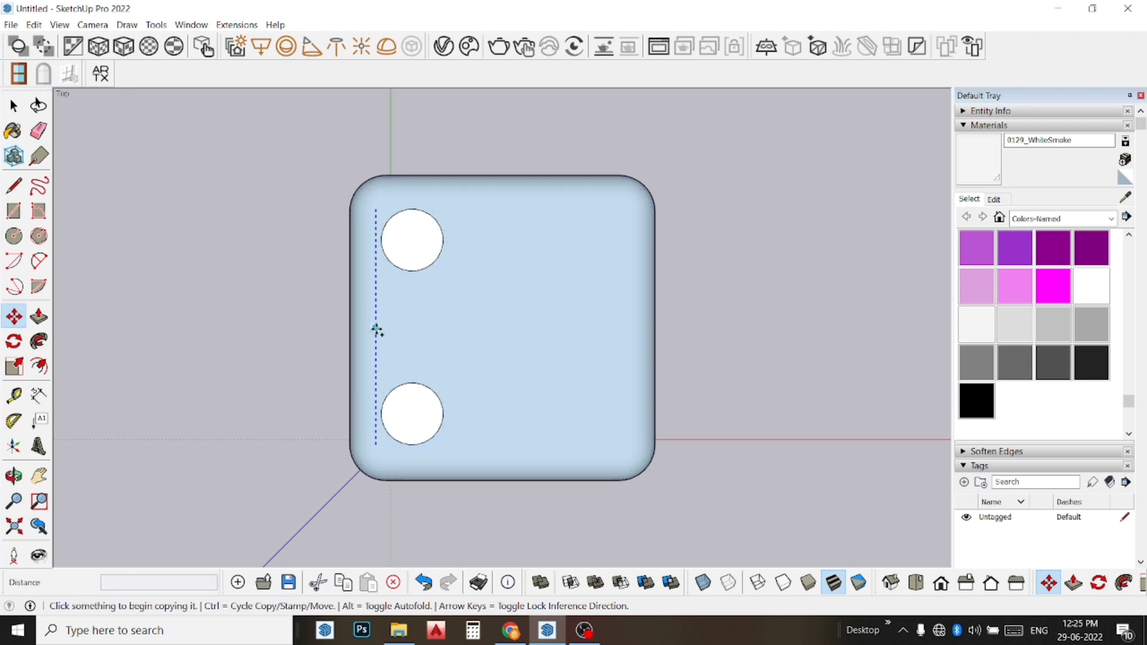
pyautogui.press('space')
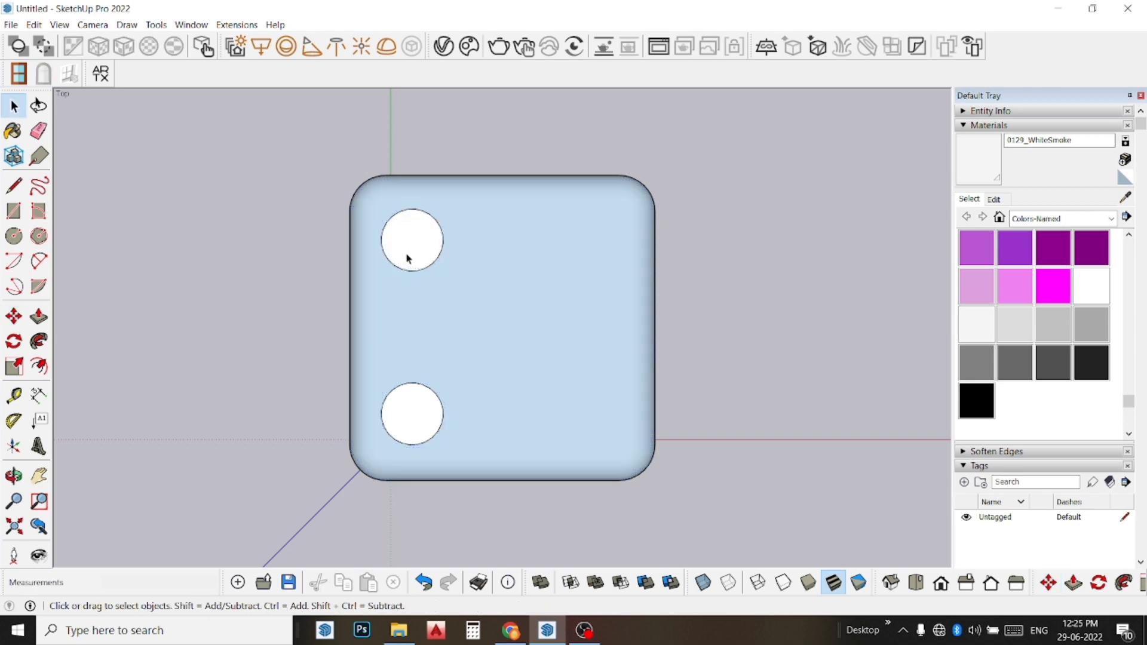
# Copy the top-left and bottom-left pips across to the right-hand corners.
pyautogui.click(406, 258)
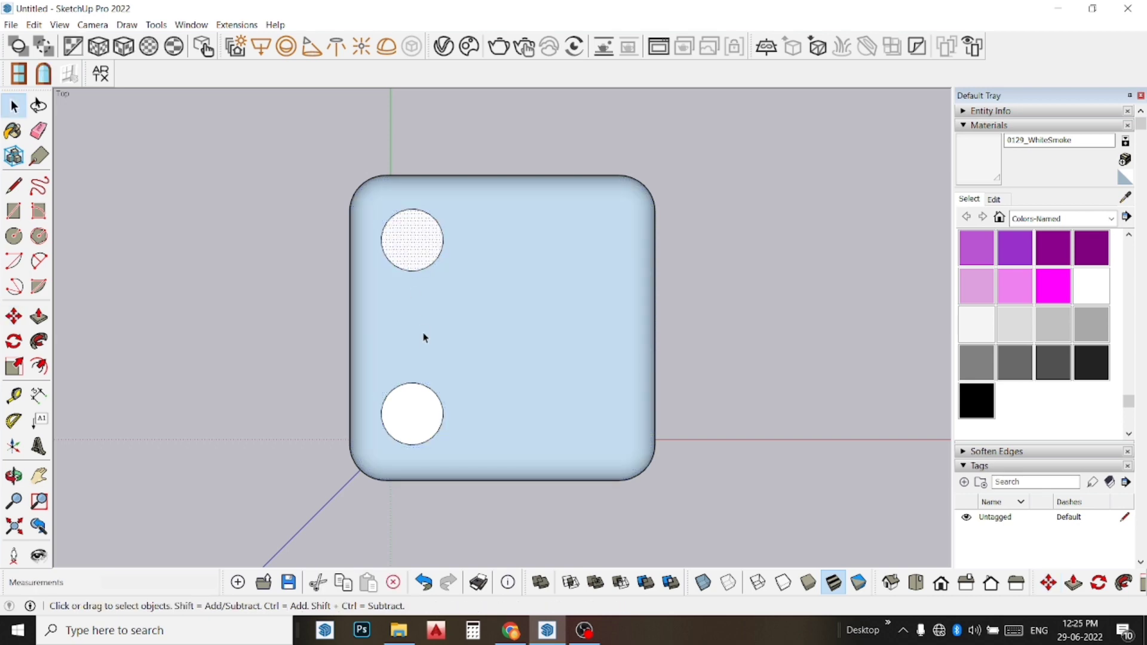
pyautogui.keyDown('shift'); pyautogui.click(415, 418); pyautogui.keyUp('shift')
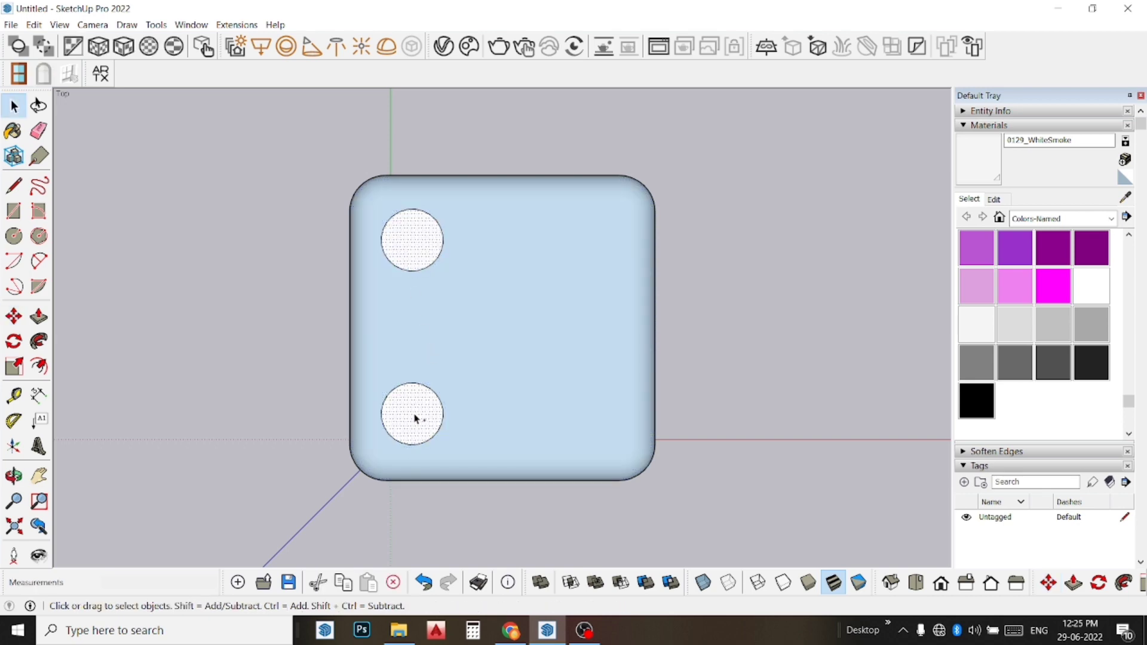
pyautogui.click(14, 316)
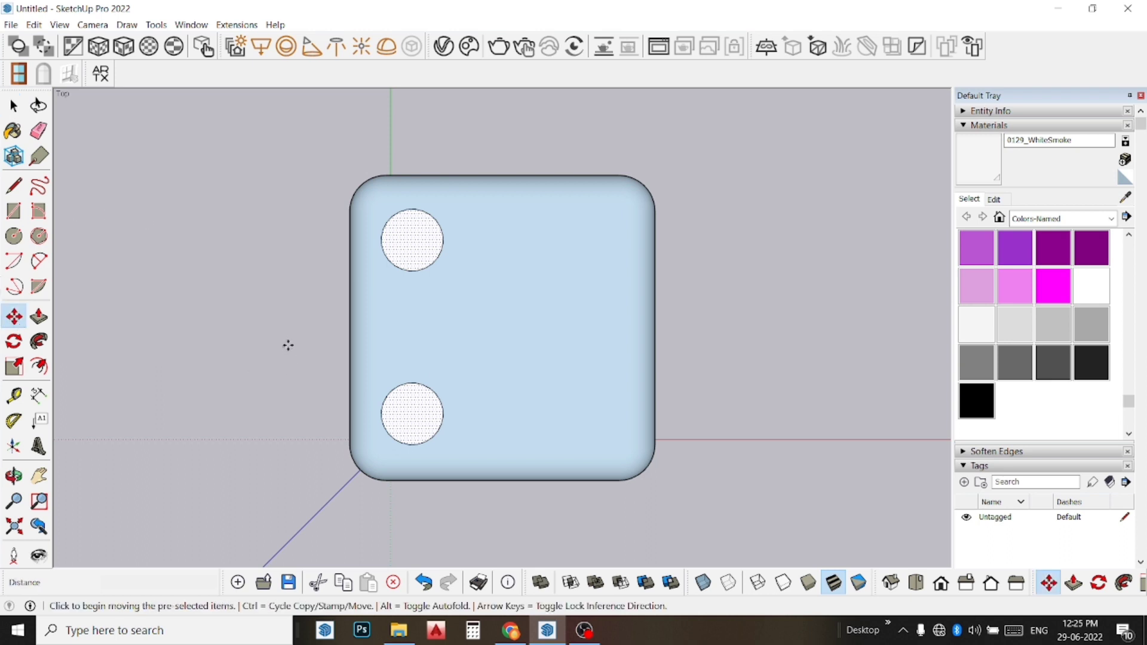
pyautogui.click(400, 330)
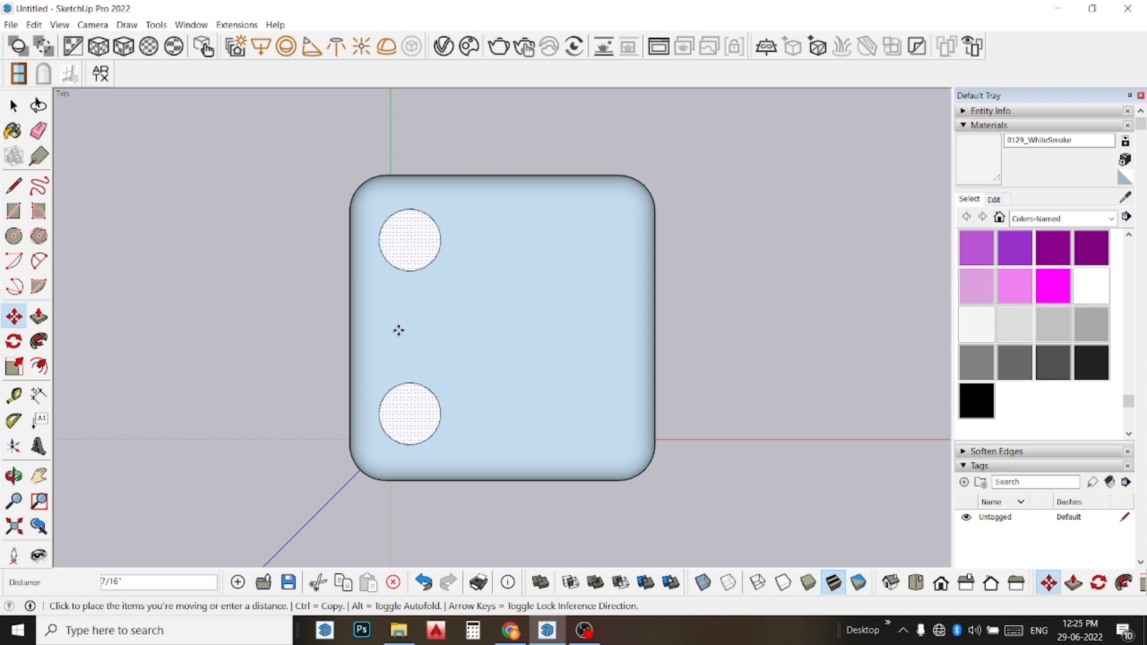
pyautogui.press('ctrl')
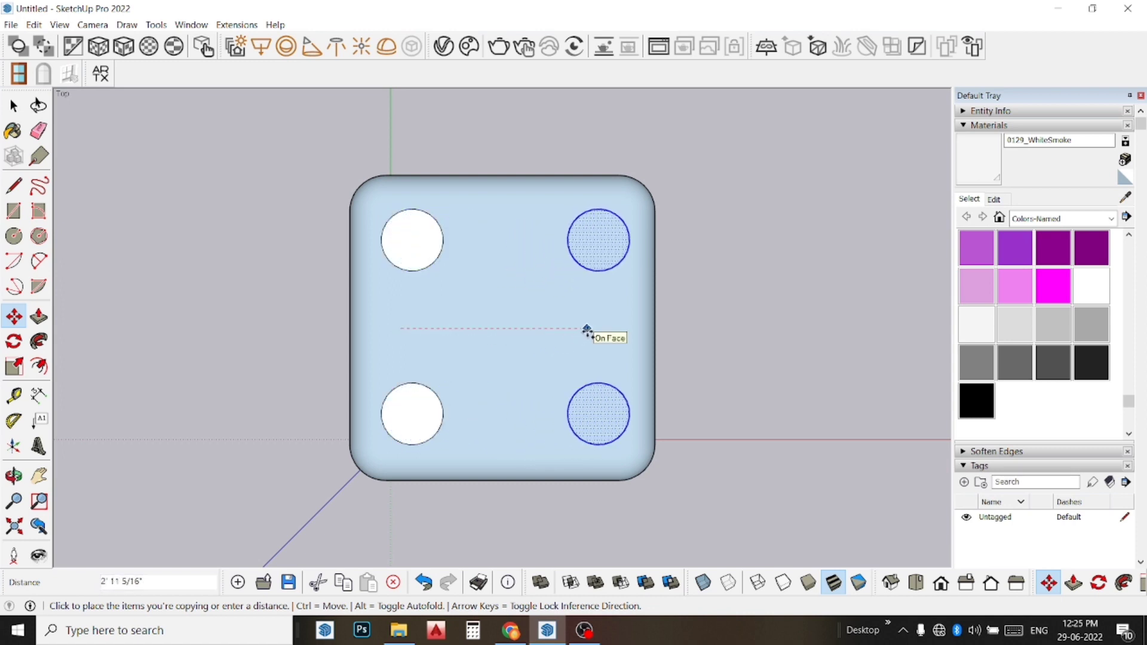
pyautogui.click(586, 330)
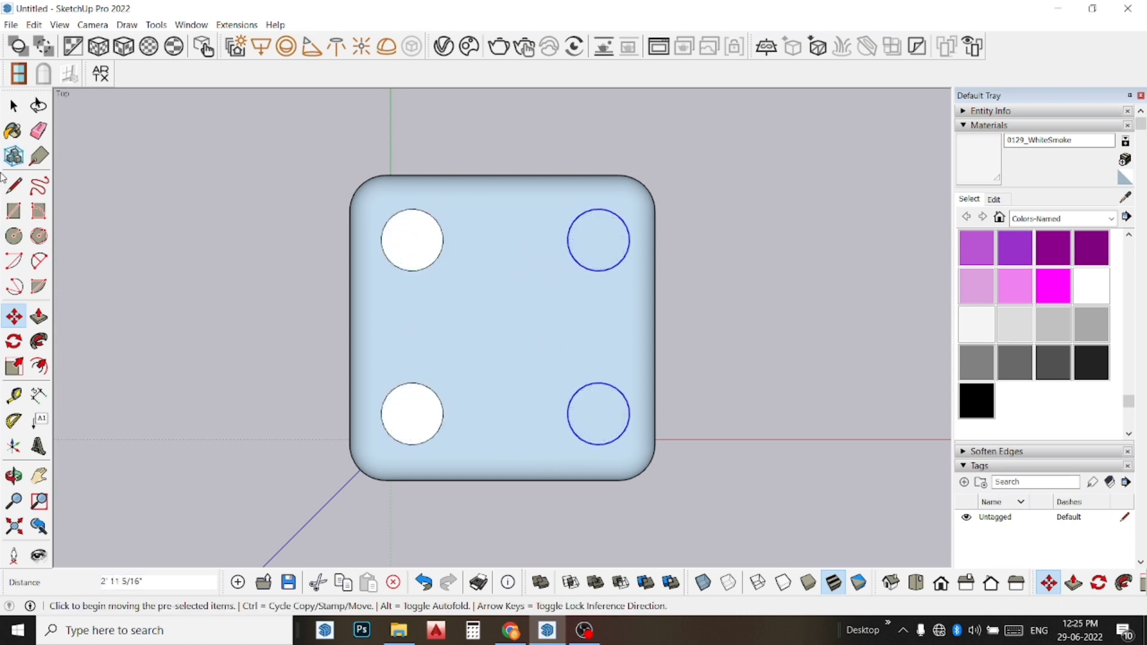
pyautogui.click(14, 185)
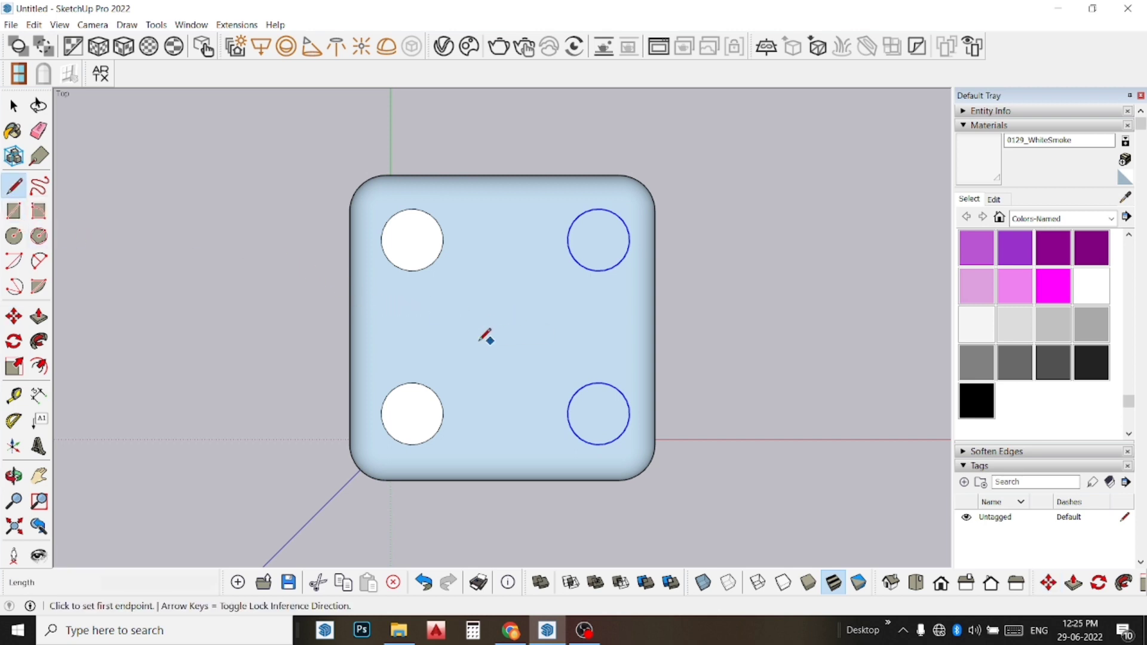
# Draw a circle centred on the top face for the middle pip, then clear the selection.
pyautogui.click(14, 236)
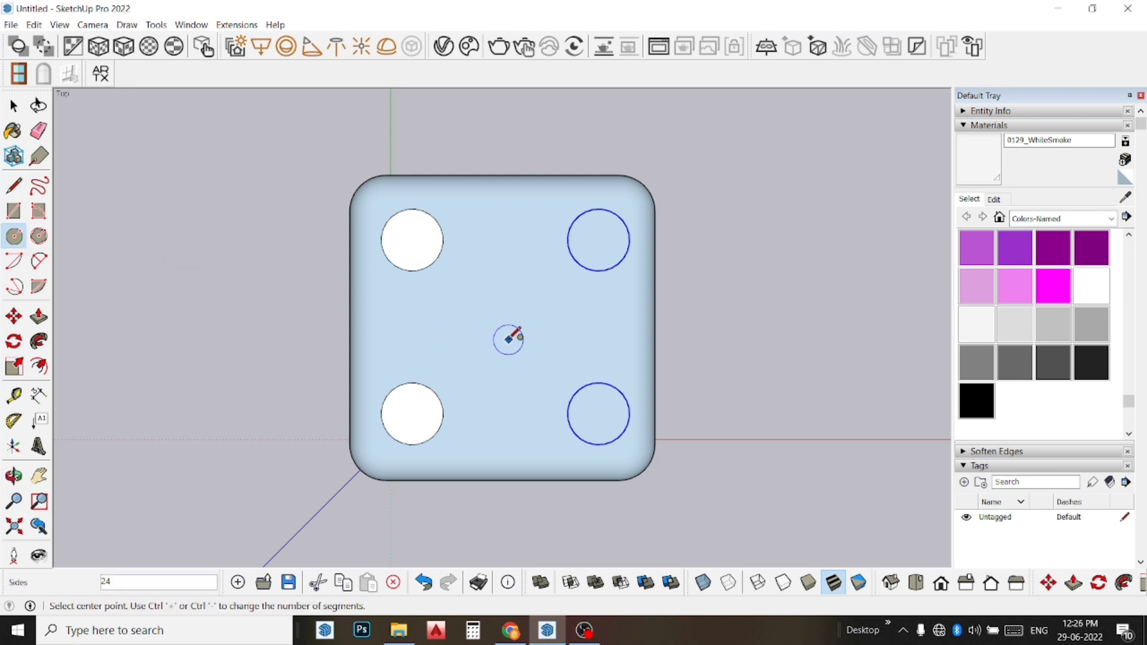
pyautogui.click(506, 339)
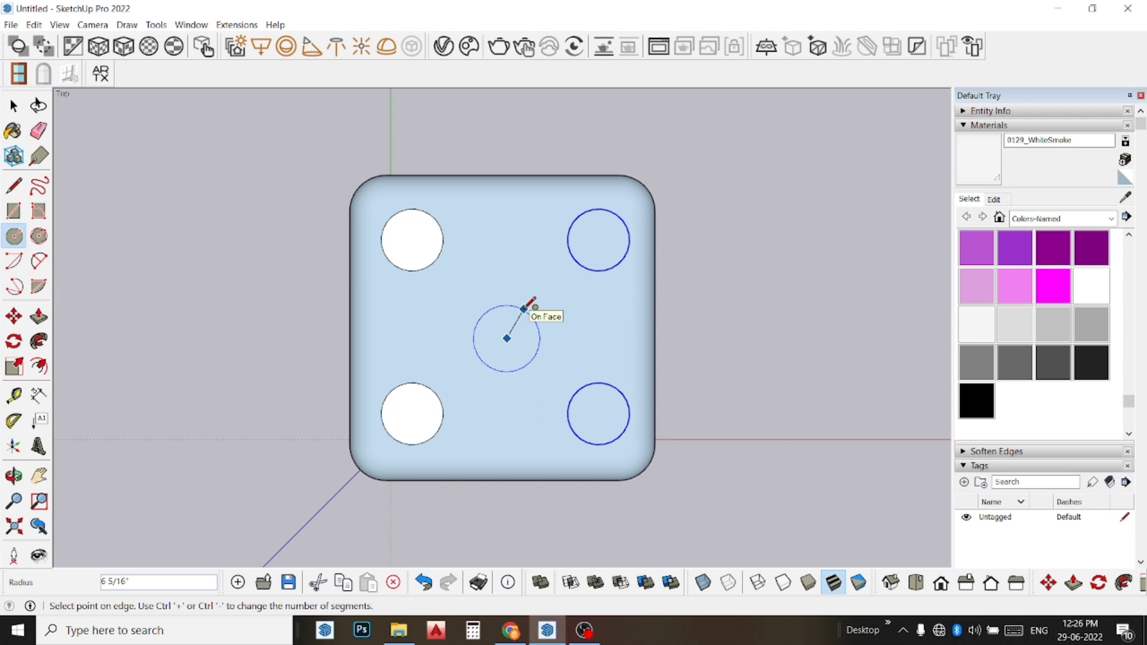
pyautogui.click(525, 309)
pyautogui.press('space')
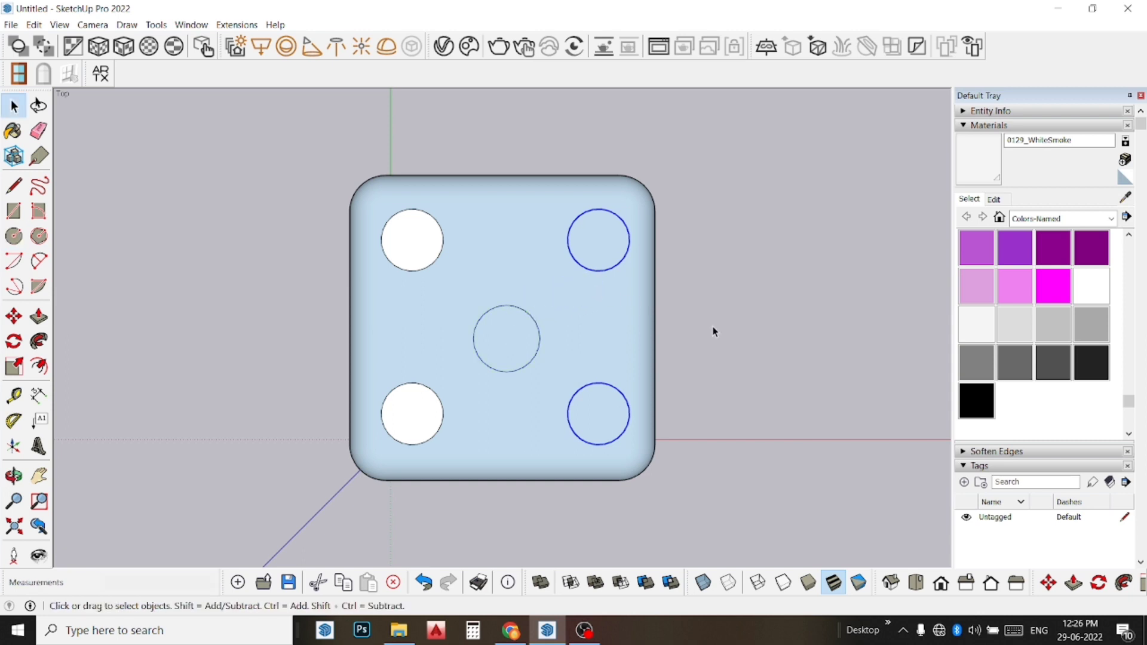
pyautogui.click(771, 300)
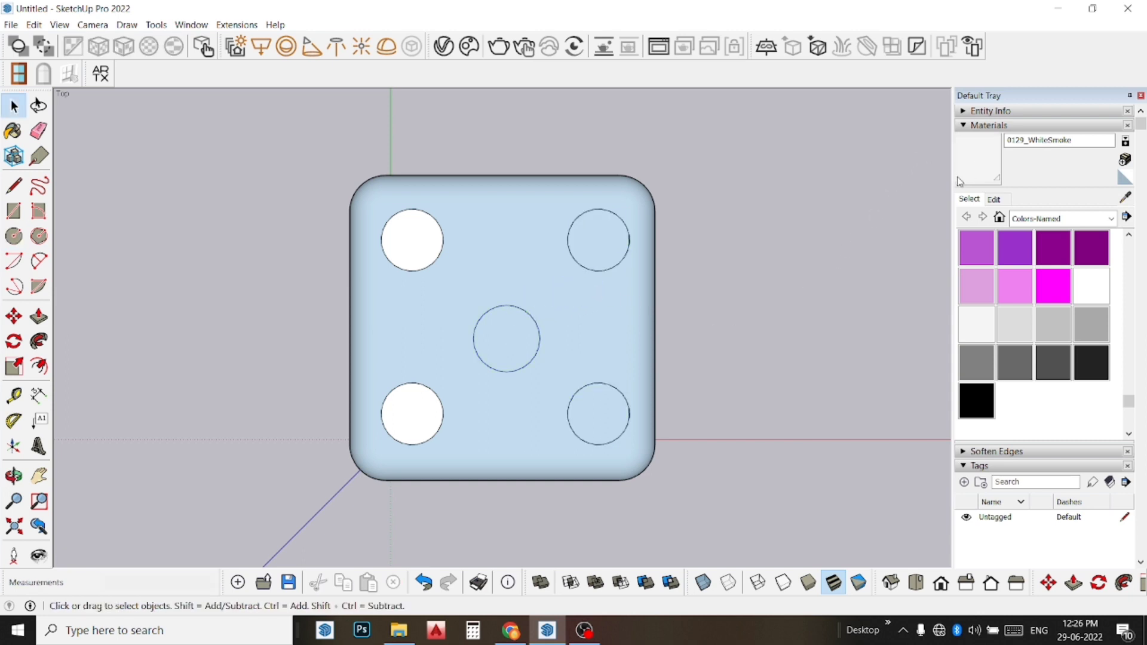
# Paint the top-right, centre and bottom-right pips with the WhiteSmoke material.
pyautogui.click(985, 142)
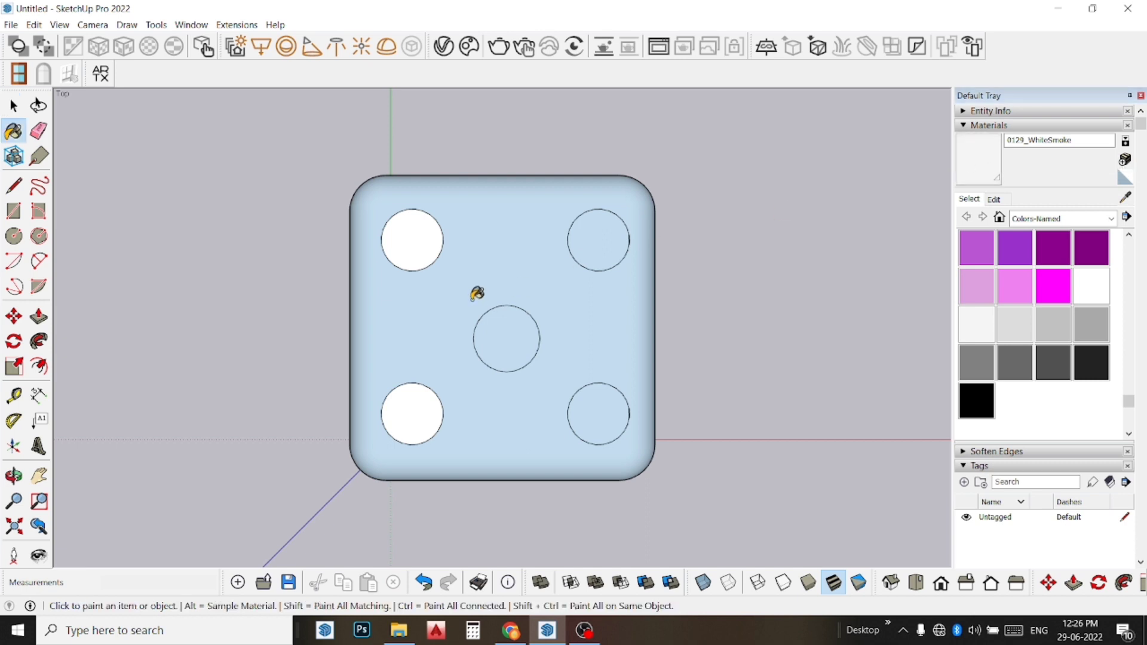
pyautogui.click(597, 241)
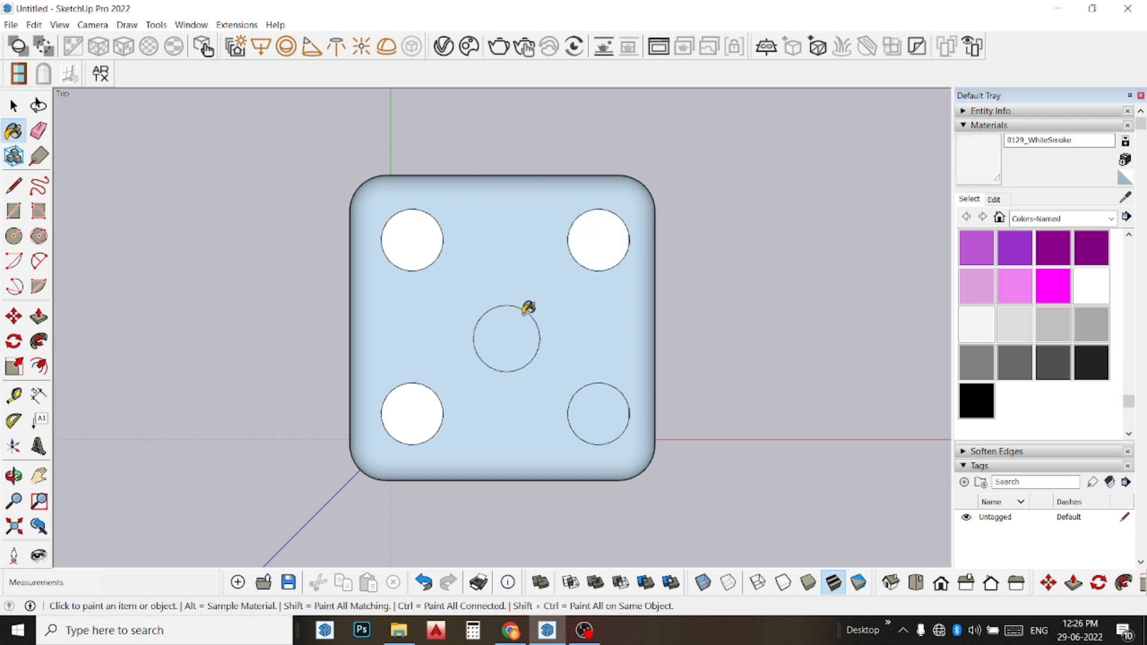
pyautogui.click(507, 328)
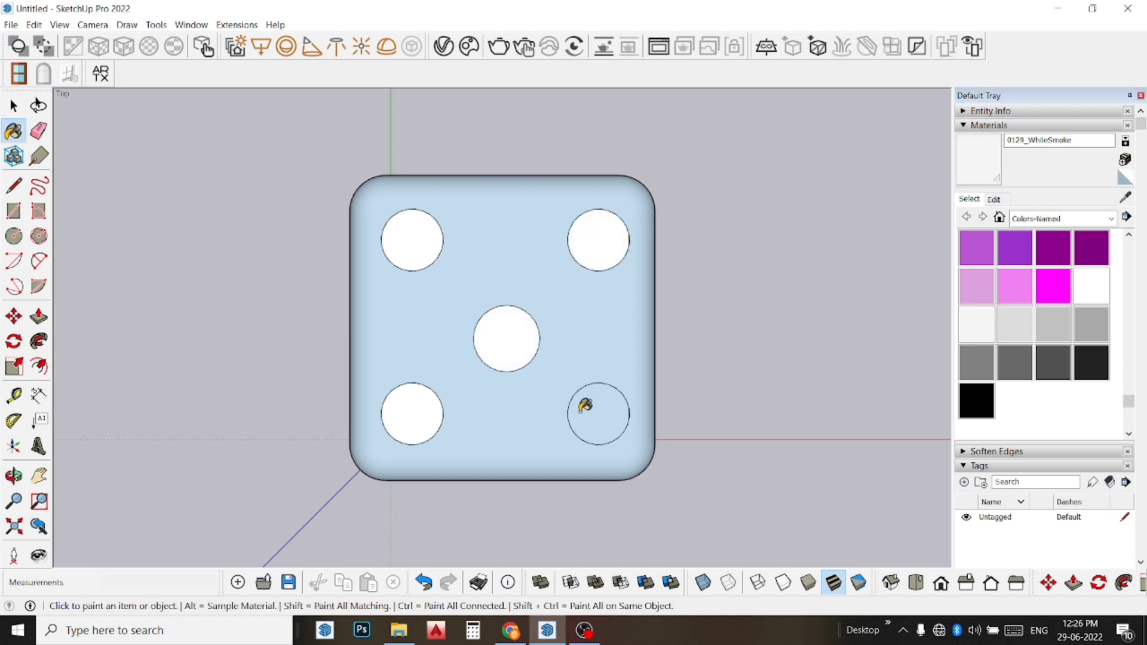
pyautogui.click(627, 410)
pyautogui.moveTo(564, 469)
pyautogui.mouseDown(button='middle')
pyautogui.moveTo(546, 344)
pyautogui.moveTo(564, 205)
pyautogui.moveTo(573, 221)
pyautogui.moveTo(545, 423)
pyautogui.mouseUp(button='middle')
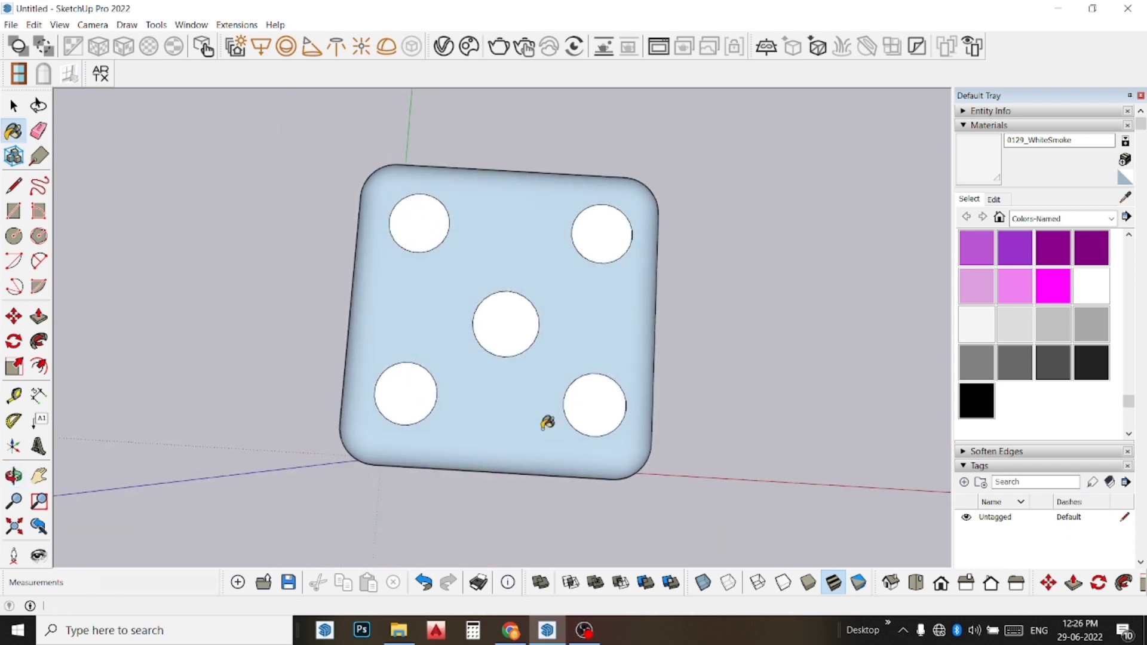
# Select all five pips on the top face.
pyautogui.press('space')
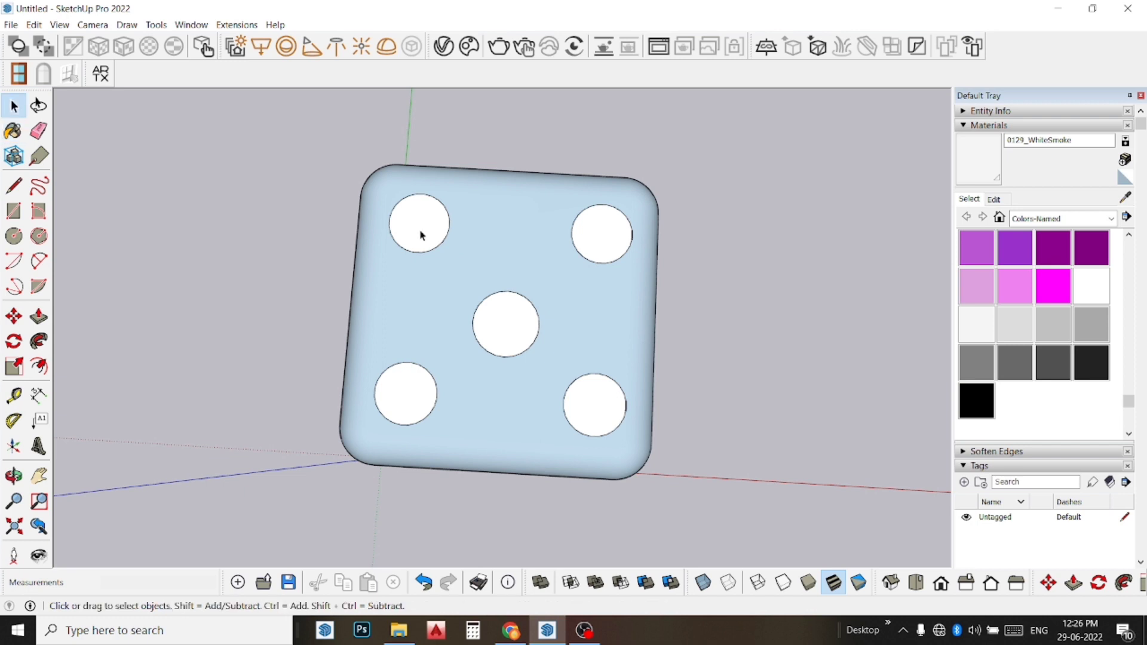
pyautogui.click(421, 235)
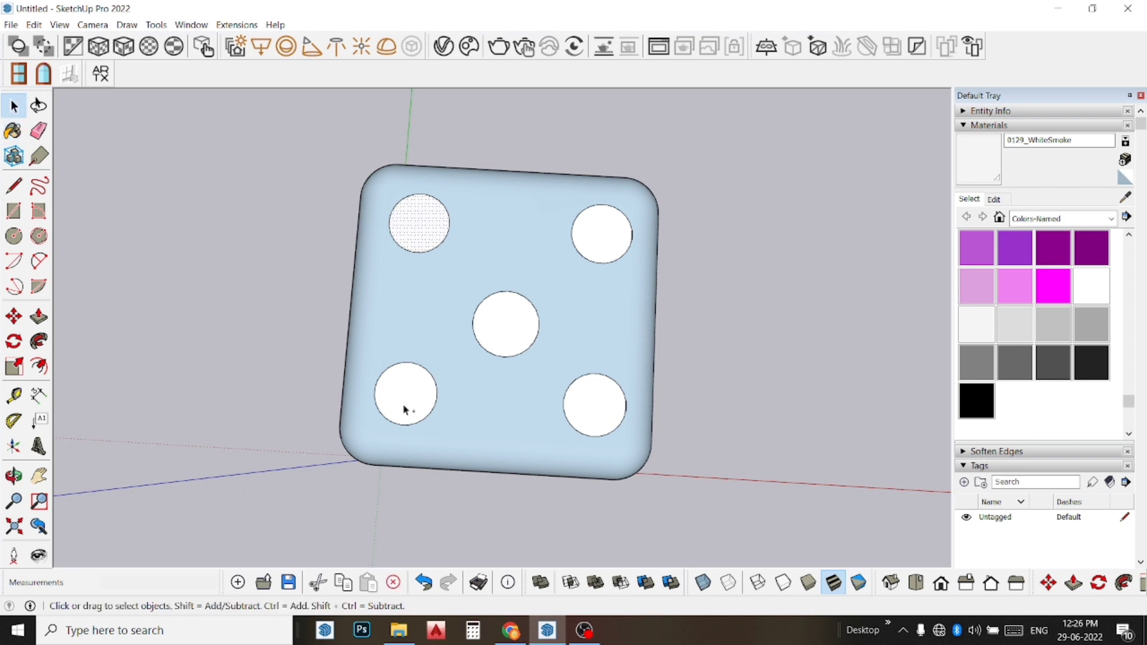
pyautogui.keyDown('shift'); pyautogui.click(405, 410); pyautogui.keyUp('shift')
pyautogui.keyDown('shift'); pyautogui.click(527, 317); pyautogui.keyUp('shift')
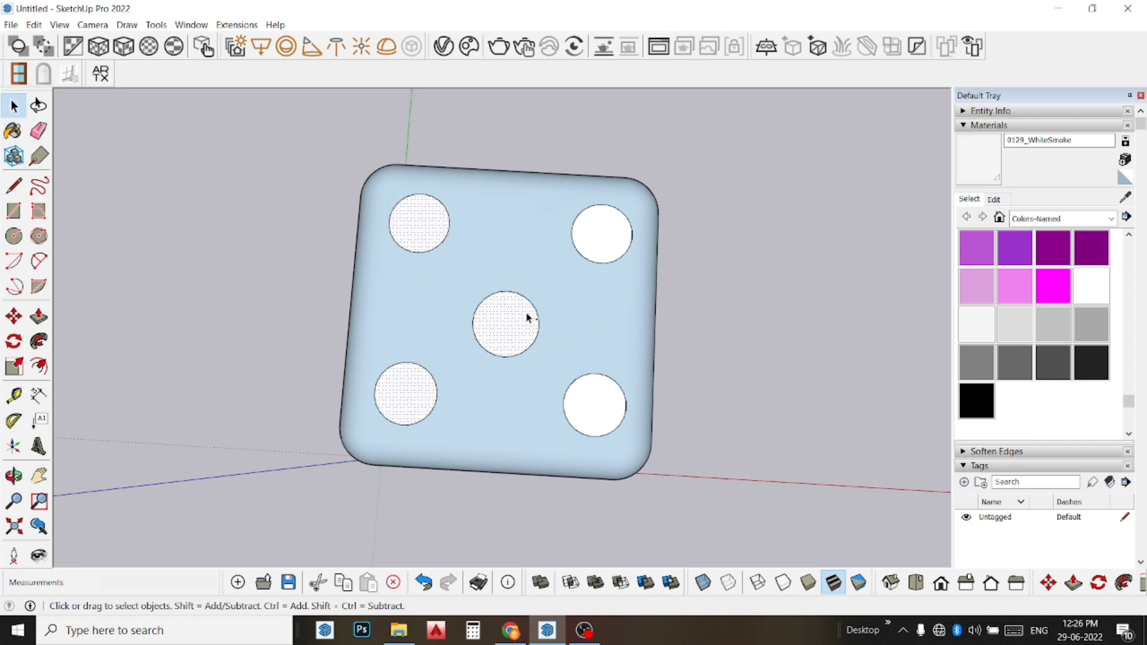
pyautogui.keyDown('shift'); pyautogui.click(604, 258); pyautogui.keyUp('shift')
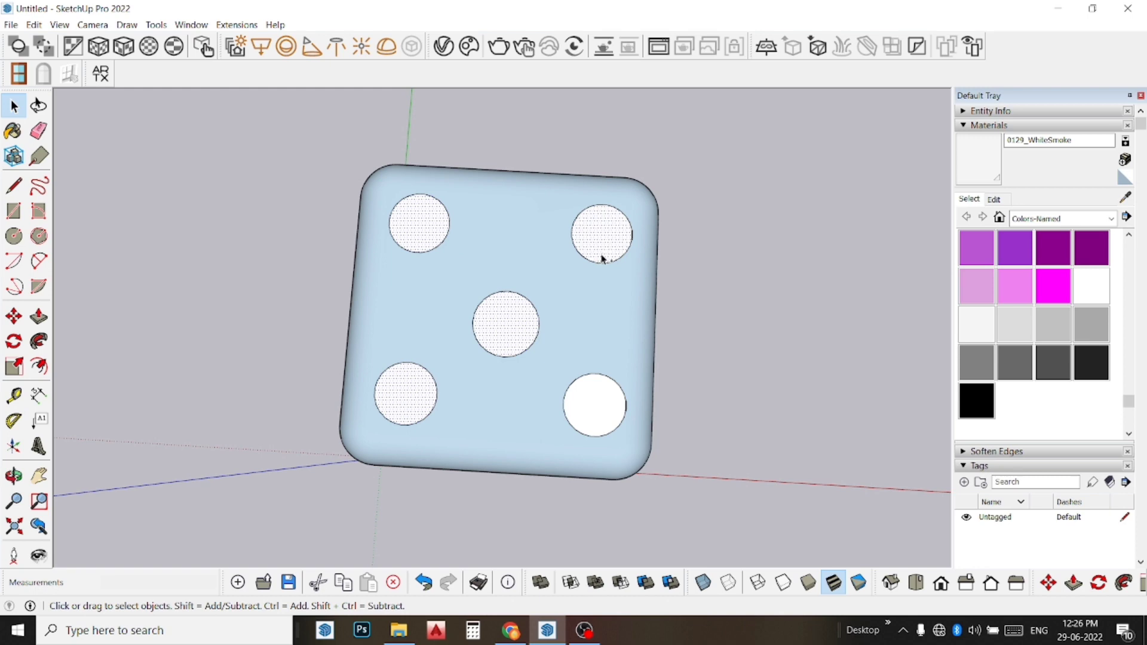
pyautogui.keyDown('shift'); pyautogui.click(584, 412); pyautogui.keyUp('shift')
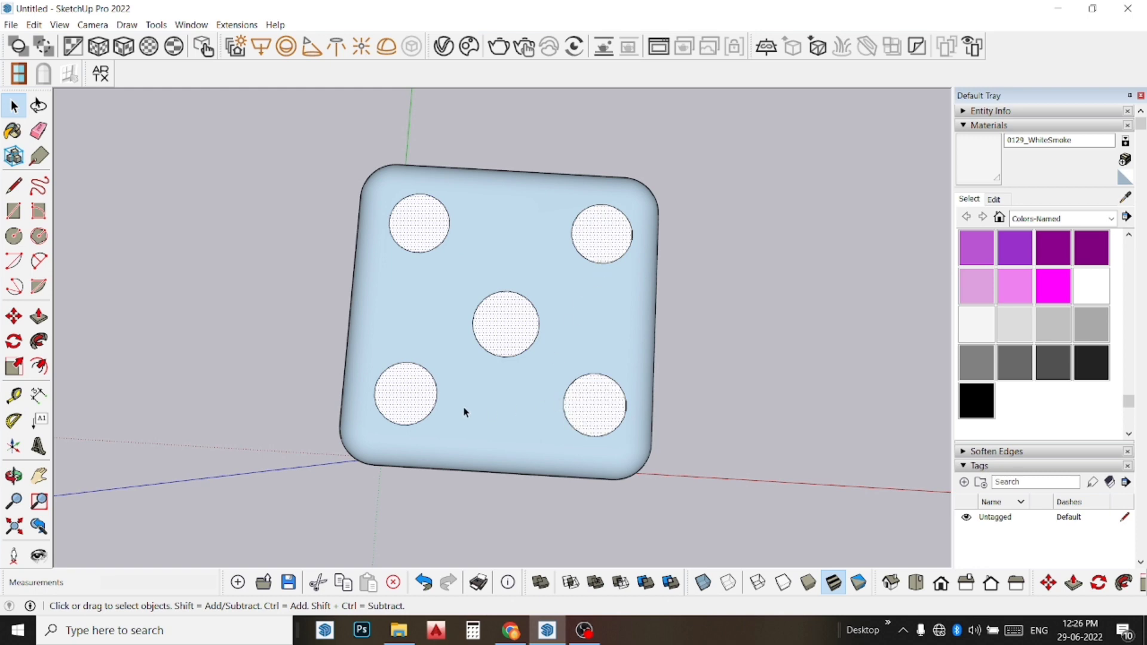
# Copy the five selected pips 5' straight down onto the die's bottom face.
pyautogui.click(13, 317)
pyautogui.moveTo(431, 391); pyautogui.dragTo(448, 276, button='middle')
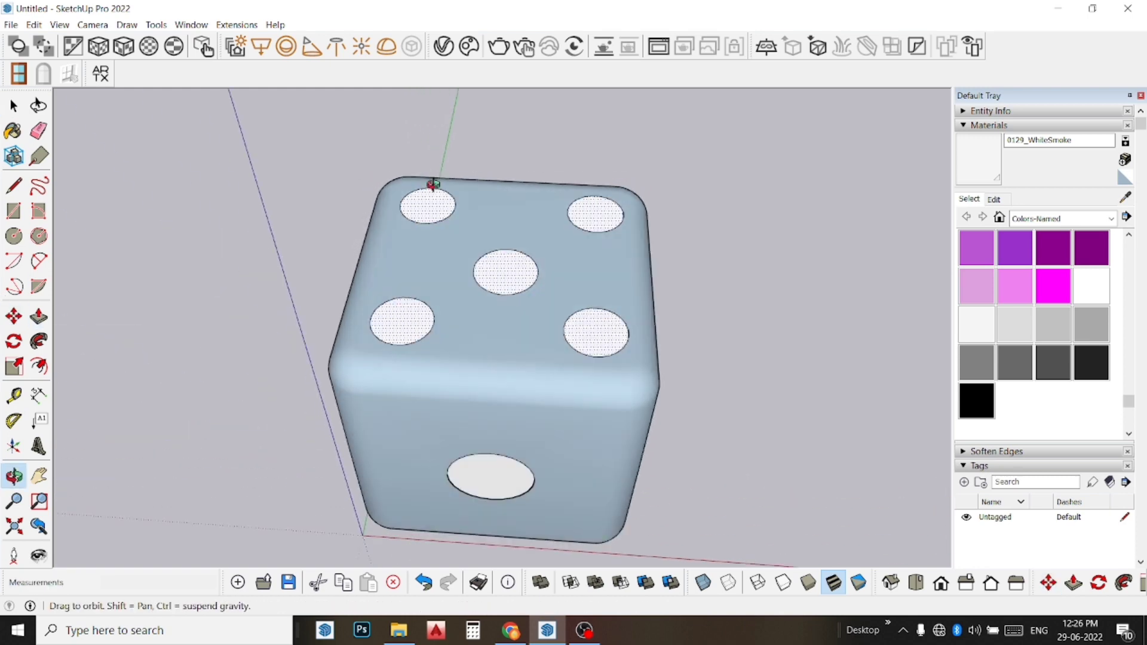
pyautogui.click(425, 397)
pyautogui.press('ctrl')
pyautogui.write('5')
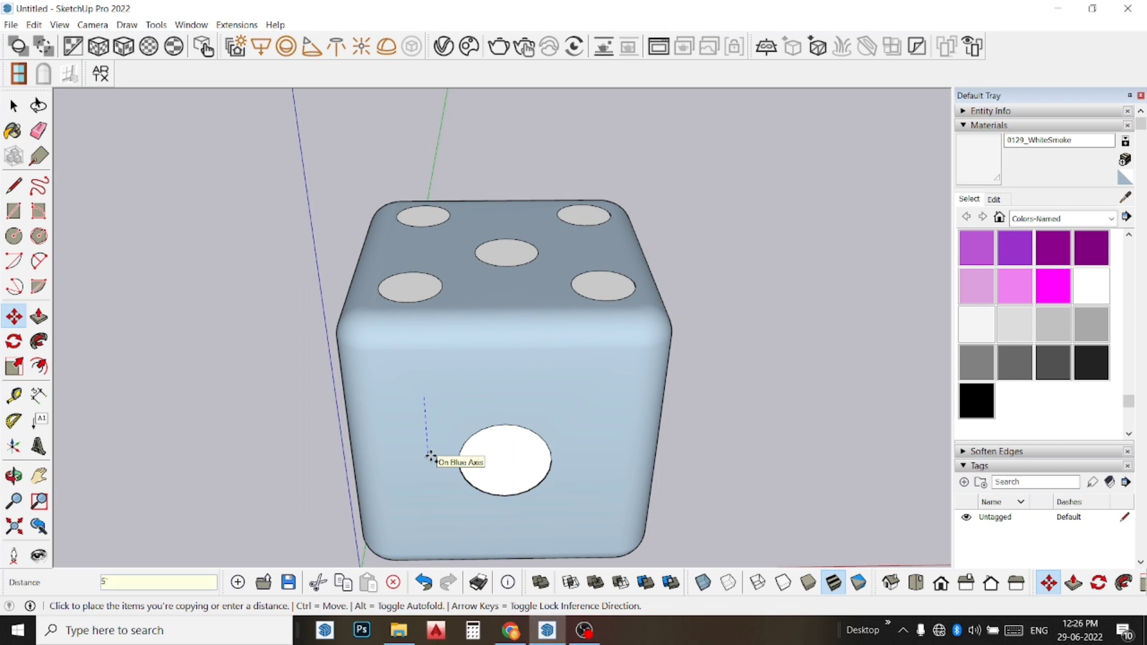
pyautogui.press('Return')
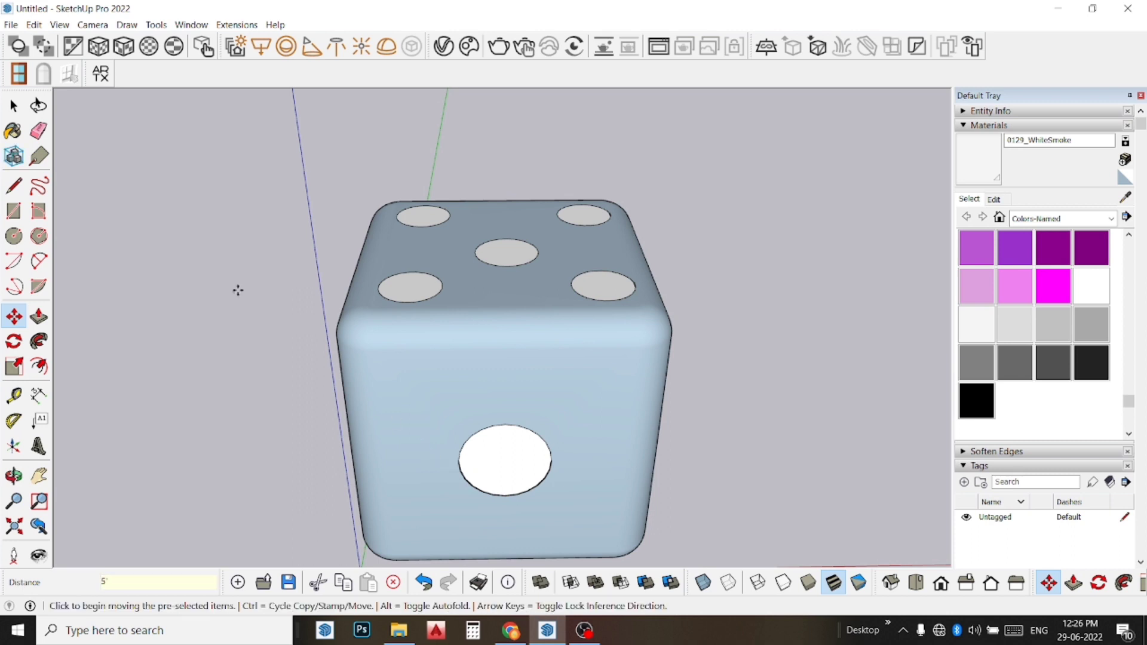
pyautogui.moveTo(451, 477)
pyautogui.mouseDown(button='middle')
pyautogui.moveTo(429, 139)
pyautogui.moveTo(517, 553)
pyautogui.moveTo(502, 200)
pyautogui.mouseUp(button='middle')
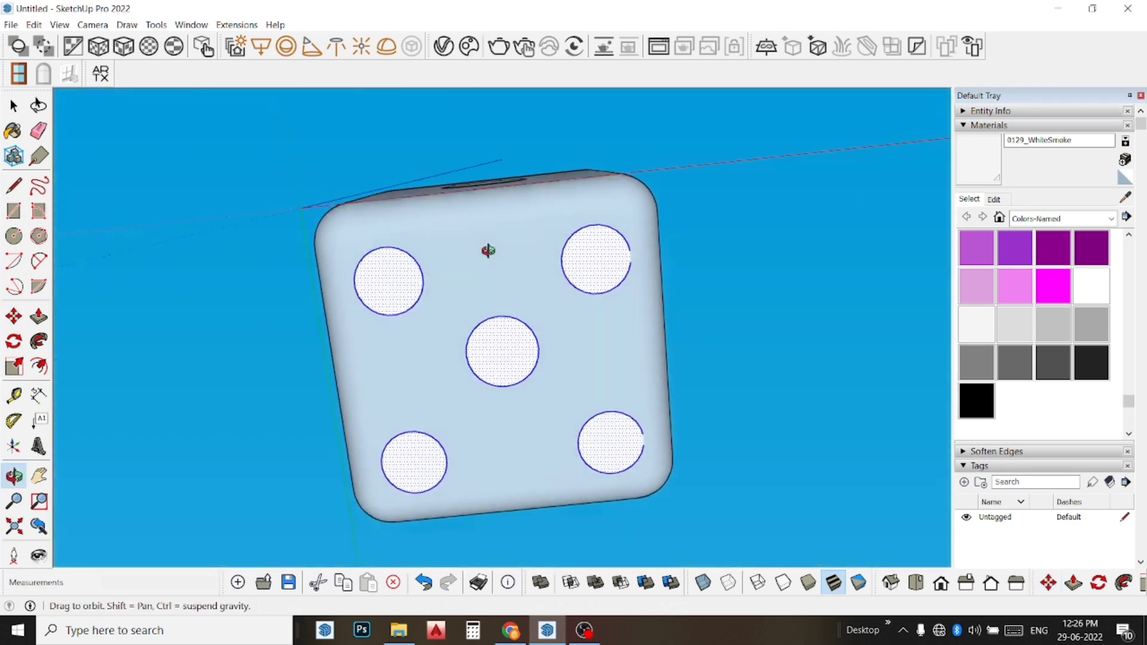
# Scale the bottom face's centre pip to 0.89 about its own centre.
pyautogui.scroll(2, 478, 246)
pyautogui.scroll(1, 482, 251)
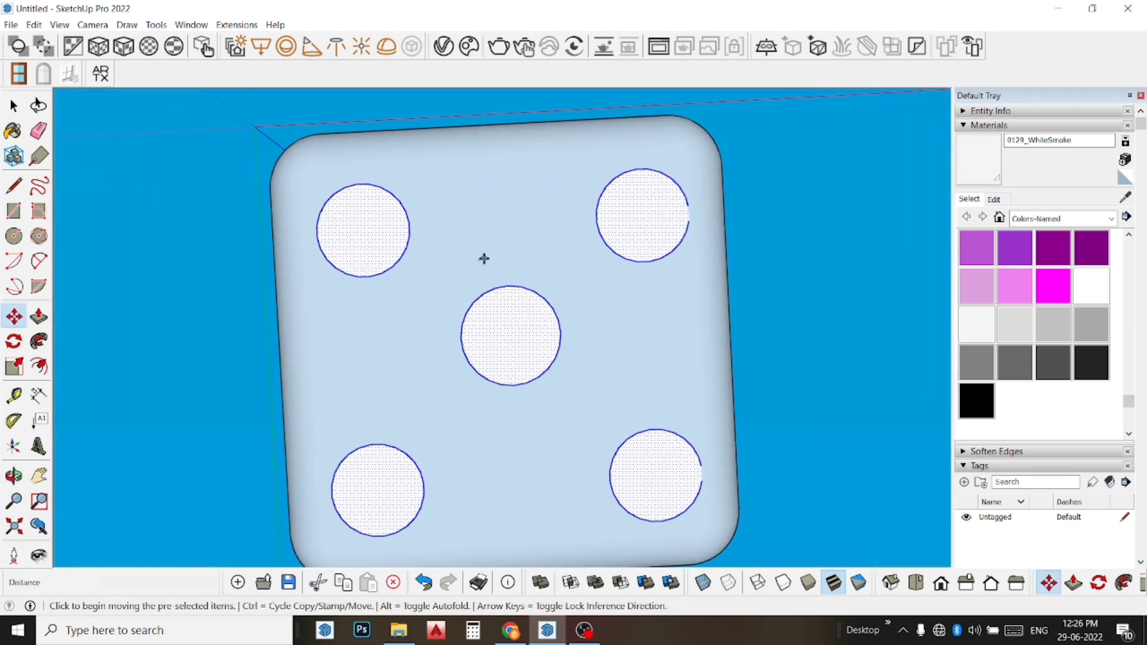
pyautogui.scroll(-1, 482, 259)
pyautogui.press('space')
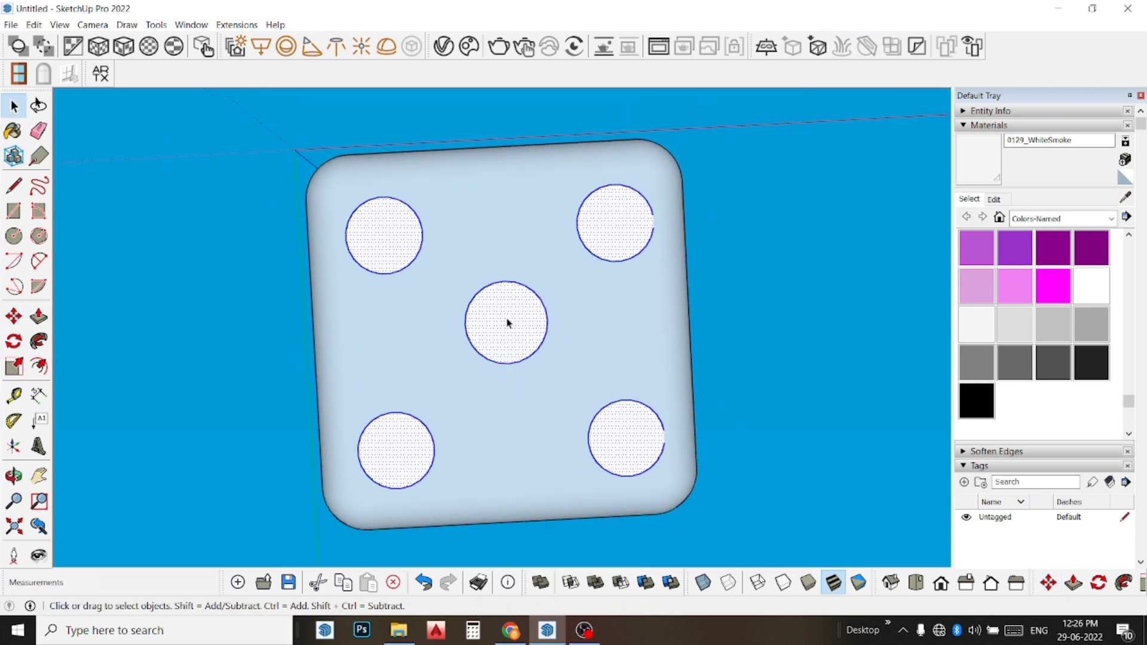
pyautogui.doubleClick(511, 335)
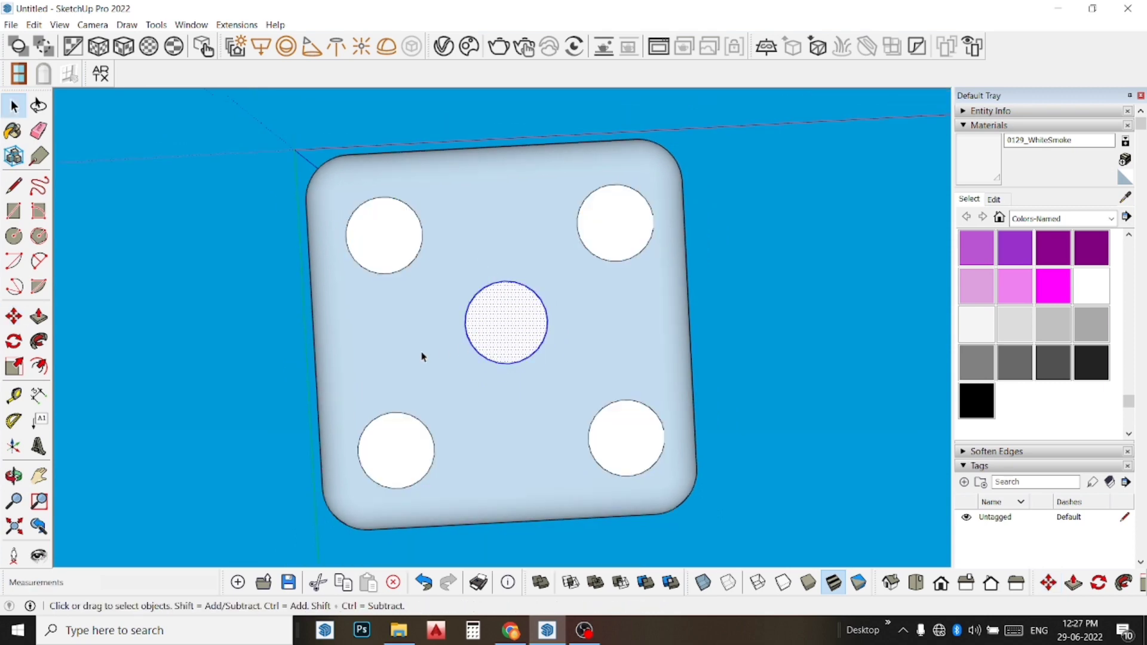
pyautogui.click(15, 366)
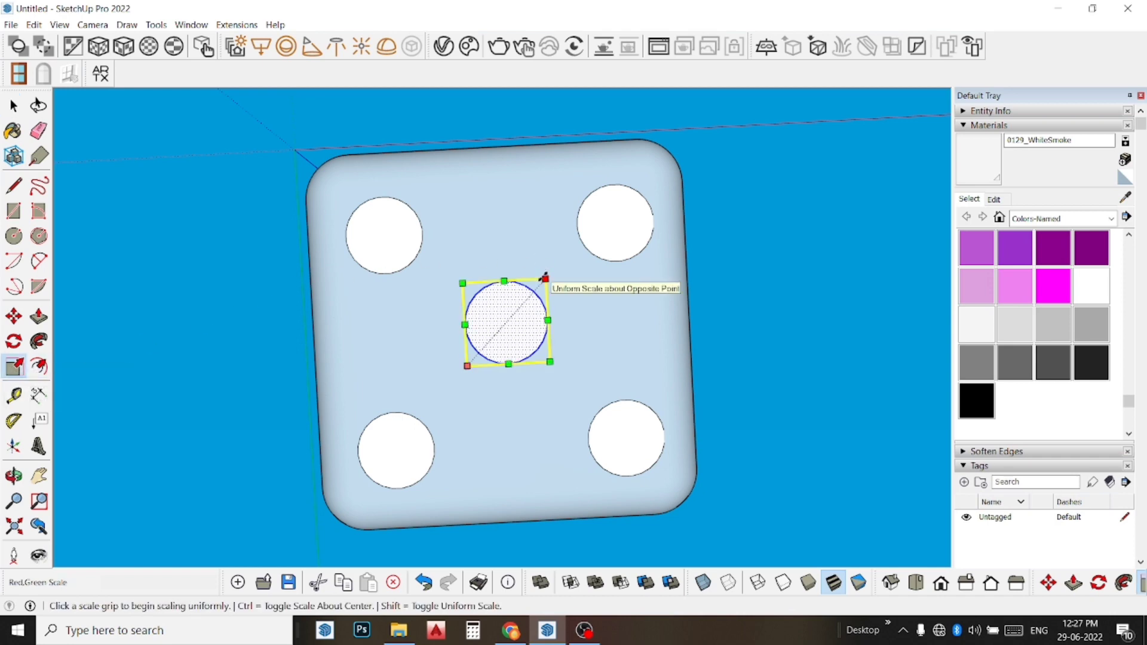
pyautogui.press('ctrl')
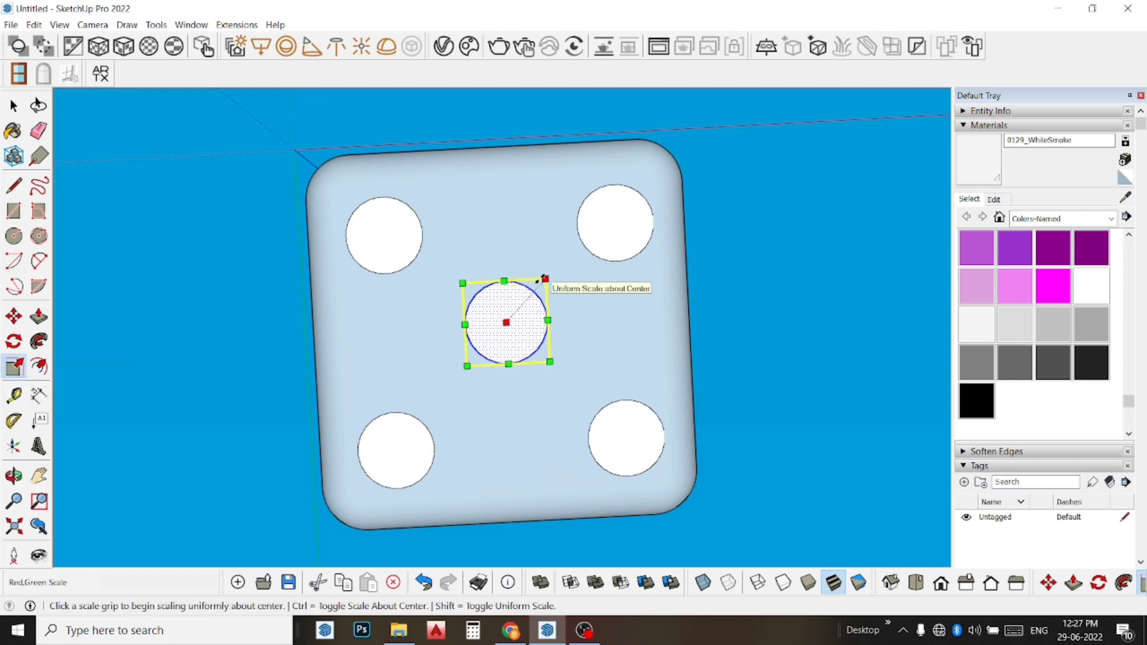
pyautogui.click(545, 279)
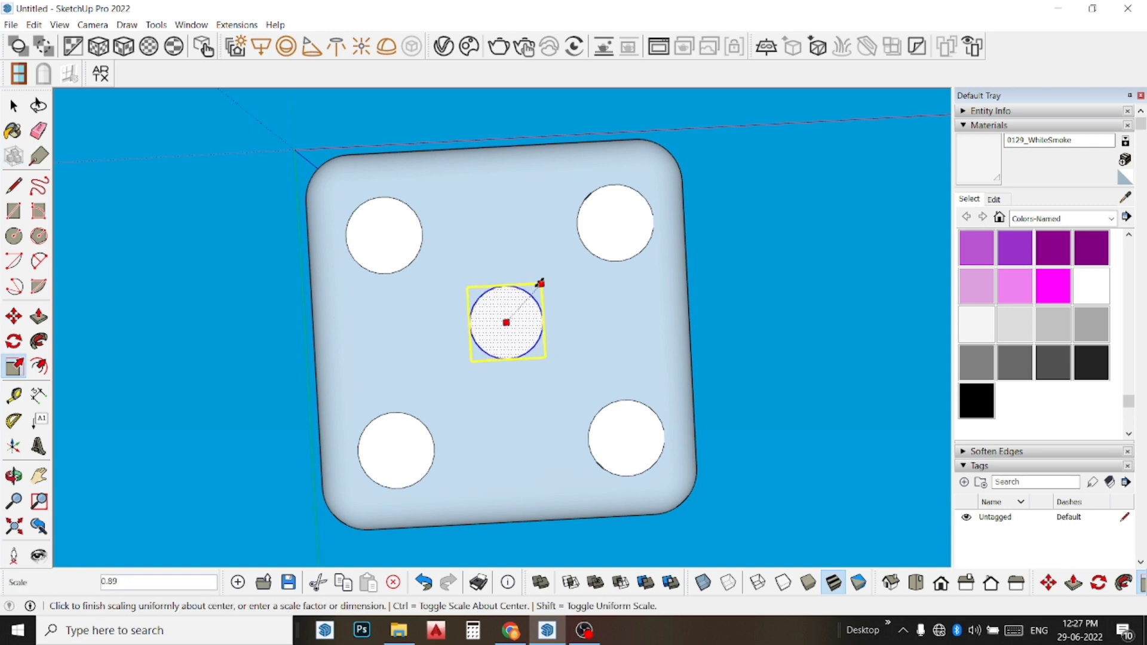
pyautogui.click(541, 283)
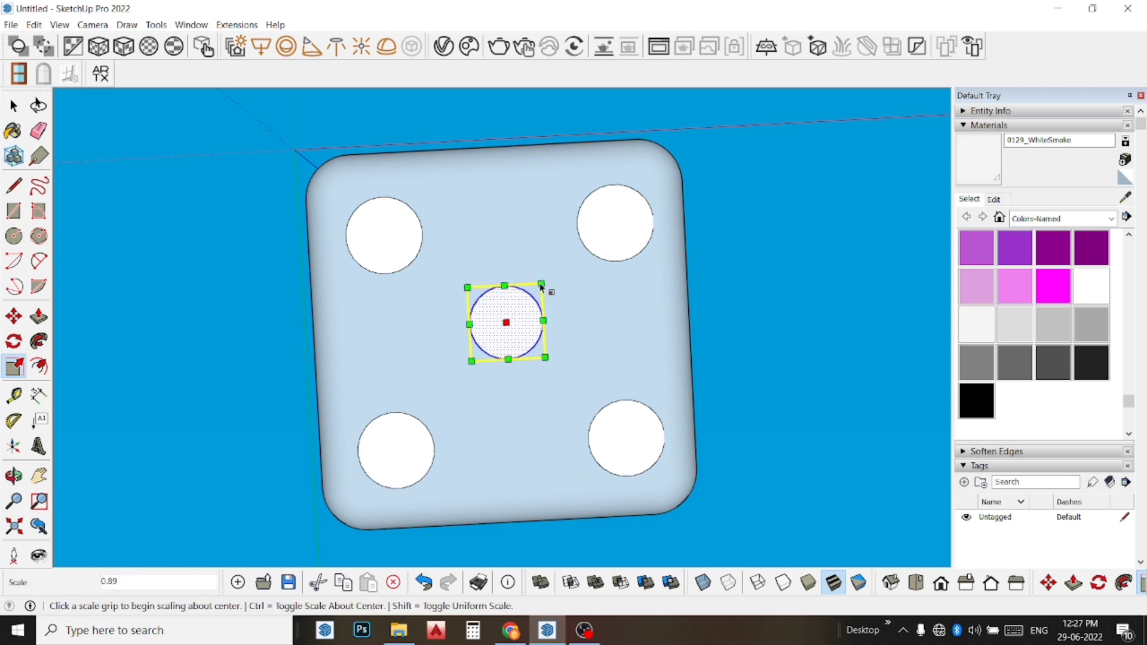
pyautogui.click(14, 317)
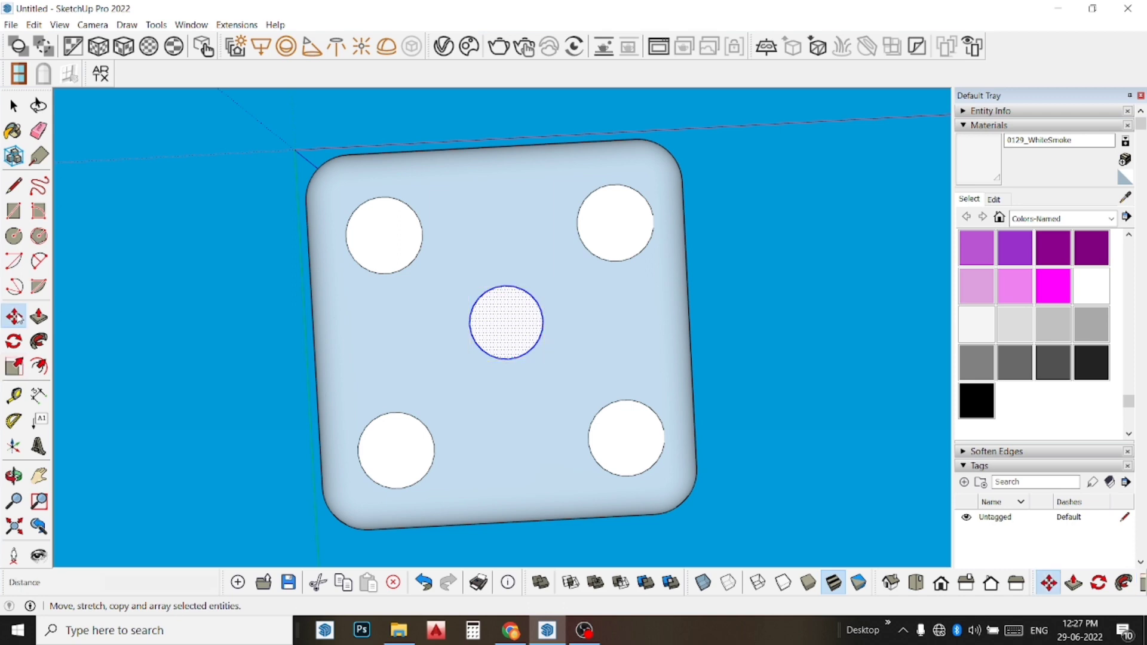
# Move the centre pip to the right-middle position and copy it to the left-middle.
pyautogui.click(502, 323)
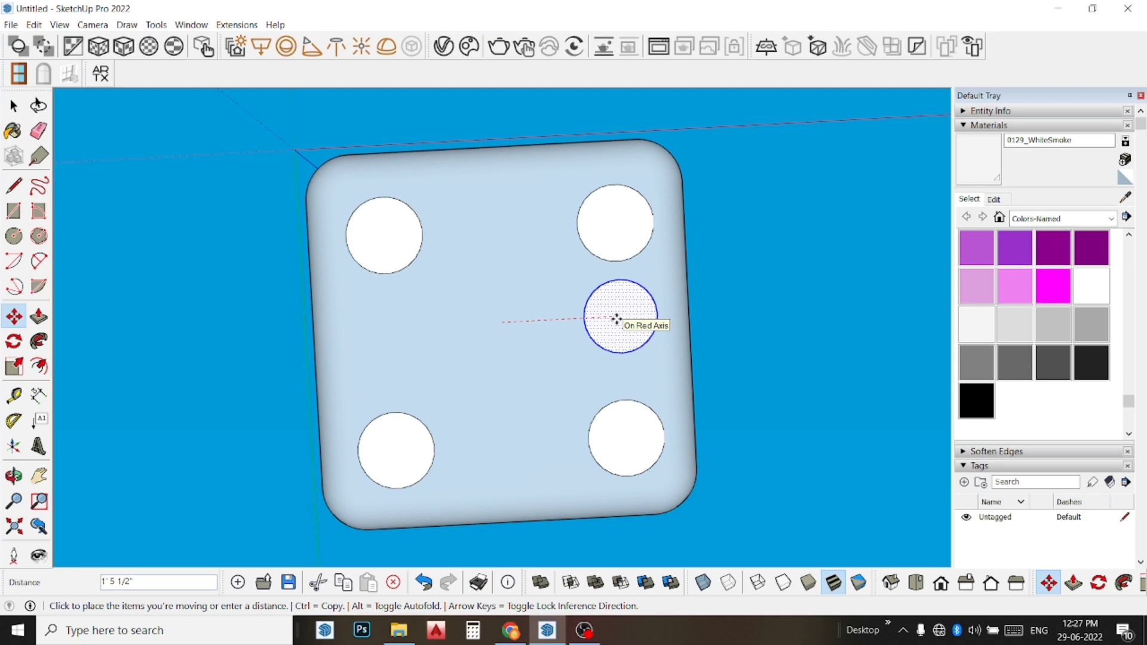
pyautogui.click(616, 320)
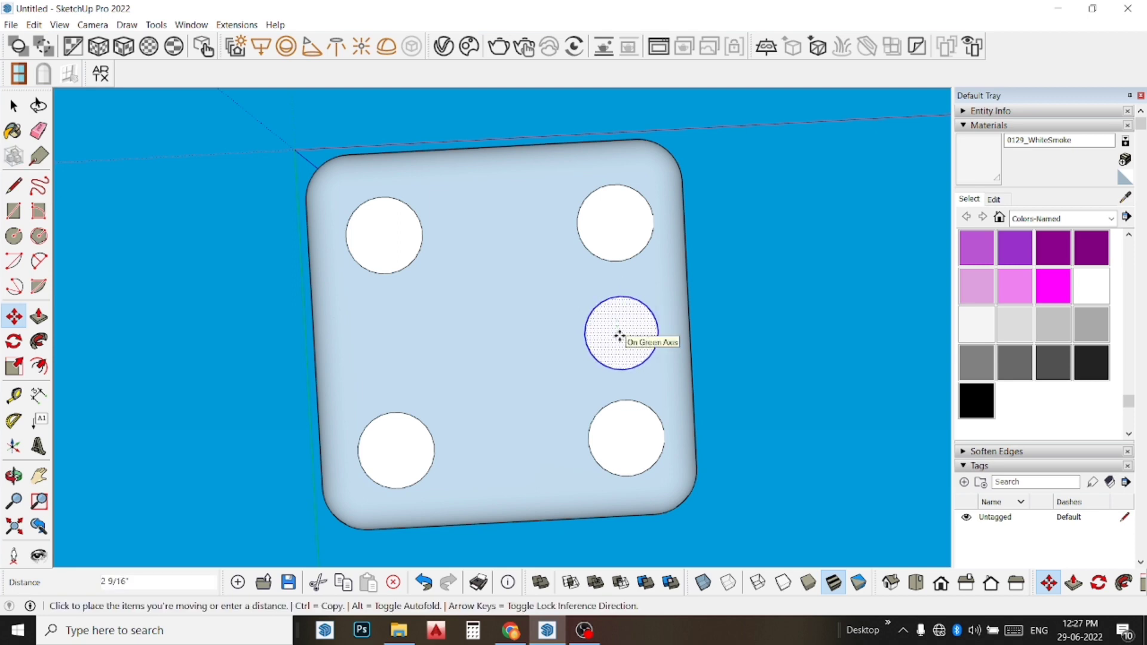
pyautogui.click(620, 335)
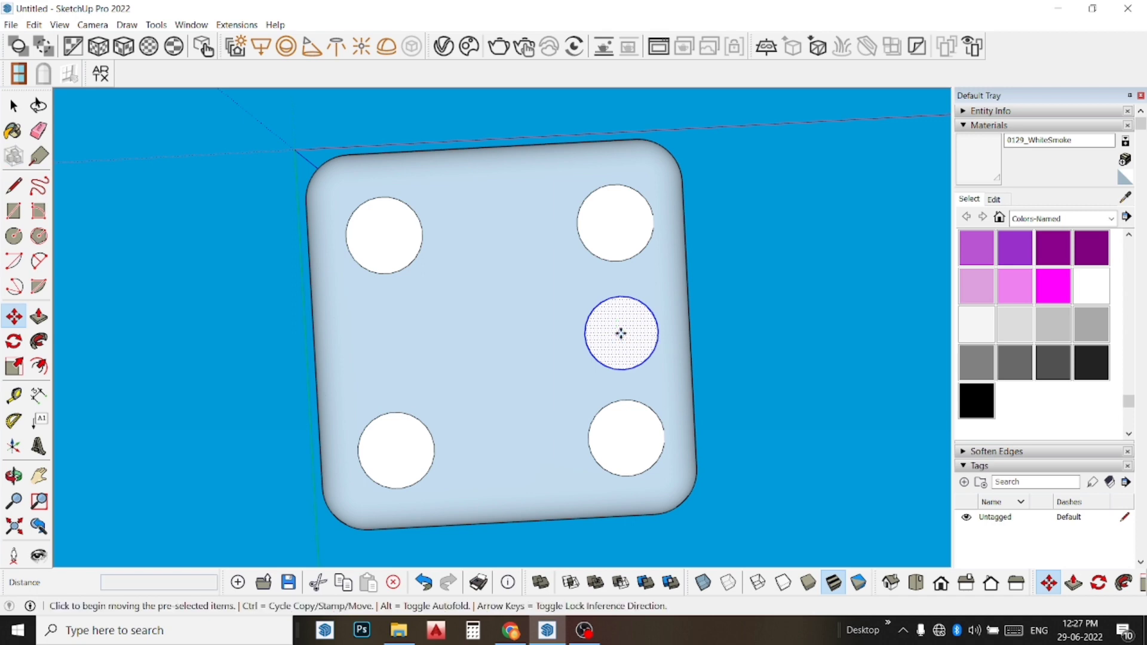
pyautogui.click(621, 334)
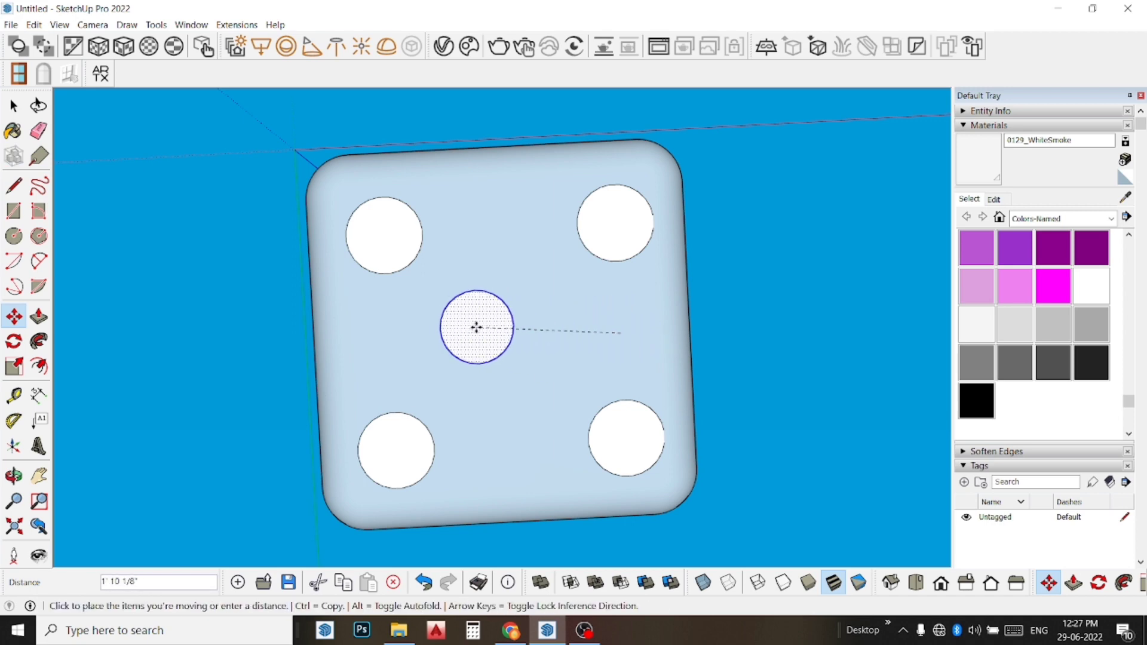
pyautogui.press('ctrl')
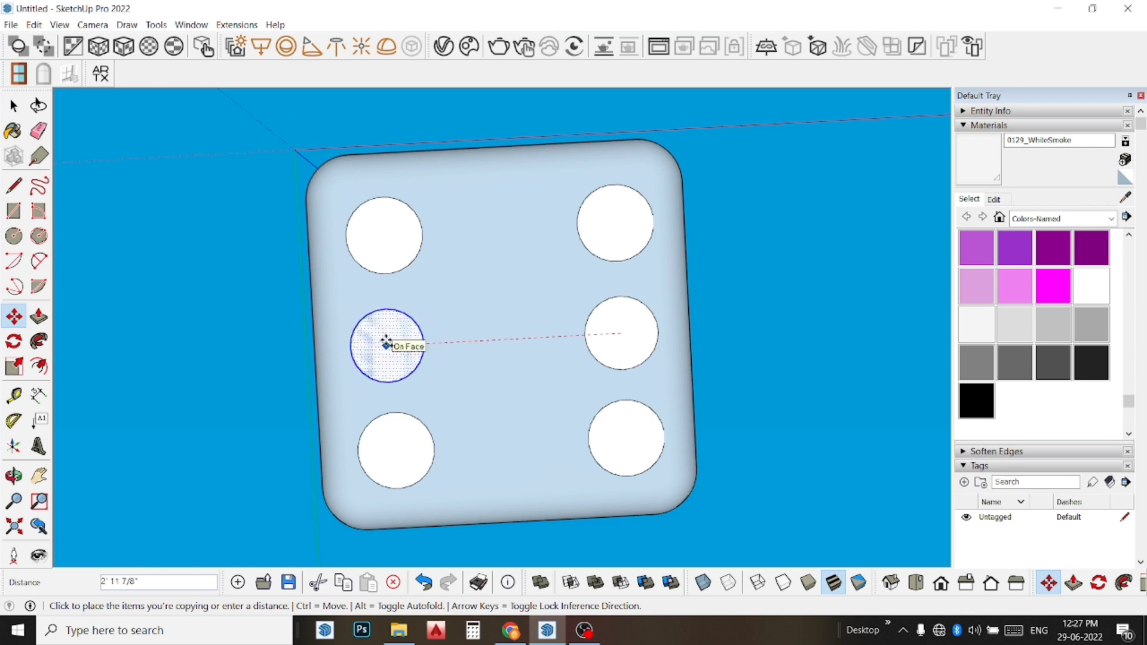
pyautogui.click(387, 345)
pyautogui.press('space')
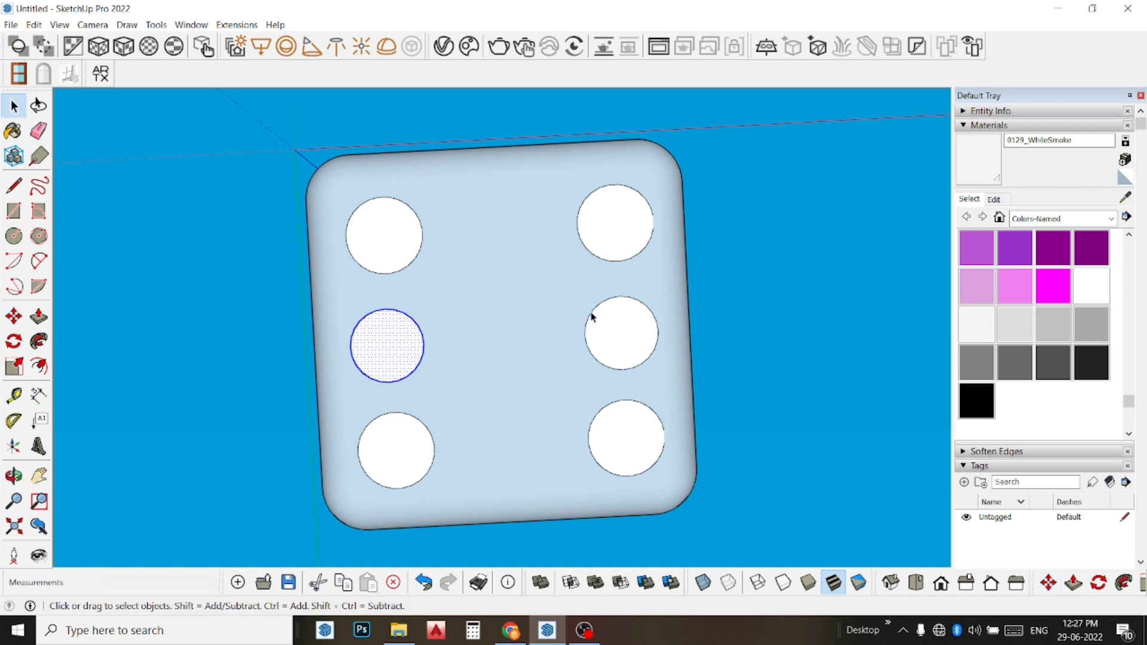
pyautogui.click(835, 318)
# Orbit around the finished die to show its five-pip top face, then zoom out slightly.
pyautogui.moveTo(624, 334); pyautogui.dragTo(642, 554, button='middle')
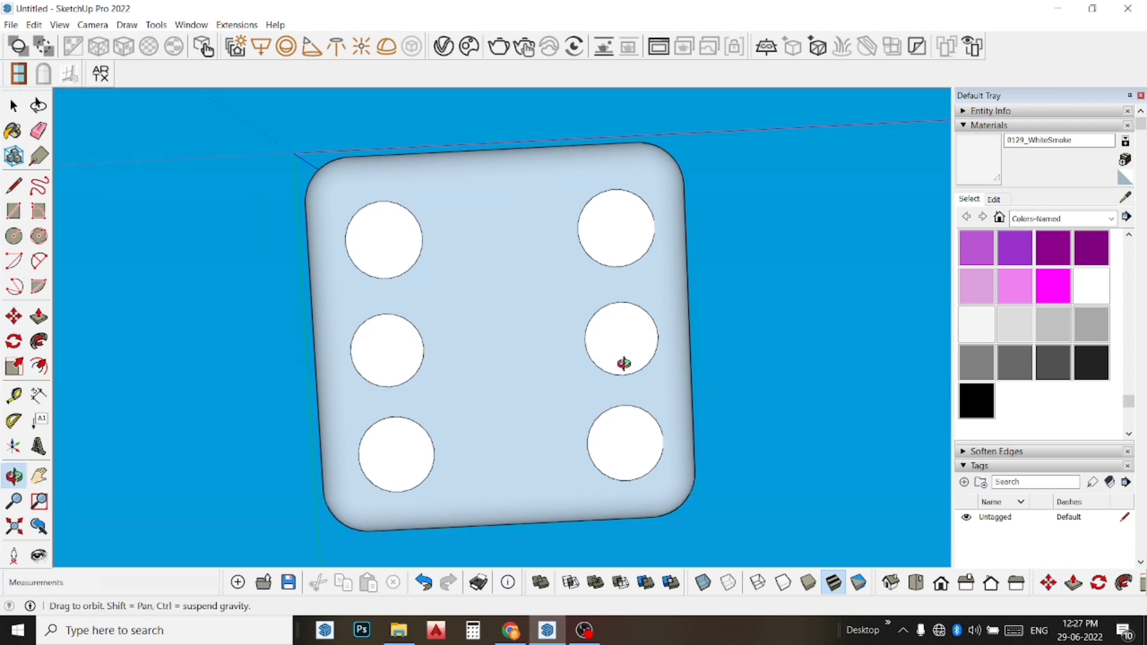
pyautogui.moveTo(536, 333); pyautogui.dragTo(505, 499, button='middle')
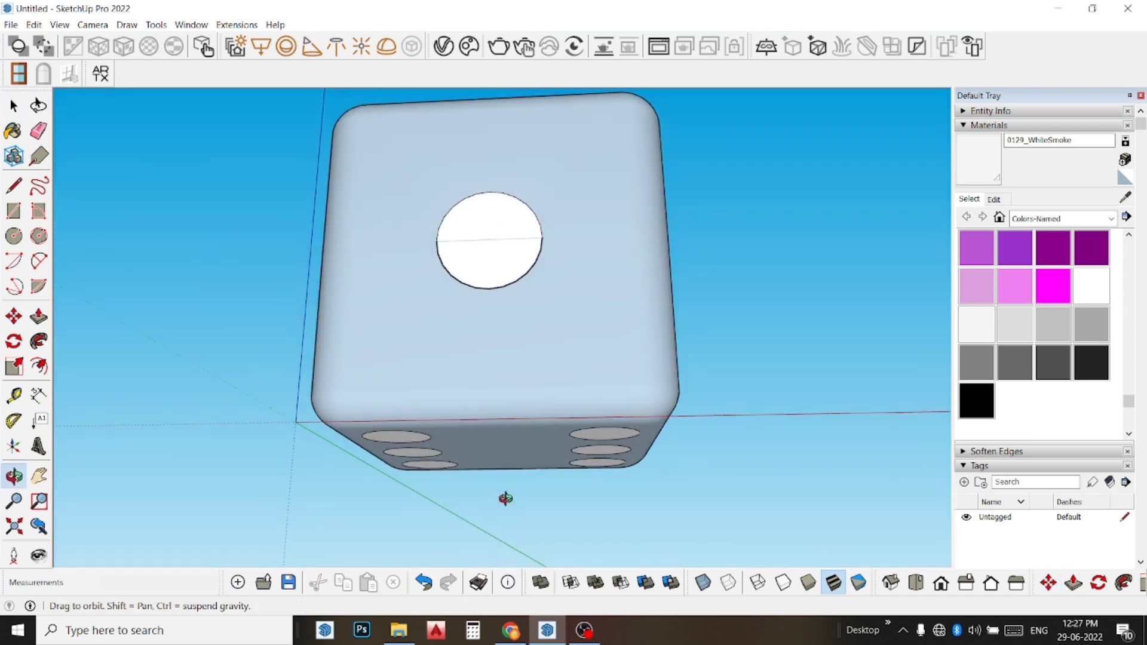
pyautogui.moveTo(507, 377); pyautogui.dragTo(289, 525, button='middle')
pyautogui.moveTo(577, 392)
pyautogui.mouseDown(button='middle')
pyautogui.moveTo(584, 428)
pyautogui.moveTo(552, 541)
pyautogui.mouseUp(button='middle')
pyautogui.moveTo(547, 377)
pyautogui.mouseDown(button='middle')
pyautogui.moveTo(546, 394)
pyautogui.moveTo(606, 401)
pyautogui.mouseUp(button='middle')
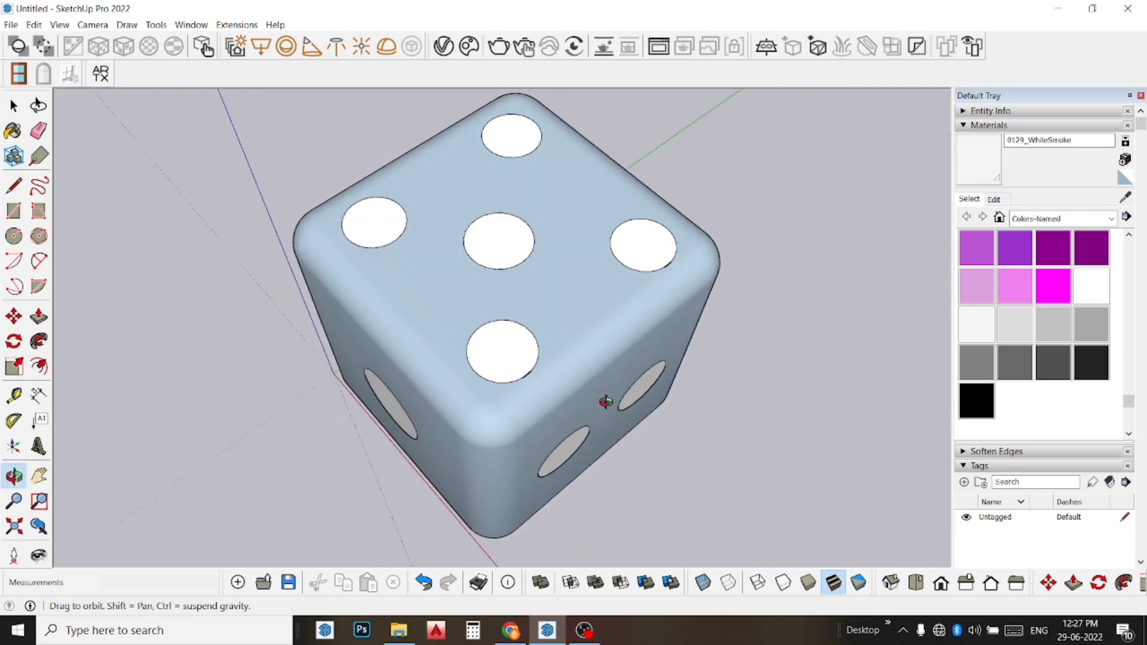
pyautogui.scroll(-1, 608, 389)
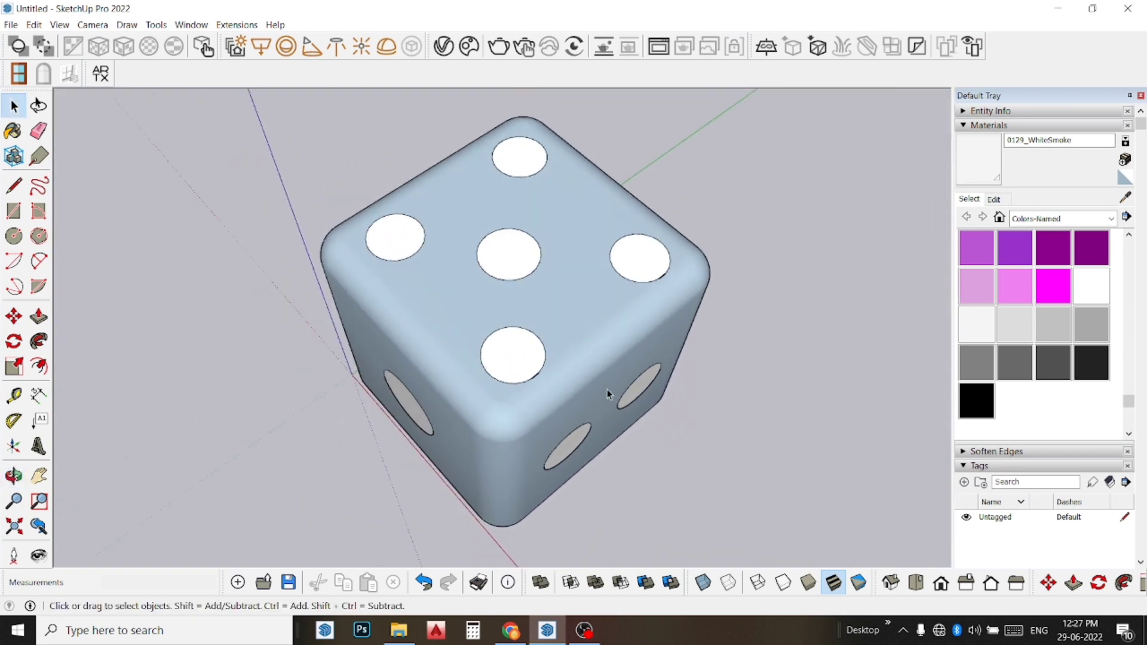